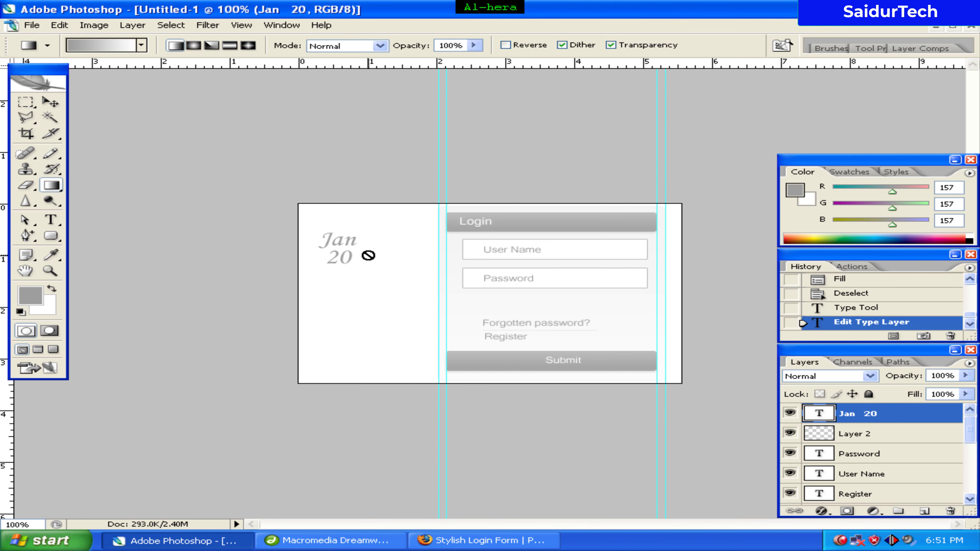
# - Minimize the finished login mockup document, leaving an empty workspace
pyautogui.click(936, 26)
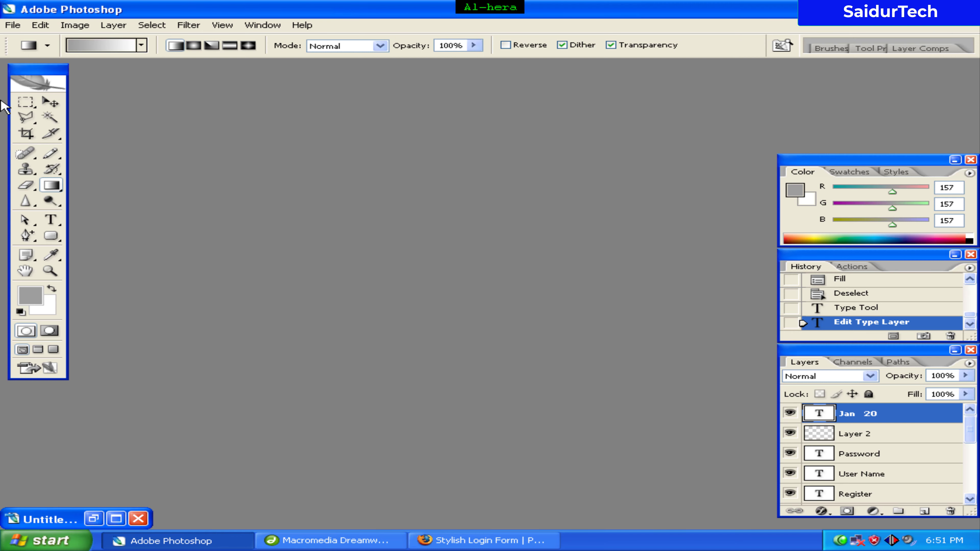
pyautogui.click(12, 25)
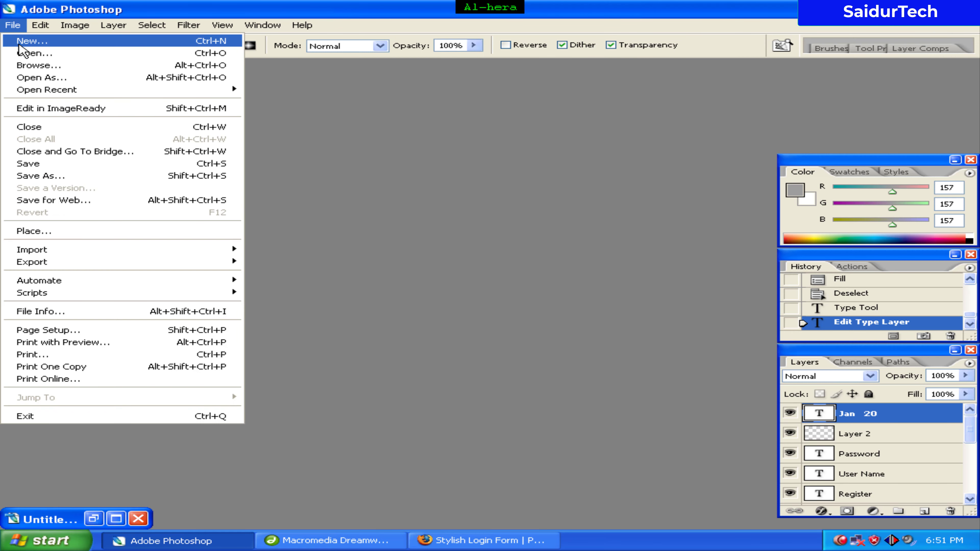
# - Create a new 400 × 250 px, 72 ppi document with a white background and maximize it
pyautogui.click(173, 41)
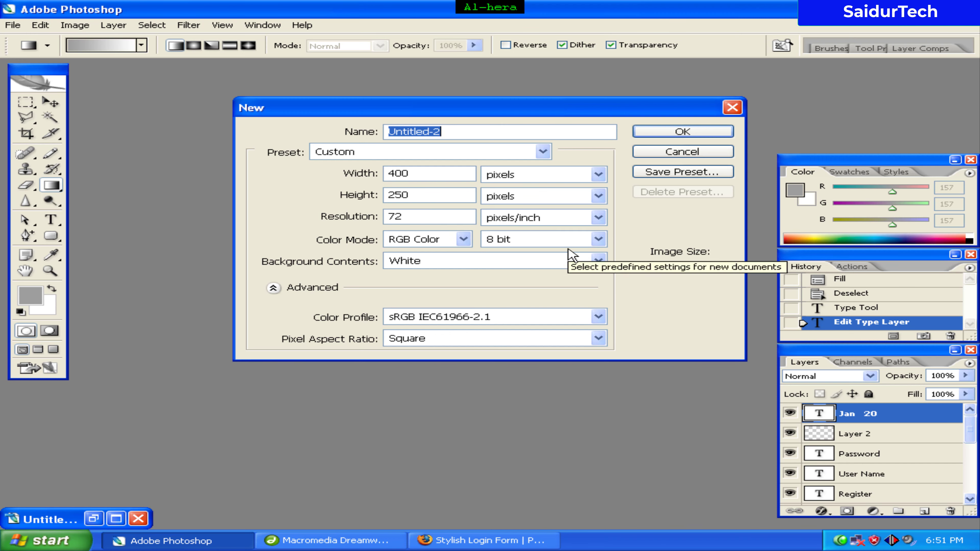
pyautogui.click(673, 132)
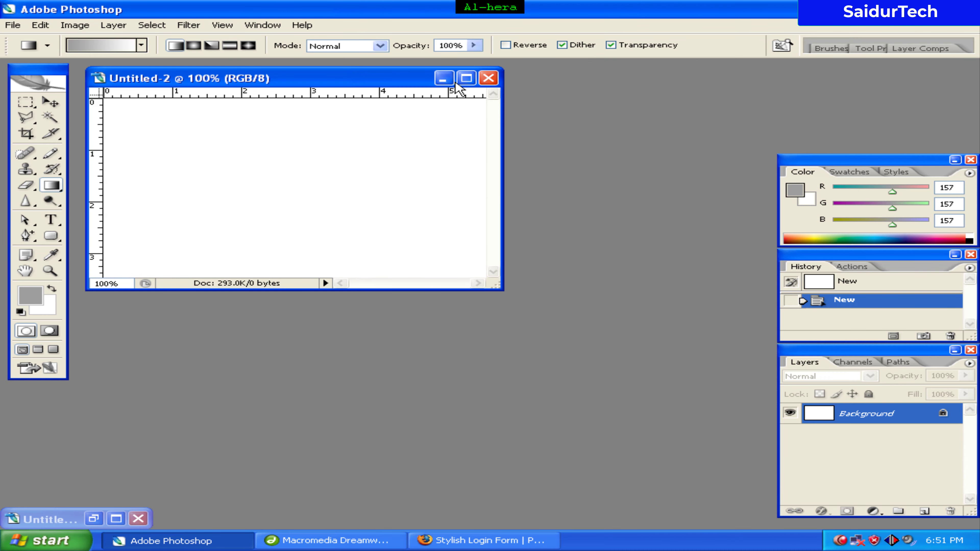
pyautogui.click(466, 78)
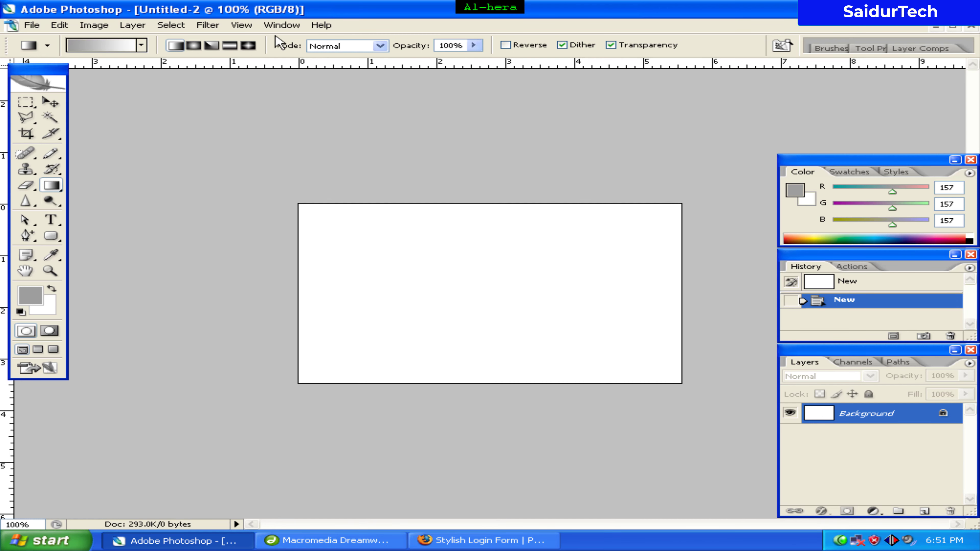
# - Drag vertical guides near the canvas's right edge and just right of centre
pyautogui.click(248, 28)
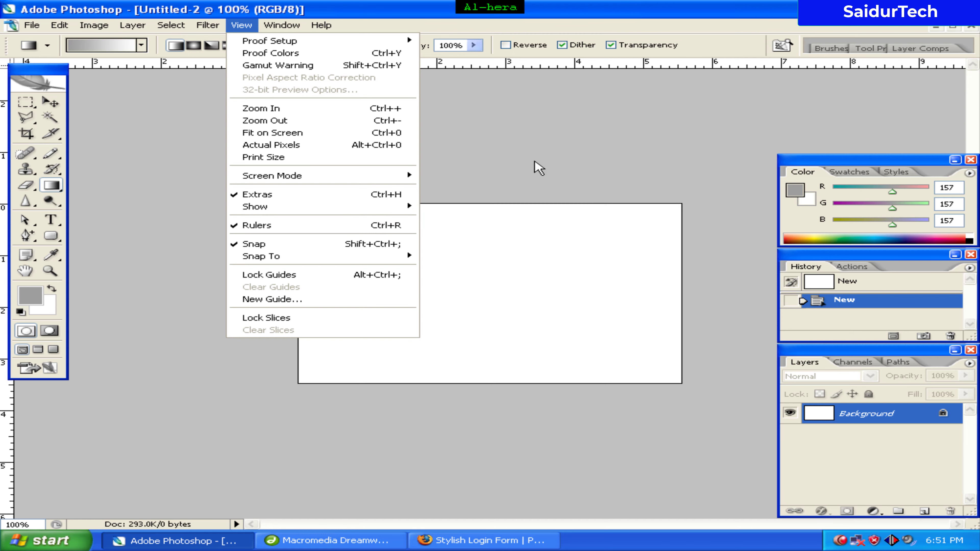
pyautogui.click(535, 153)
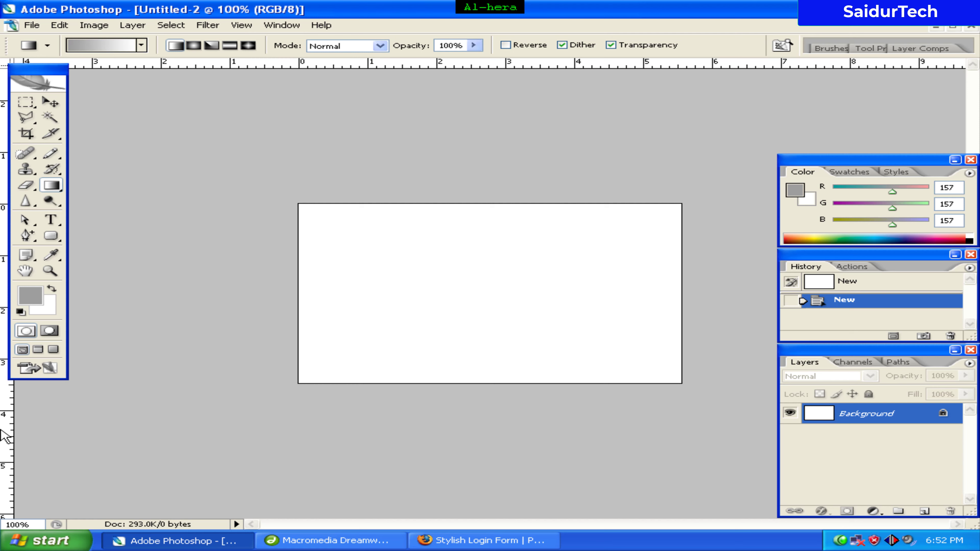
pyautogui.moveTo(1, 431); pyautogui.dragTo(673, 432)
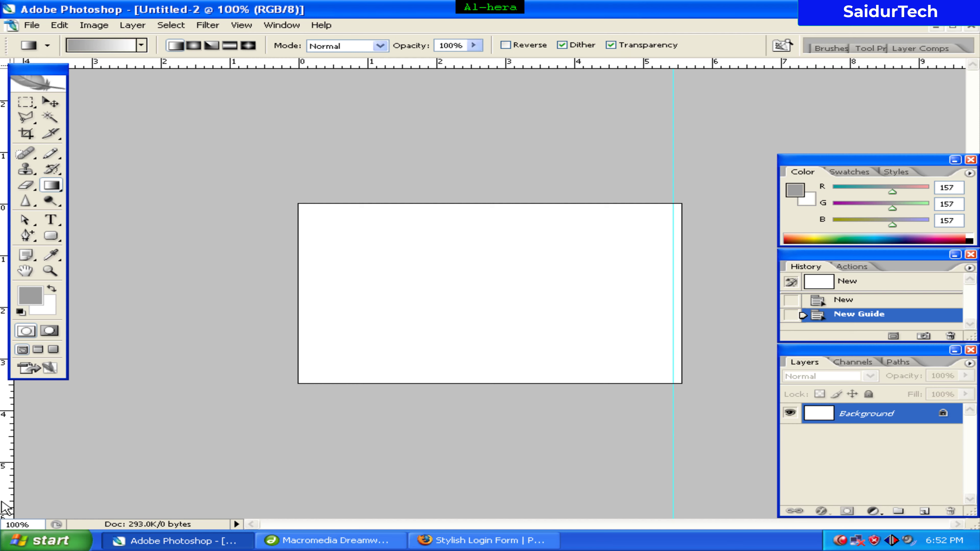
pyautogui.click(62, 502)
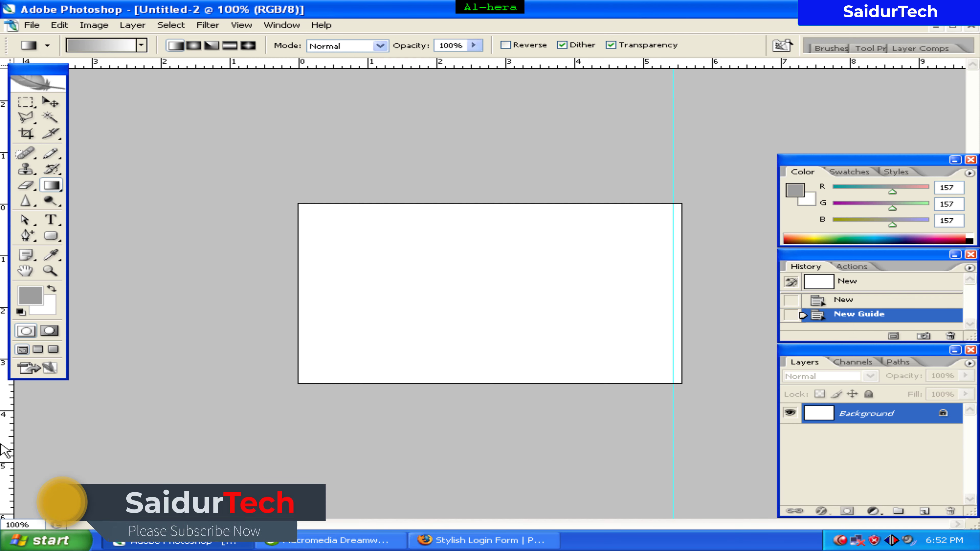
pyautogui.moveTo(4, 444)
pyautogui.mouseDown()
pyautogui.moveTo(483, 446)
pyautogui.moveTo(463, 449)
pyautogui.mouseUp()
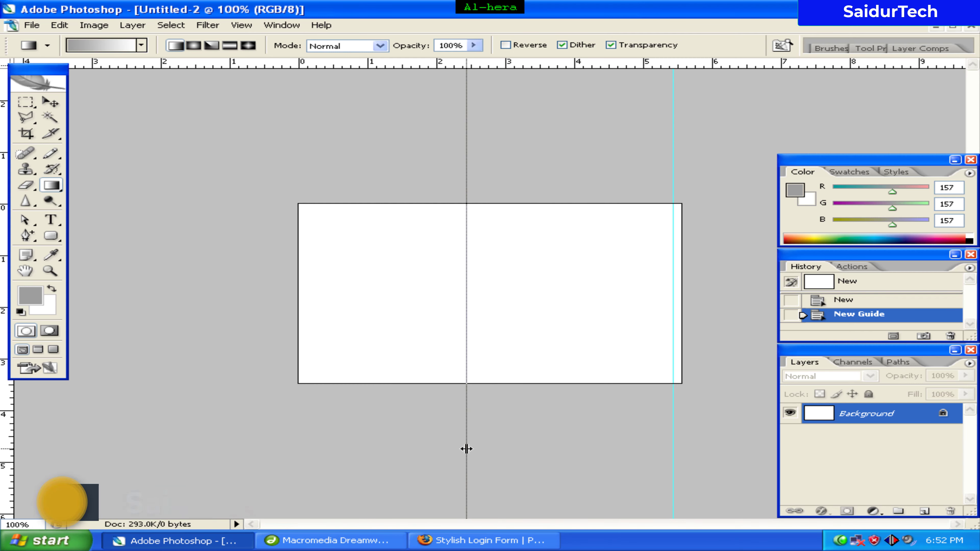
pyautogui.moveTo(459, 451); pyautogui.dragTo(460, 455)
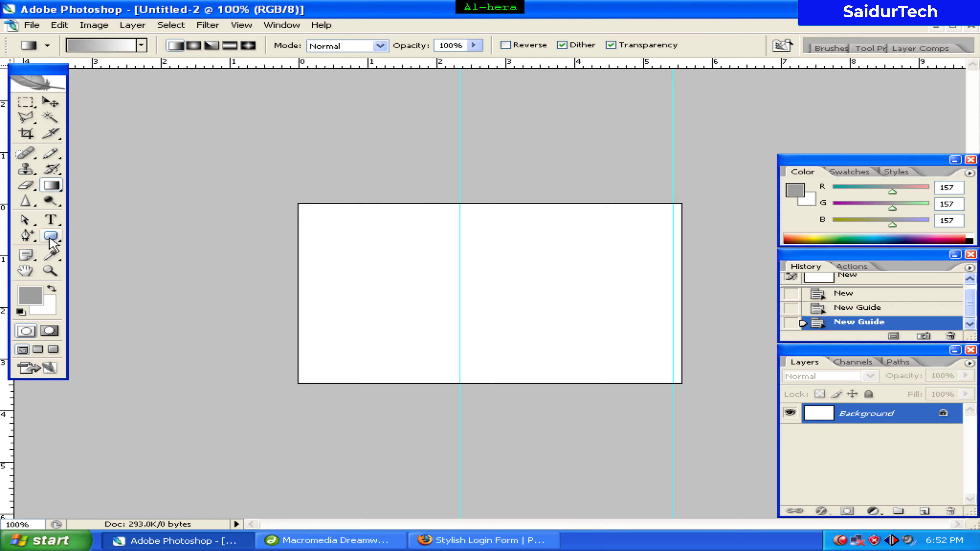
# - Draw a 5 px-radius #111111 rounded rectangle spanning the area between the two guides
pyautogui.click(54, 242)
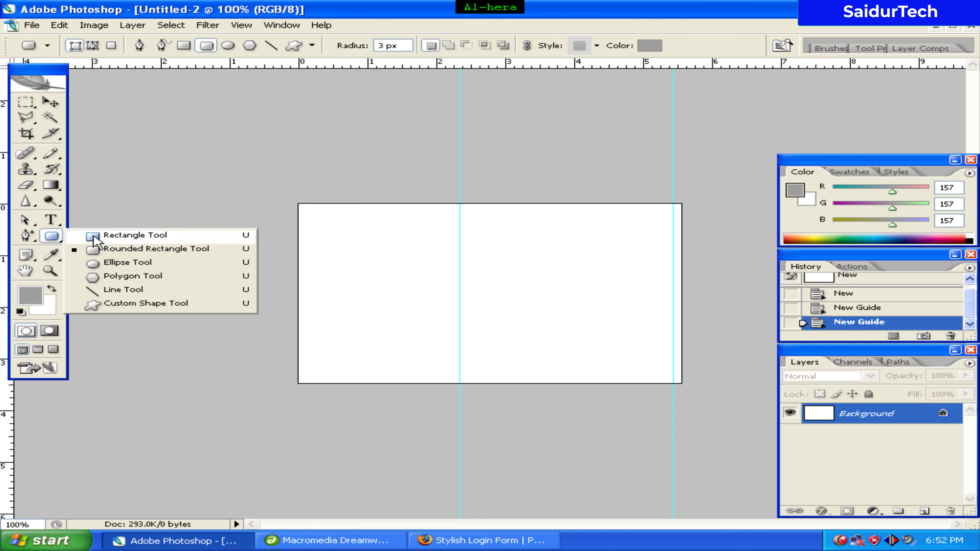
pyautogui.click(101, 252)
pyautogui.write('5')
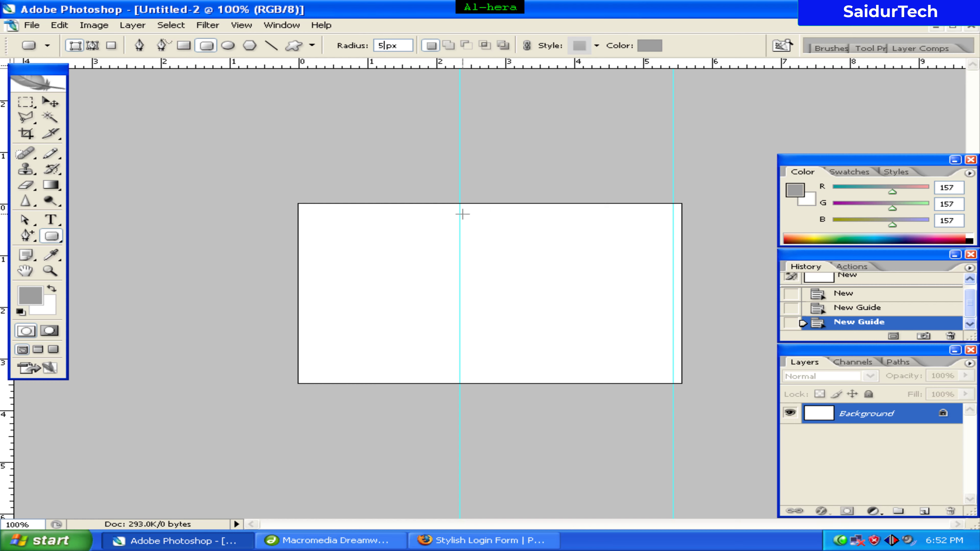
pyautogui.click(31, 296)
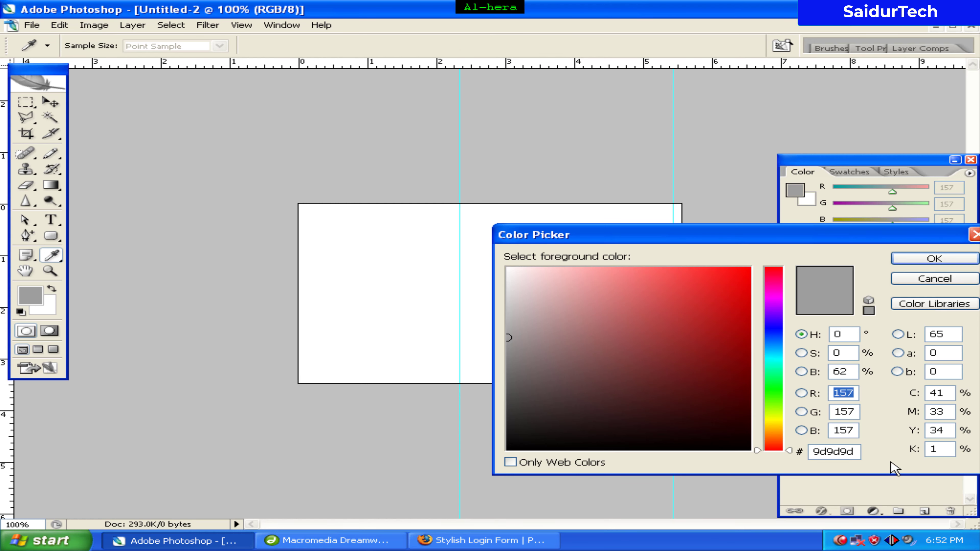
pyautogui.click(853, 451)
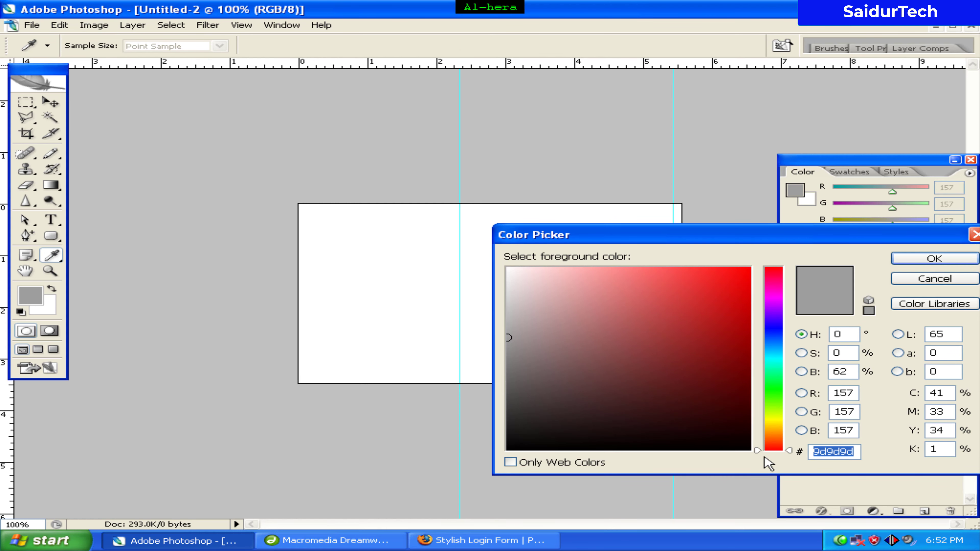
pyautogui.write('111111')
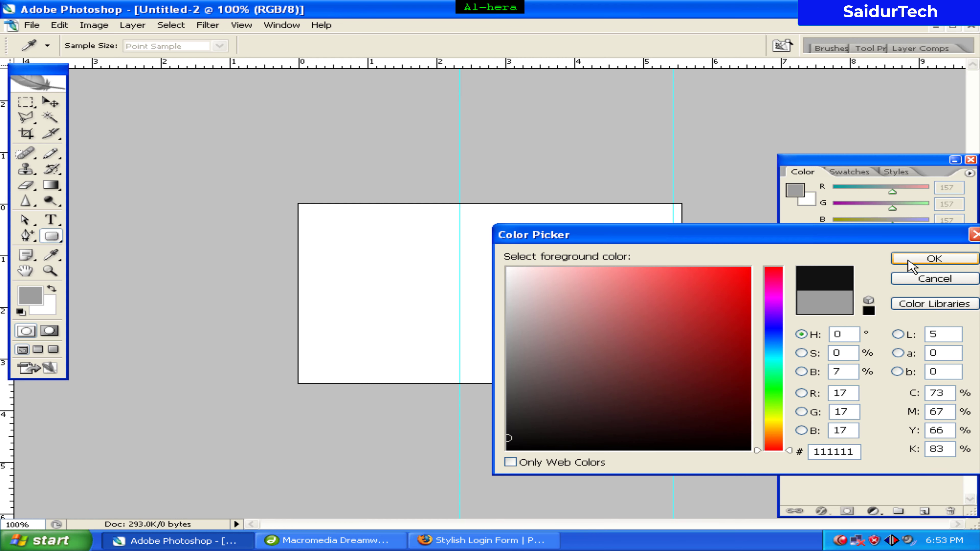
pyautogui.click(908, 259)
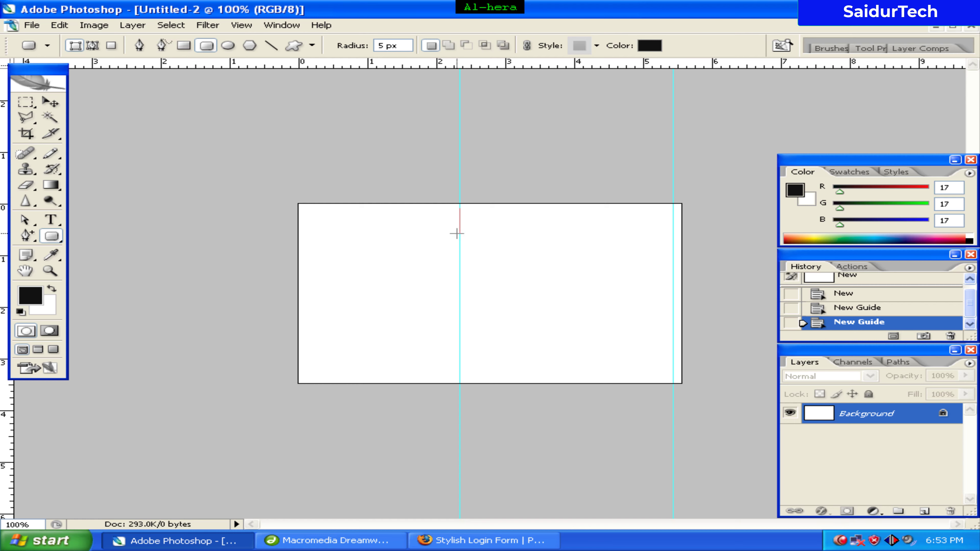
pyautogui.moveTo(456, 233)
pyautogui.mouseDown()
pyautogui.moveTo(464, 349)
pyautogui.moveTo(673, 382)
pyautogui.mouseUp()
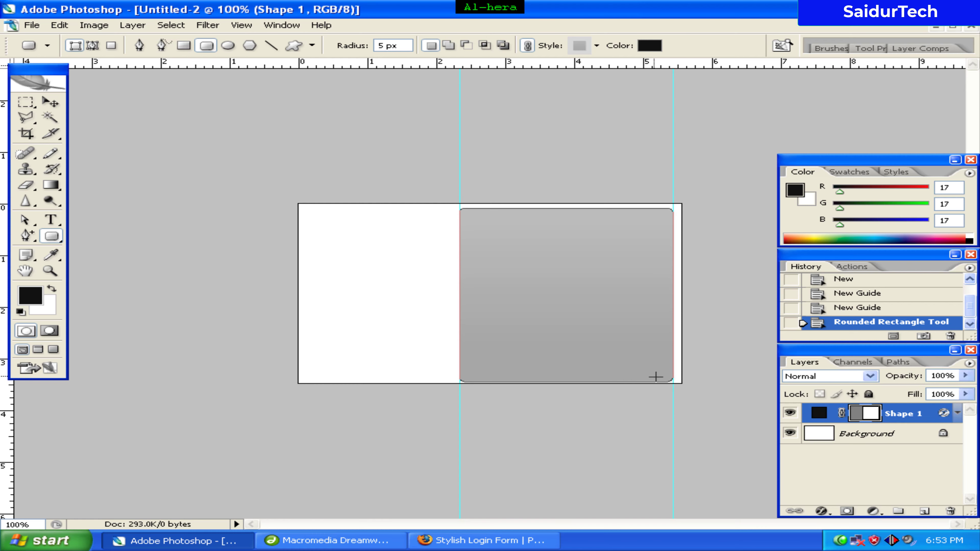
# - Nudge Shape 1 with the arrow keys so its left edge sits on the guide
pyautogui.click(51, 102)
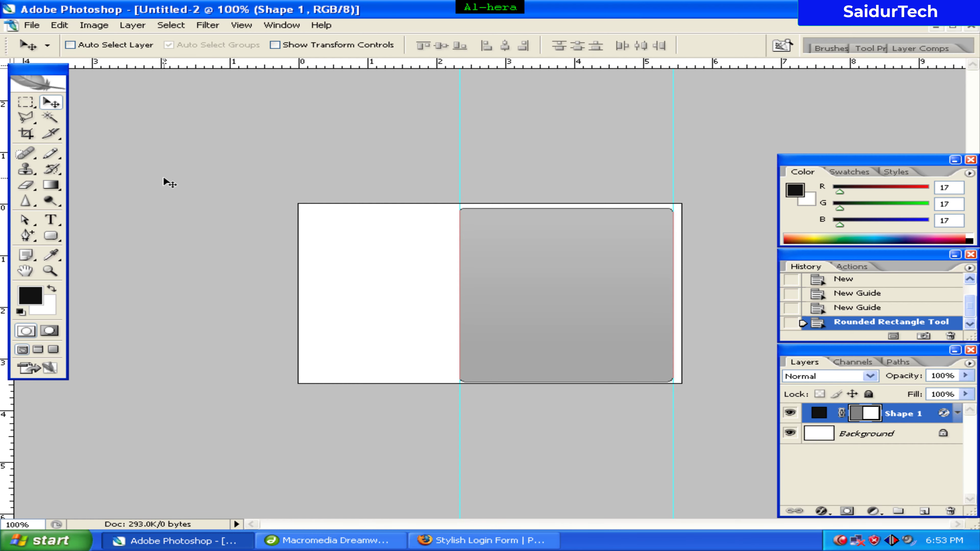
pyautogui.press('Up')
pyautogui.press('Up')
pyautogui.press('Up')
pyautogui.press('Right')
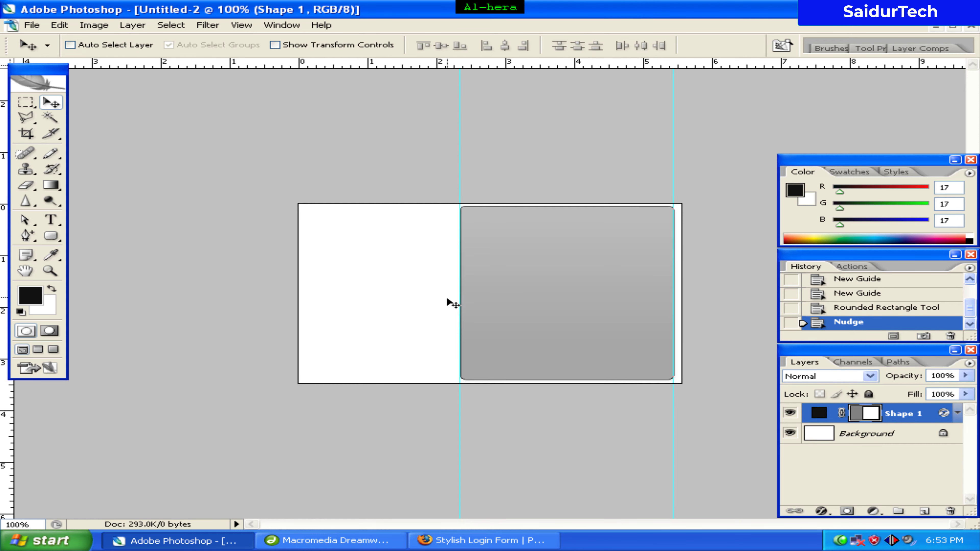
pyautogui.press('Right')
pyautogui.press('Left')
pyautogui.press('Left')
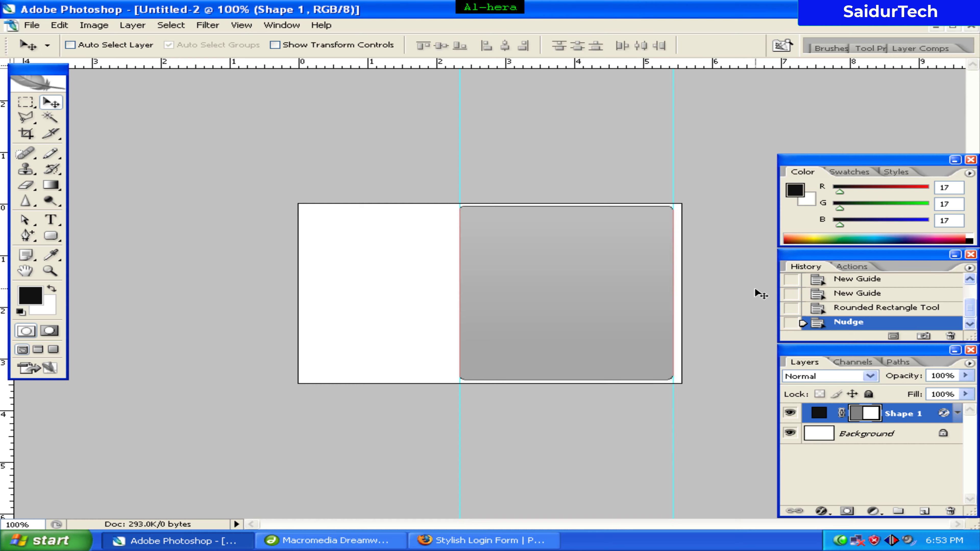
pyautogui.rightClick(911, 413)
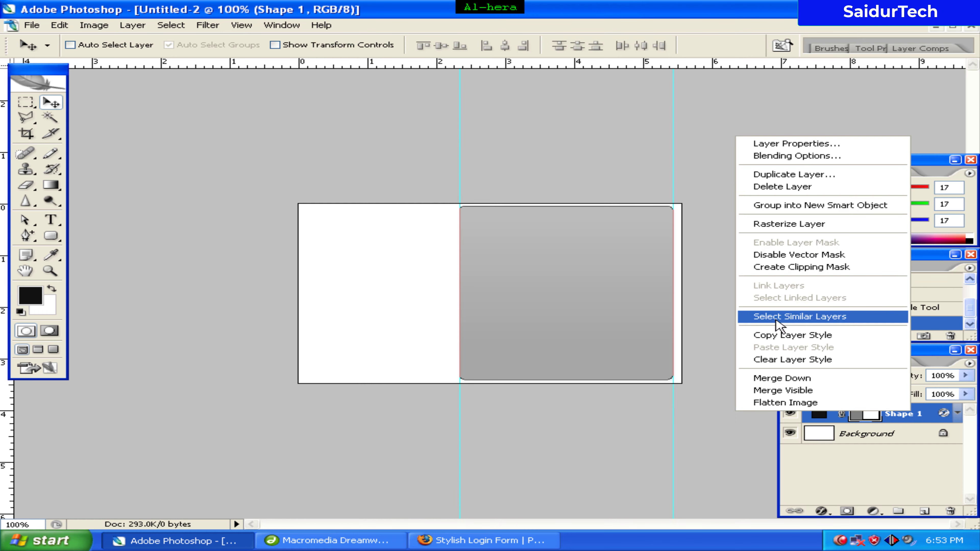
# - Turn off Drop Shadow on Shape 1 and add a reversed linear 90° Gradient Overlay
pyautogui.click(791, 155)
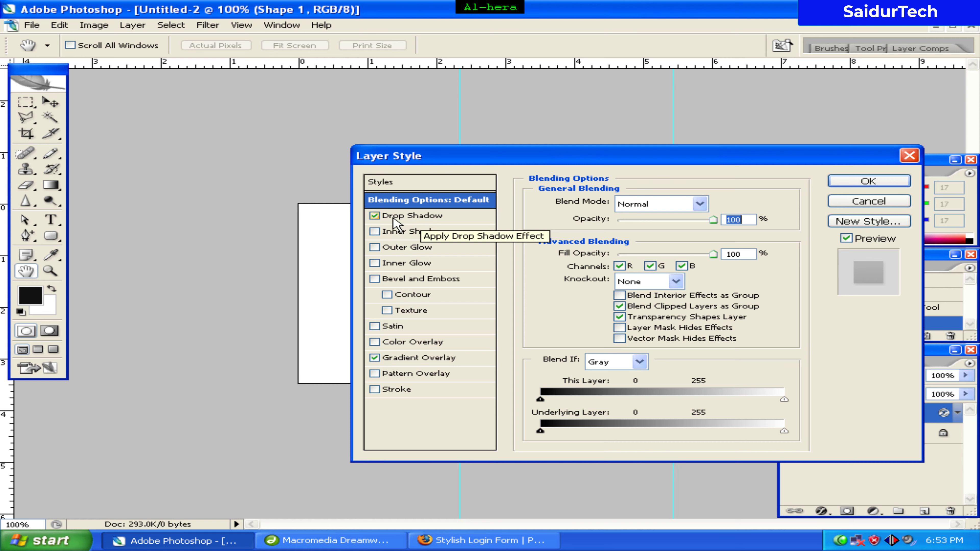
pyautogui.click(373, 216)
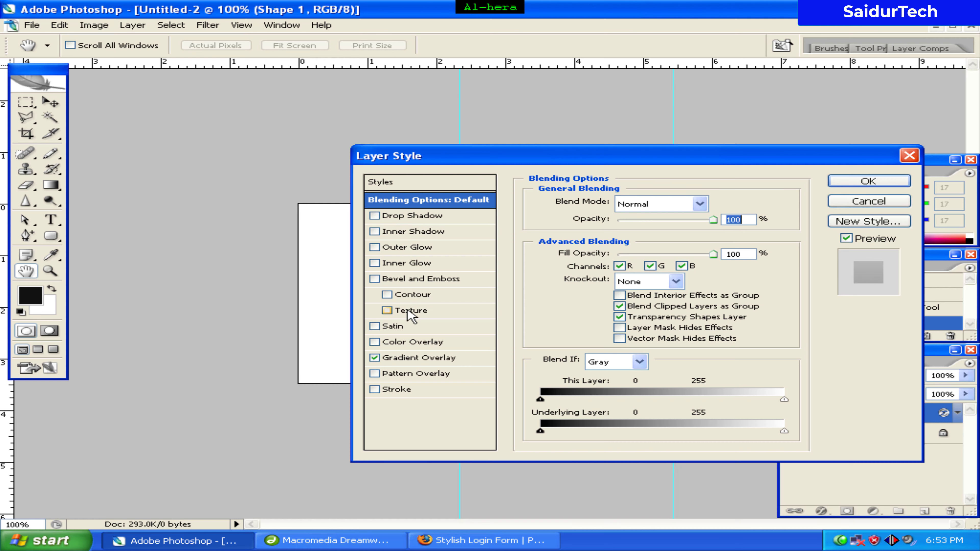
pyautogui.click(421, 359)
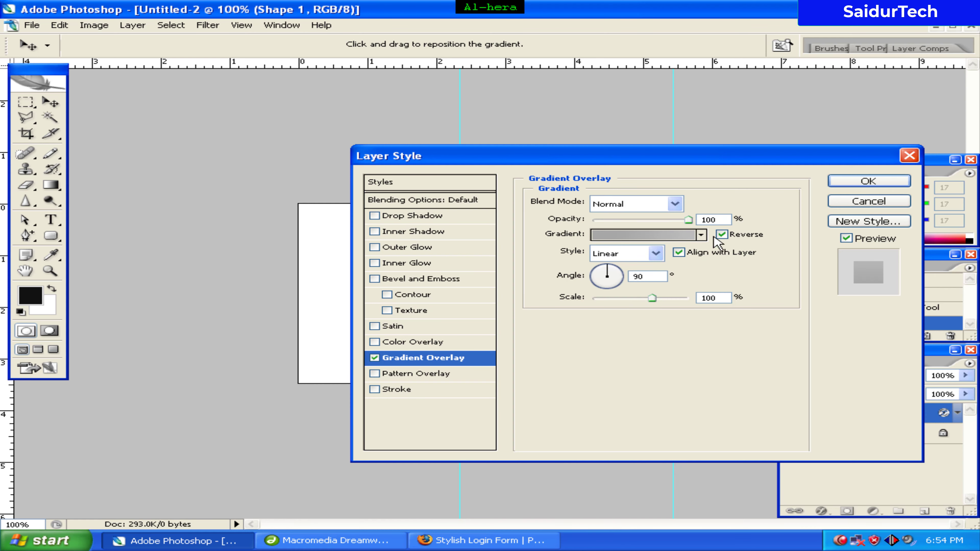
pyautogui.click(722, 235)
pyautogui.click(630, 235)
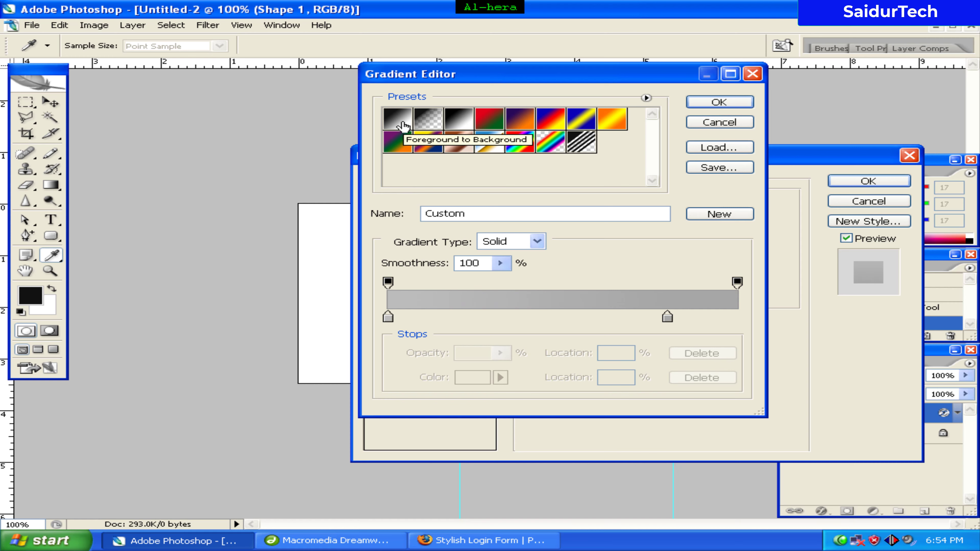
# - Apply the Foreground to Background gradient preset and set its left stop to f4f4f4
pyautogui.click(397, 120)
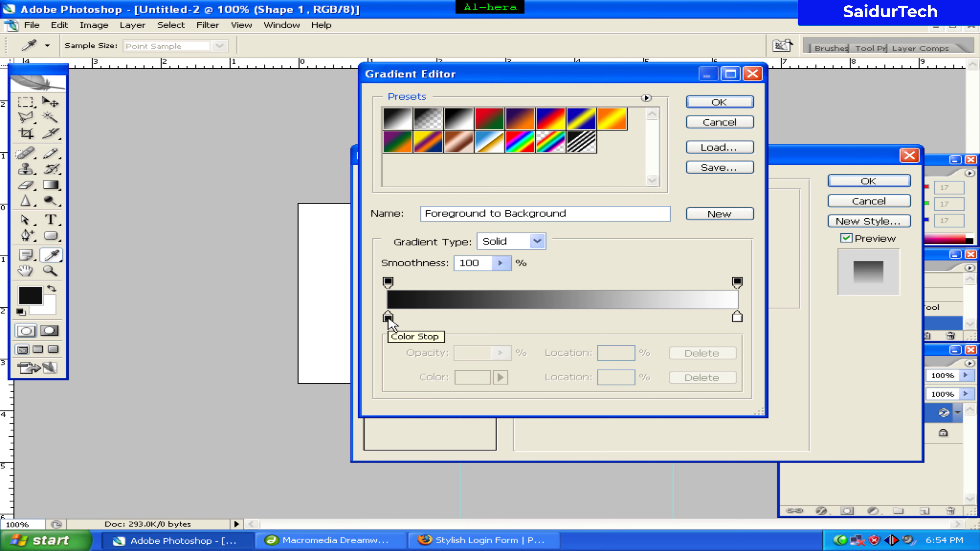
pyautogui.click(387, 318)
pyautogui.doubleClick(387, 318)
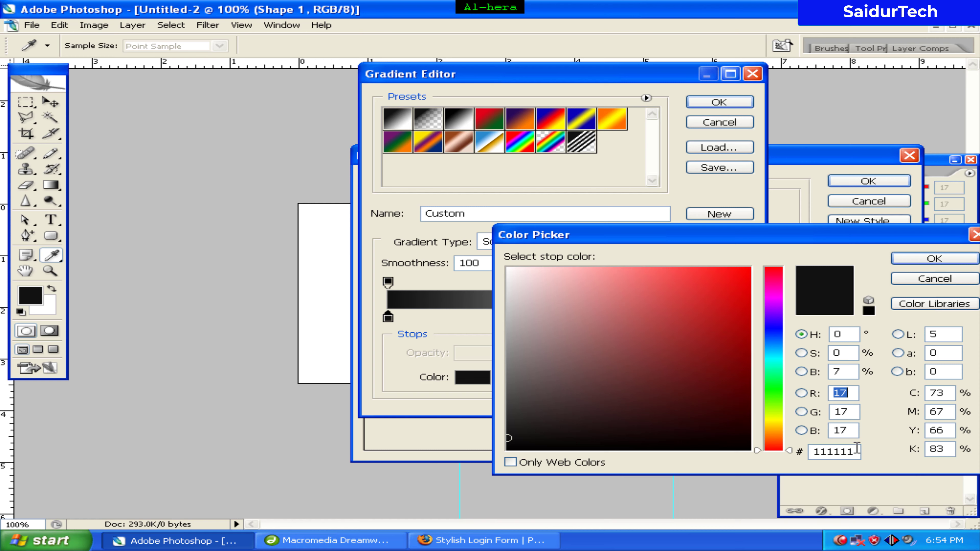
pyautogui.moveTo(856, 451); pyautogui.dragTo(814, 452)
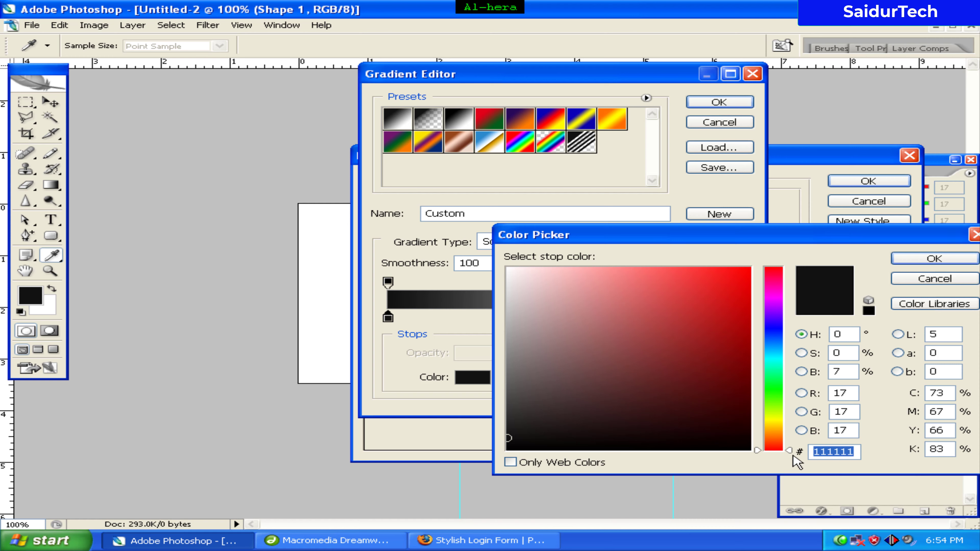
pyautogui.write('f4f')
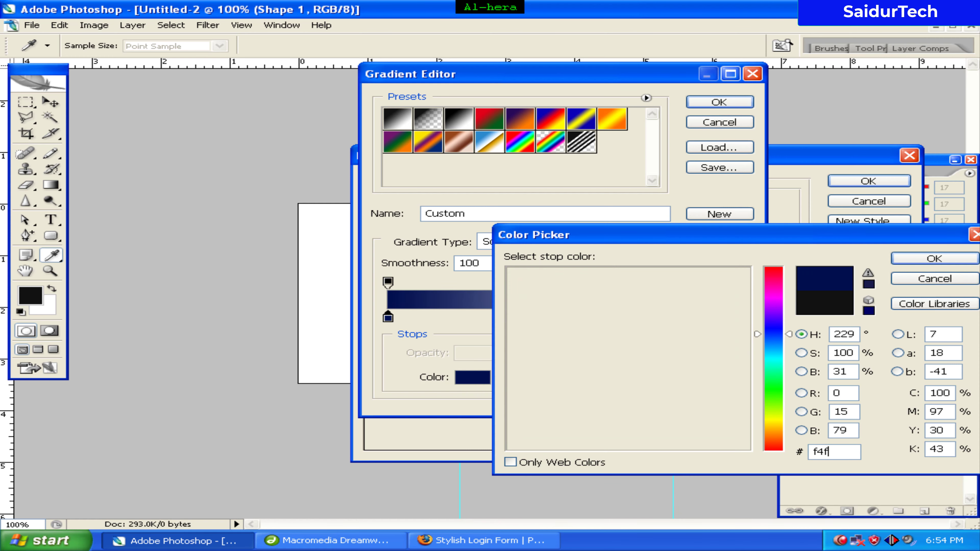
pyautogui.write('4f4')
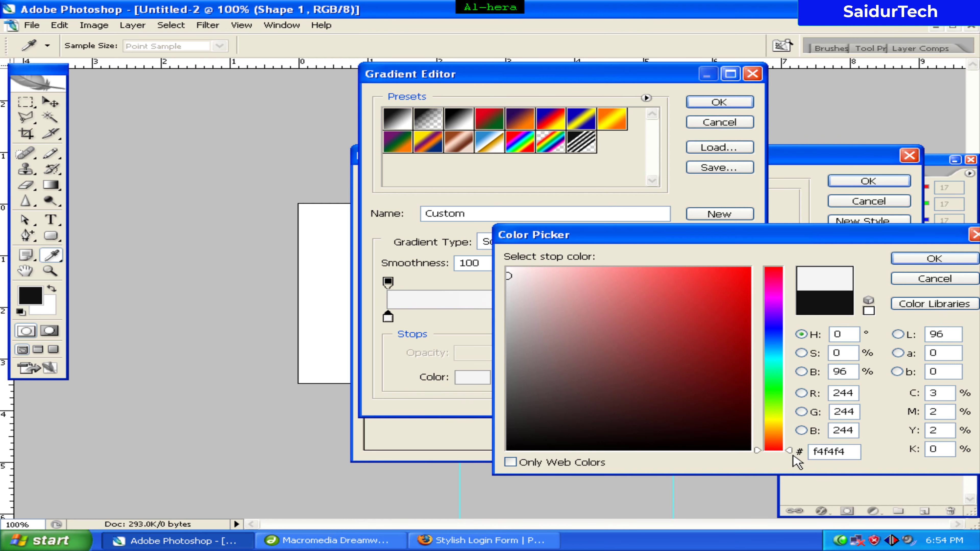
pyautogui.click(945, 259)
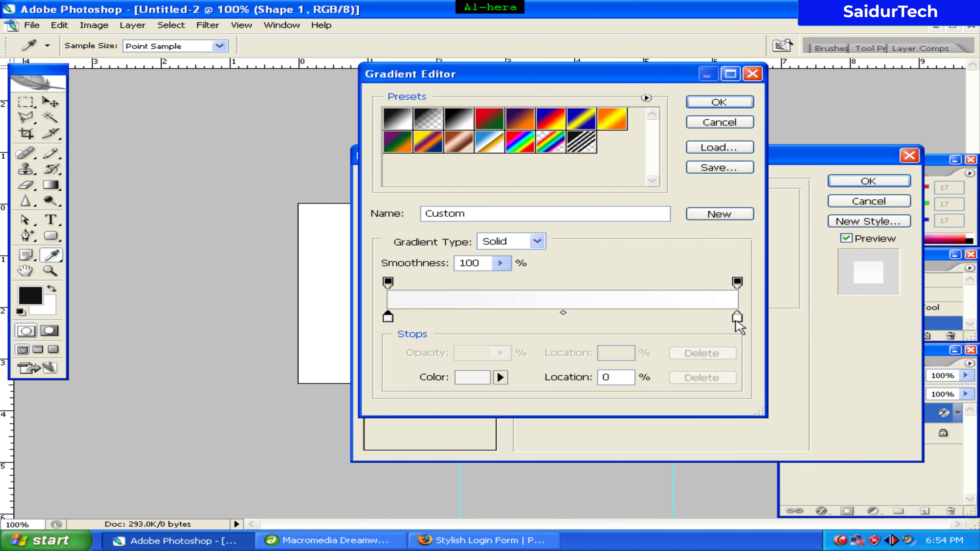
# - Set the gradient's right stop to fbfbfb and accept the edited gradient
pyautogui.click(737, 318)
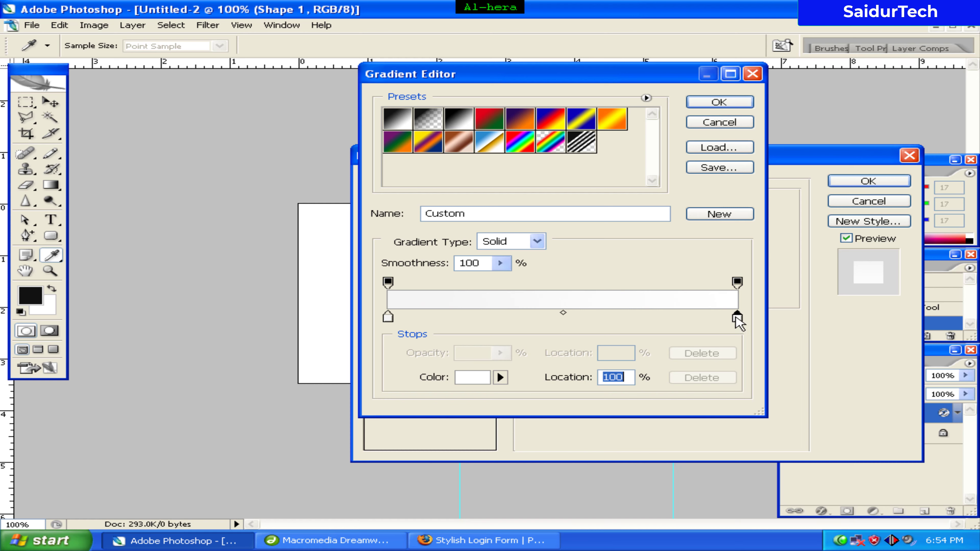
pyautogui.click(735, 318)
pyautogui.doubleClick(737, 320)
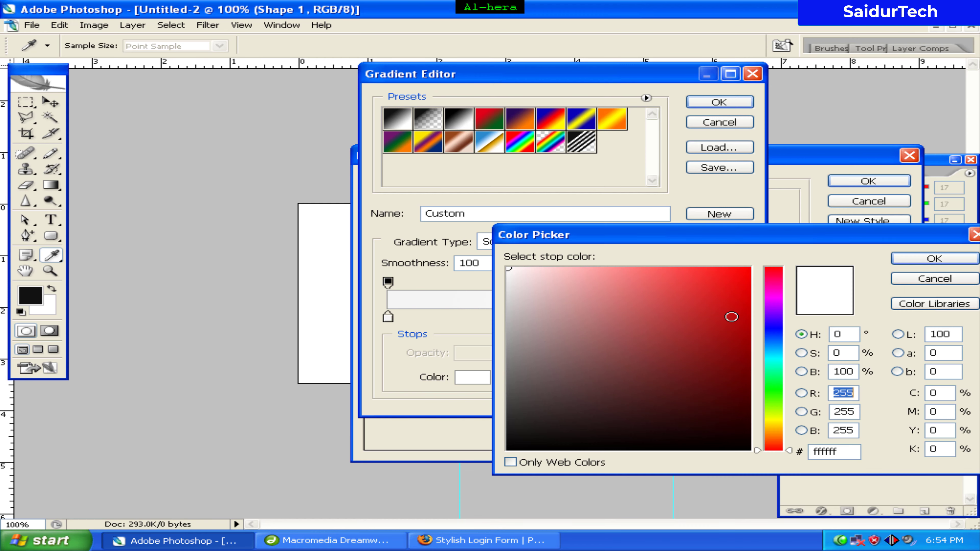
pyautogui.moveTo(852, 451); pyautogui.dragTo(766, 453)
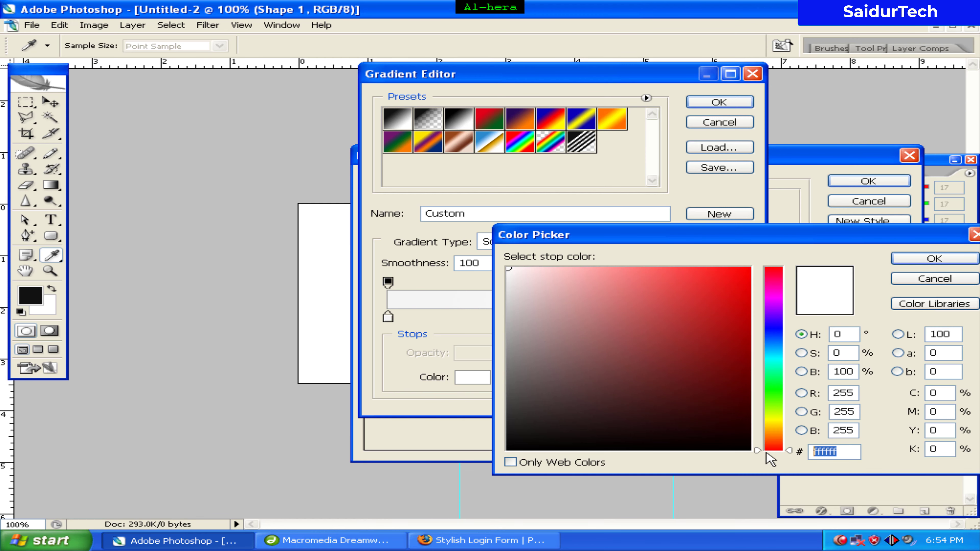
pyautogui.write('fb')
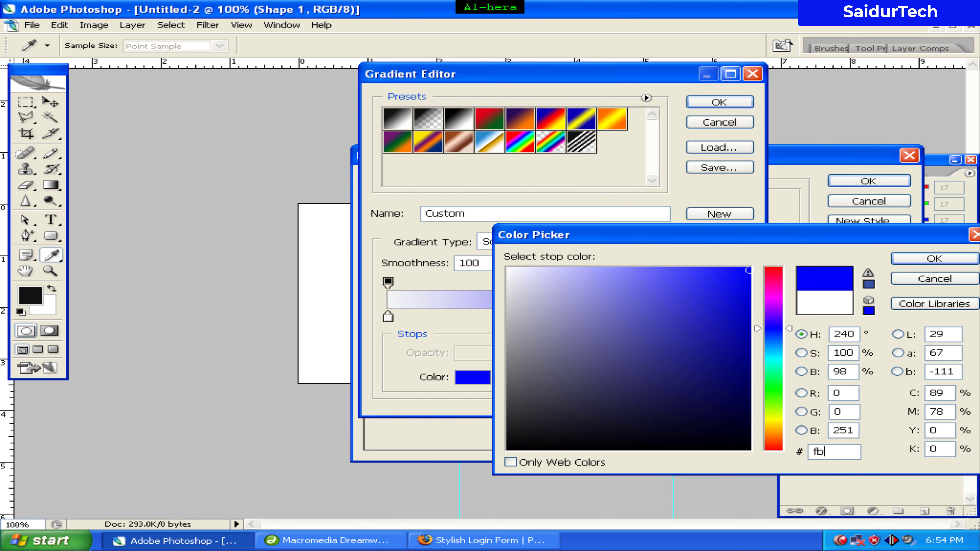
pyautogui.write('fbfb')
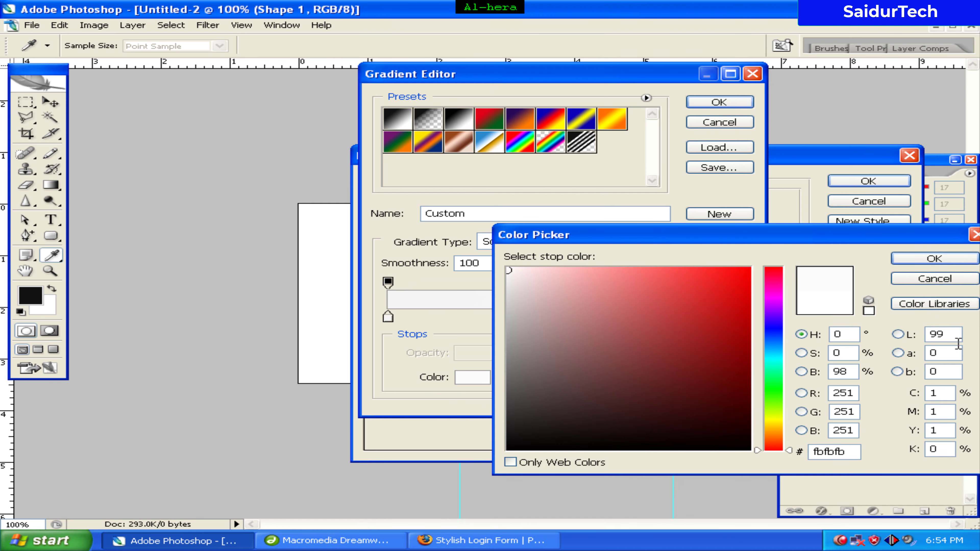
pyautogui.click(934, 258)
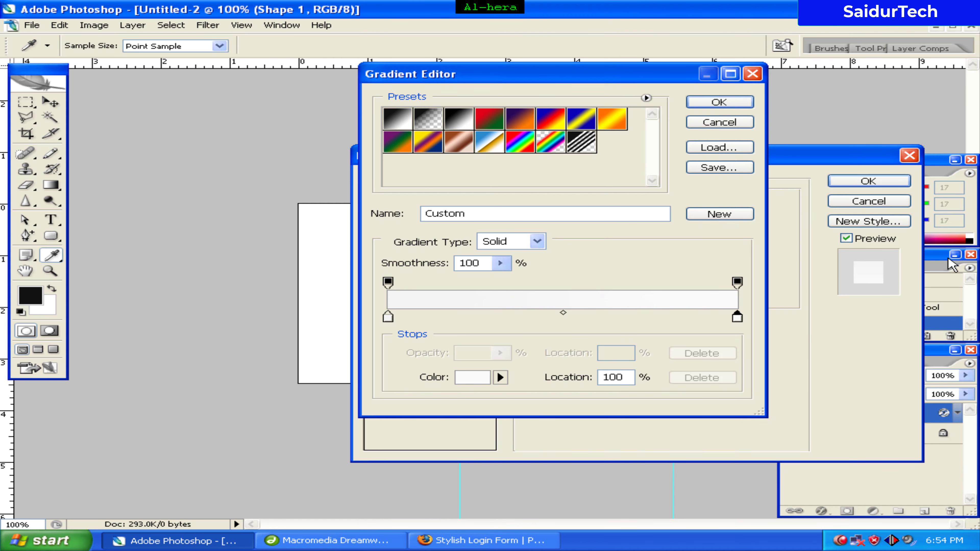
pyautogui.click(725, 103)
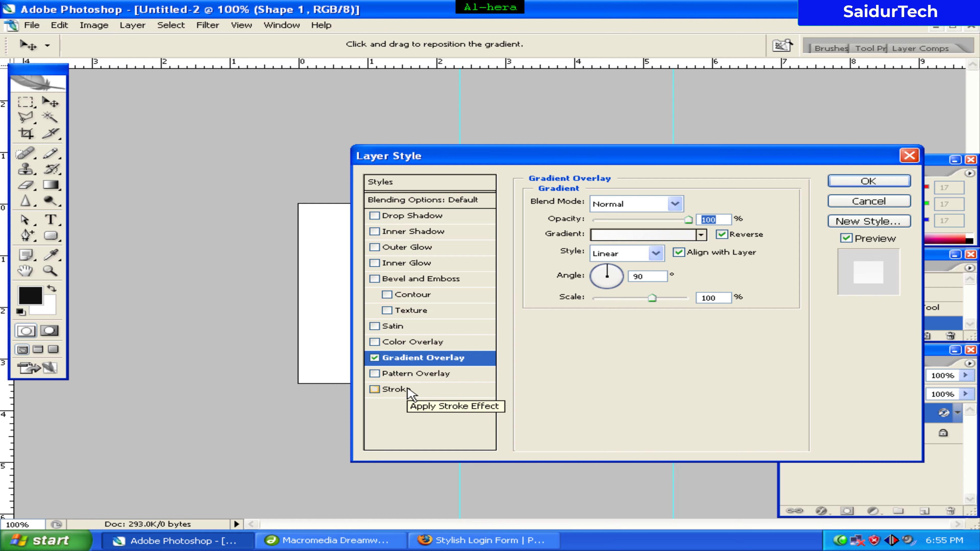
# - Give Shape 1 a 1 px outside stroke in f3f3f3 and apply the layer style
pyautogui.click(408, 390)
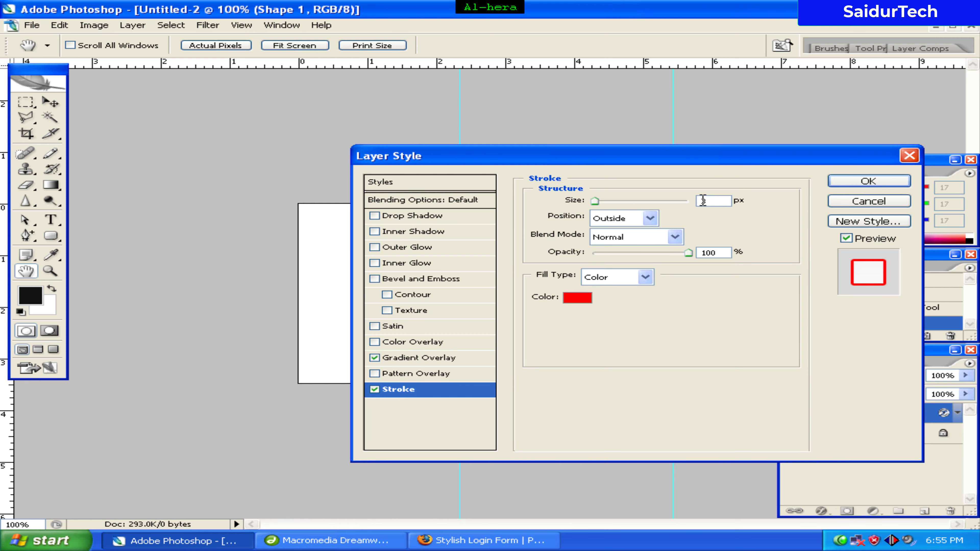
pyautogui.write('1')
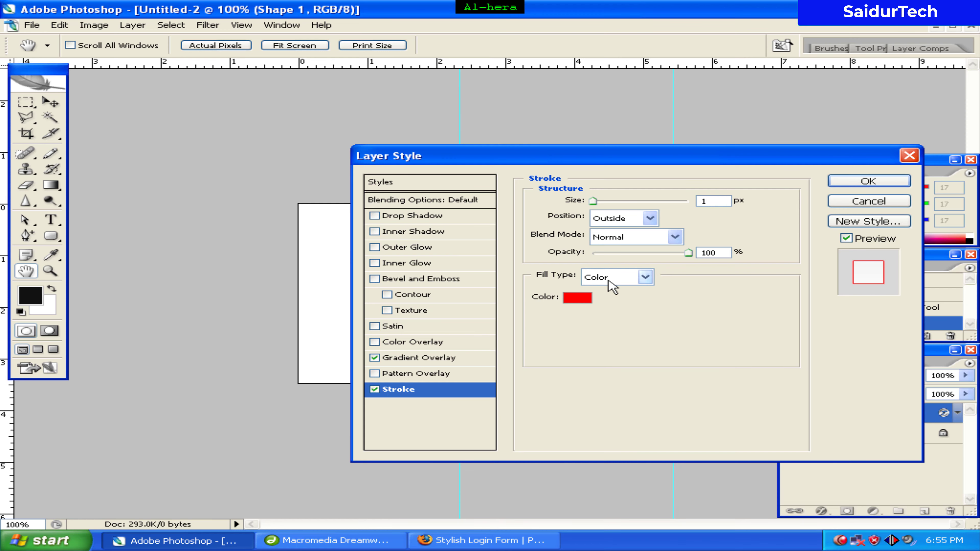
pyautogui.click(569, 301)
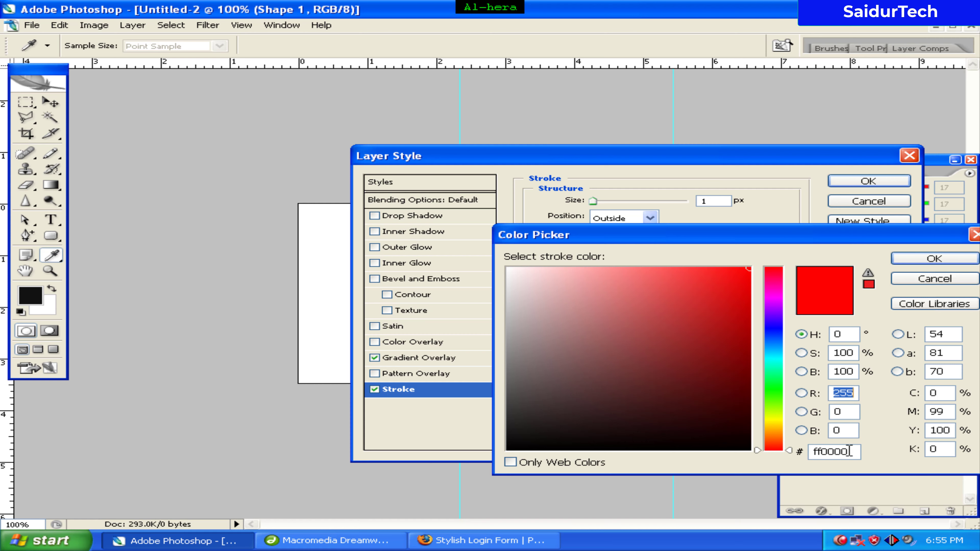
pyautogui.moveTo(850, 451); pyautogui.dragTo(805, 452)
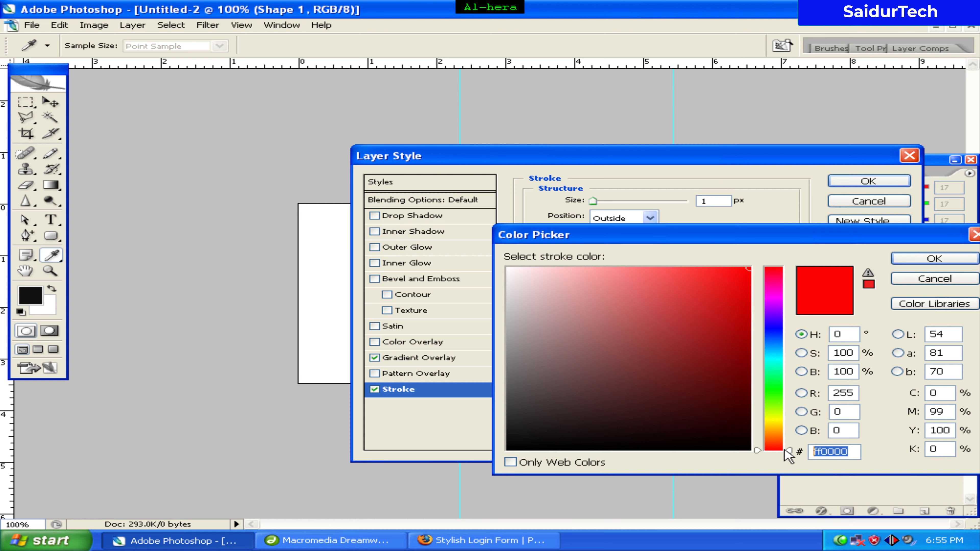
pyautogui.write('f3f')
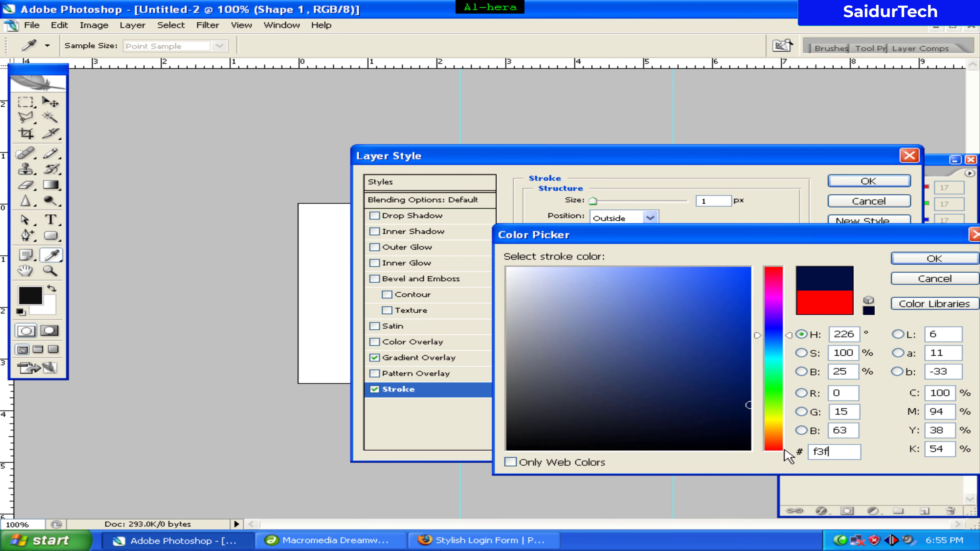
pyautogui.write('3f3')
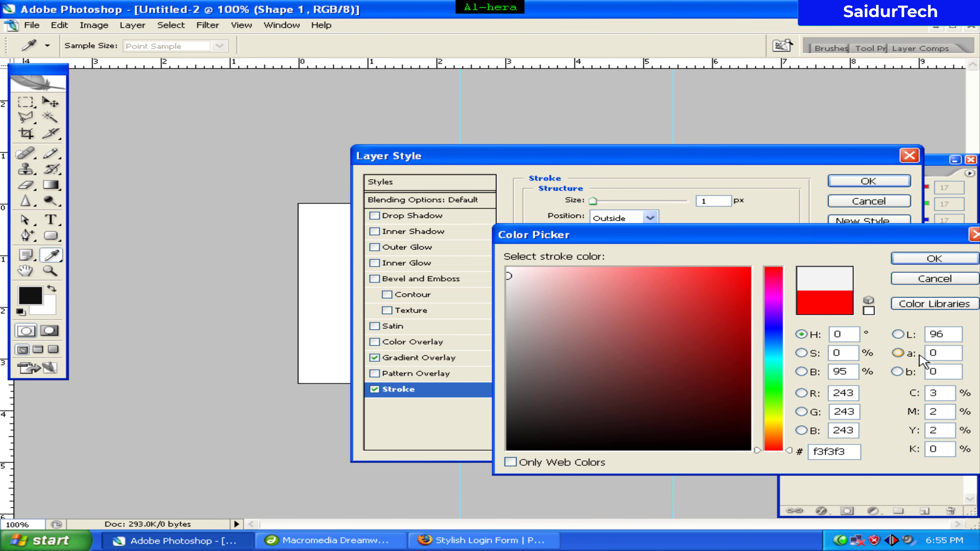
pyautogui.click(913, 261)
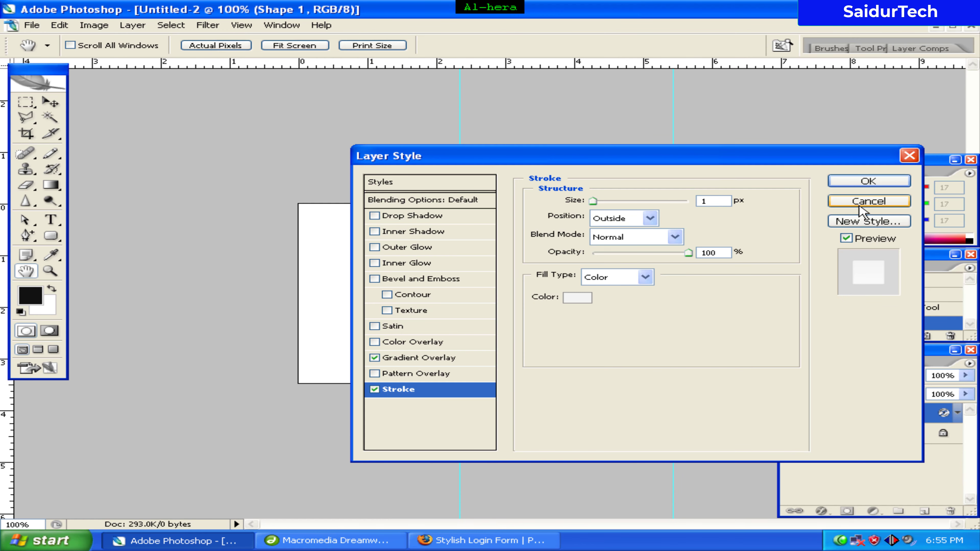
pyautogui.click(869, 182)
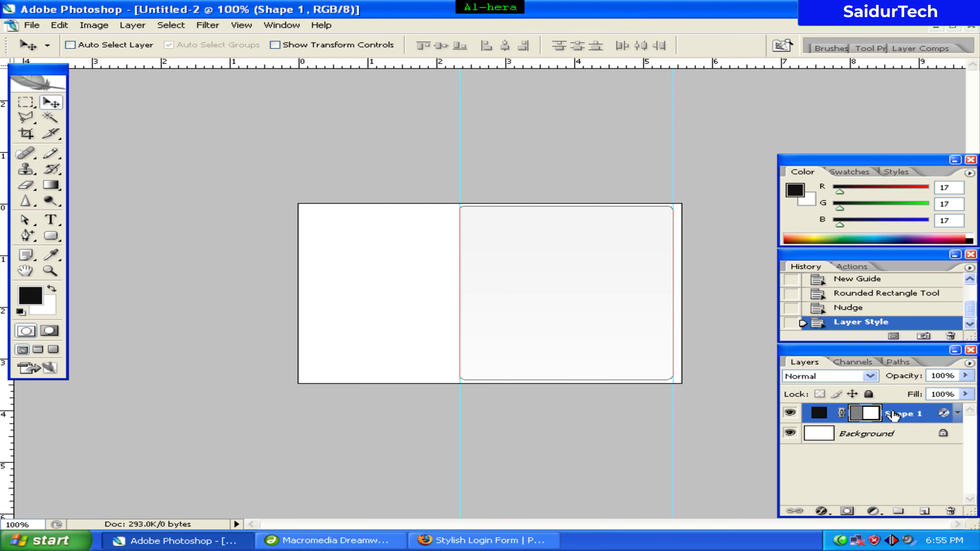
# - Rasterize Shape 1 from its Layers panel context menu
pyautogui.rightClick(896, 418)
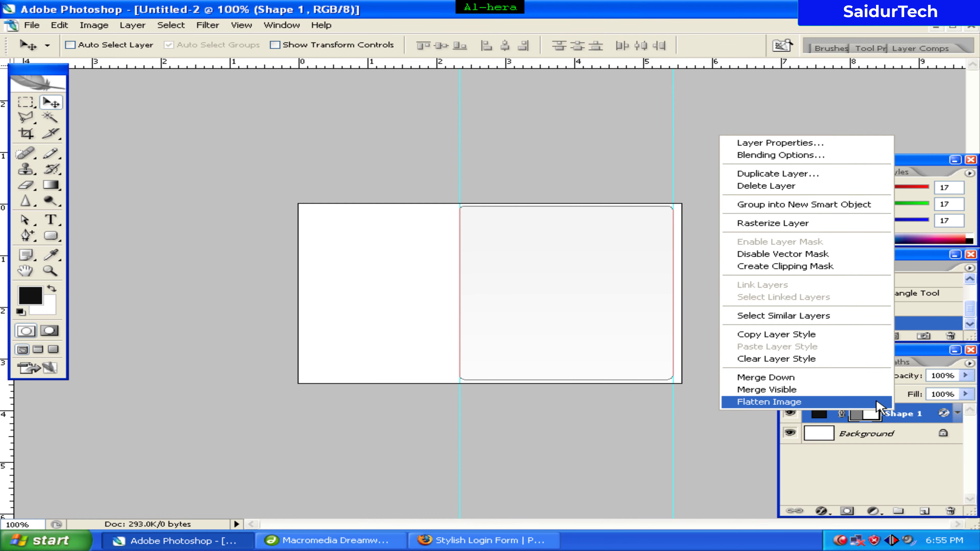
pyautogui.click(819, 231)
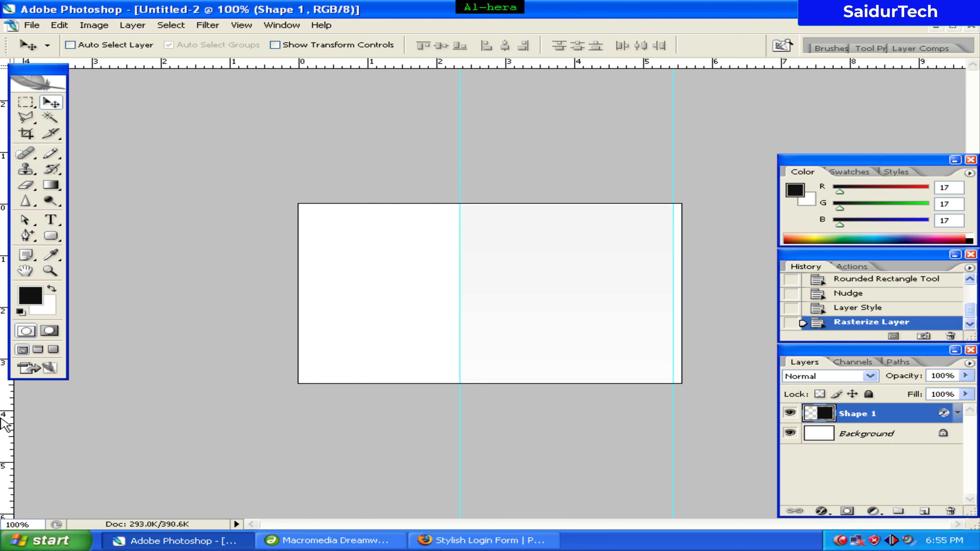
# - Place vertical guides just inside the card's right and left edges
pyautogui.moveTo(3, 417); pyautogui.dragTo(665, 425)
pyautogui.moveTo(665, 425); pyautogui.dragTo(664, 425)
pyautogui.moveTo(4, 437)
pyautogui.mouseDown()
pyautogui.moveTo(476, 433)
pyautogui.moveTo(462, 435)
pyautogui.mouseUp()
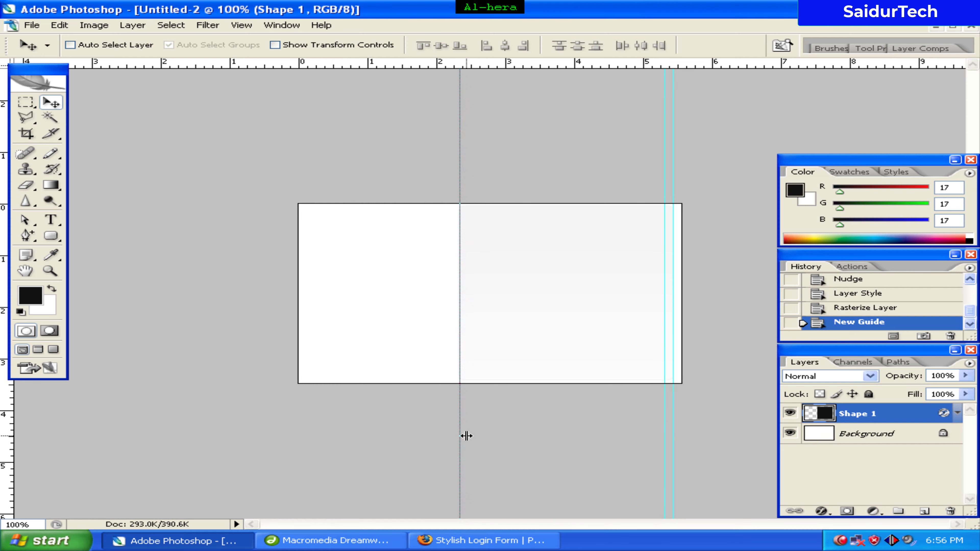
pyautogui.moveTo(466, 436); pyautogui.dragTo(468, 437)
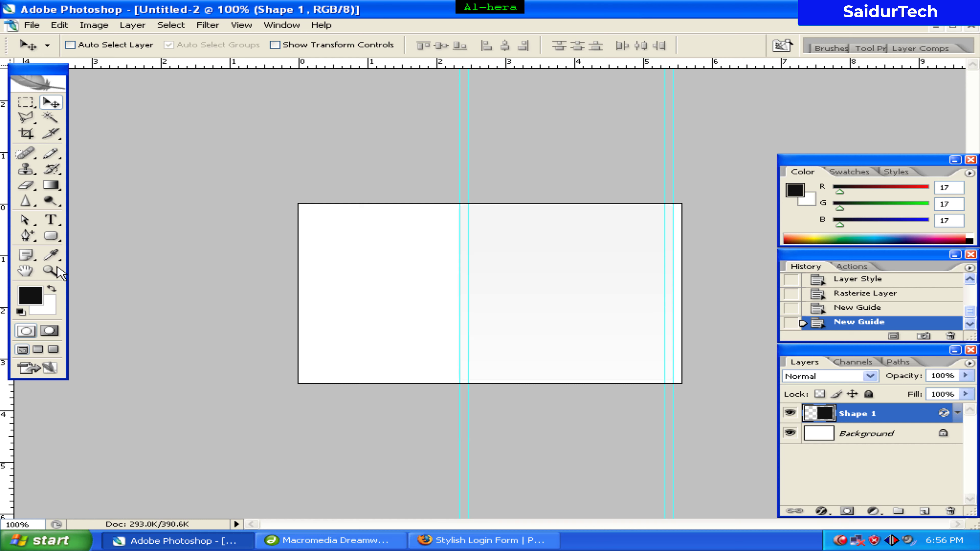
# - Choose the Rounded Rectangle Tool with a 3 px corner radius
pyautogui.click(51, 237)
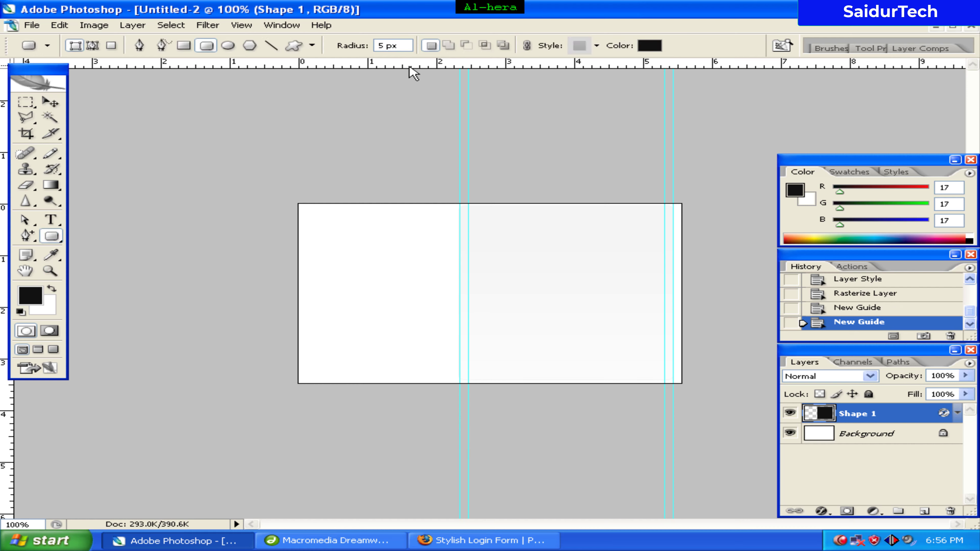
pyautogui.doubleClick(383, 45)
pyautogui.press('Return')
# - Set the foreground to dark red 641b1b and draw the bar across the card top
pyautogui.click(31, 298)
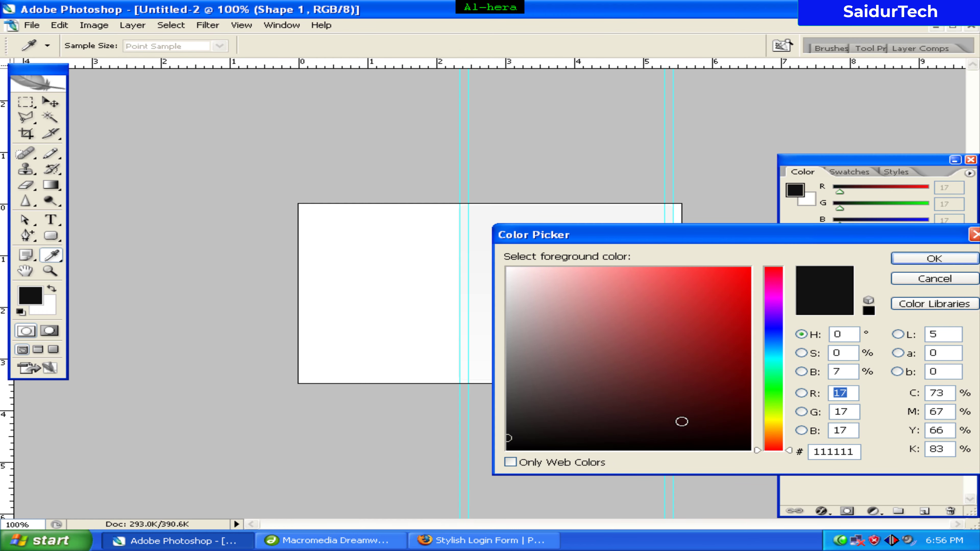
pyautogui.click(684, 379)
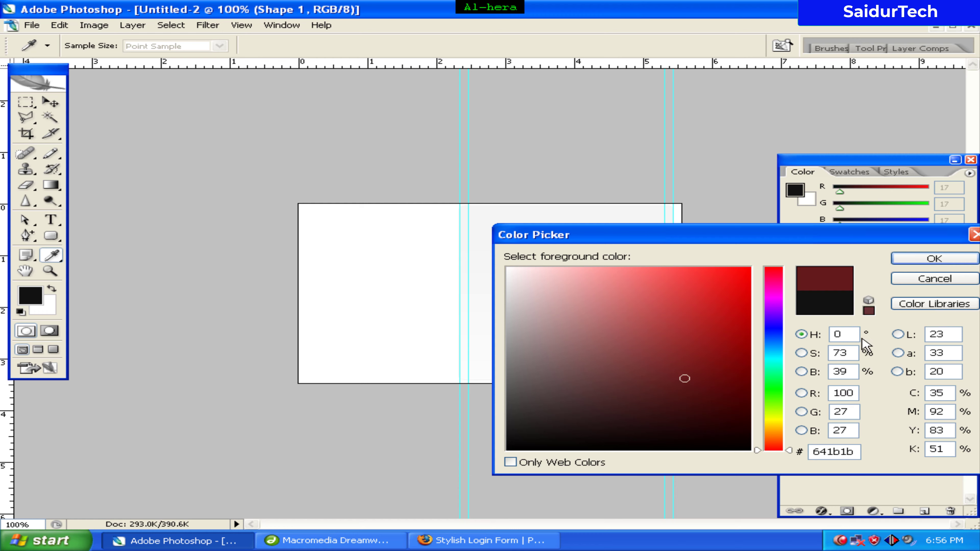
pyautogui.click(939, 262)
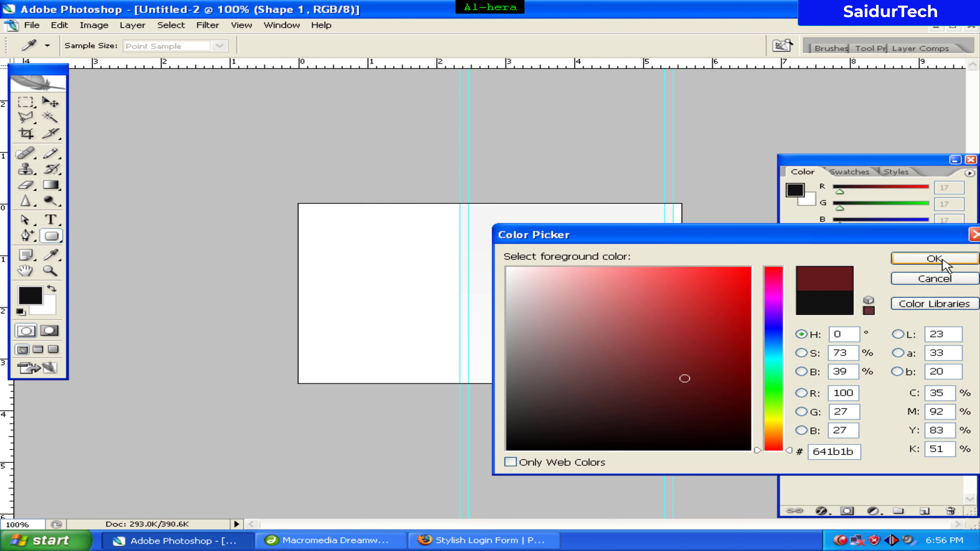
pyautogui.click(938, 258)
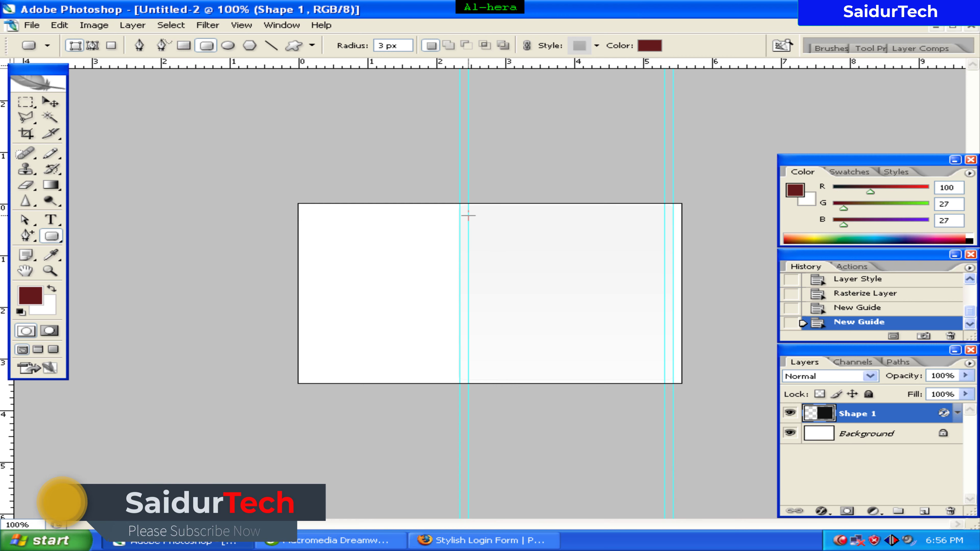
pyautogui.moveTo(467, 212); pyautogui.dragTo(664, 232)
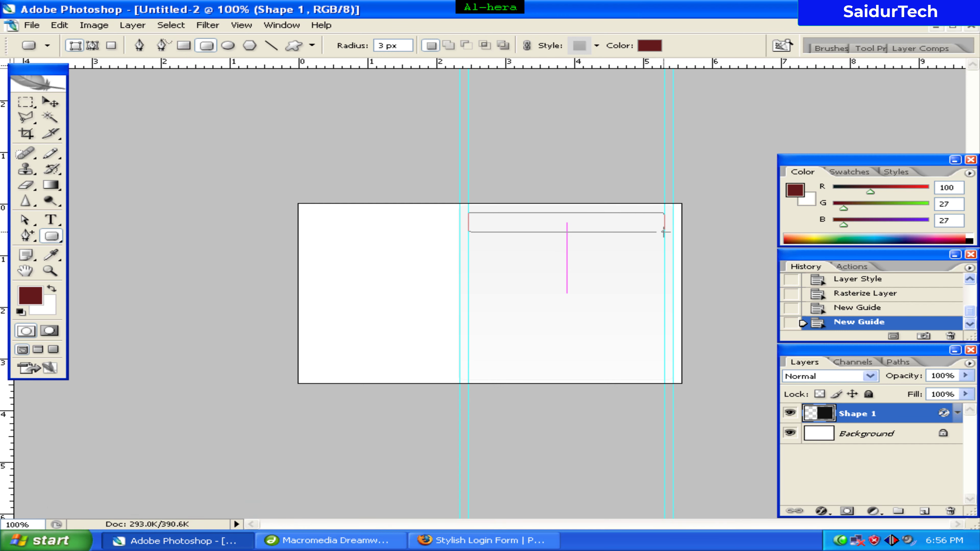
pyautogui.moveTo(663, 232); pyautogui.dragTo(664, 232)
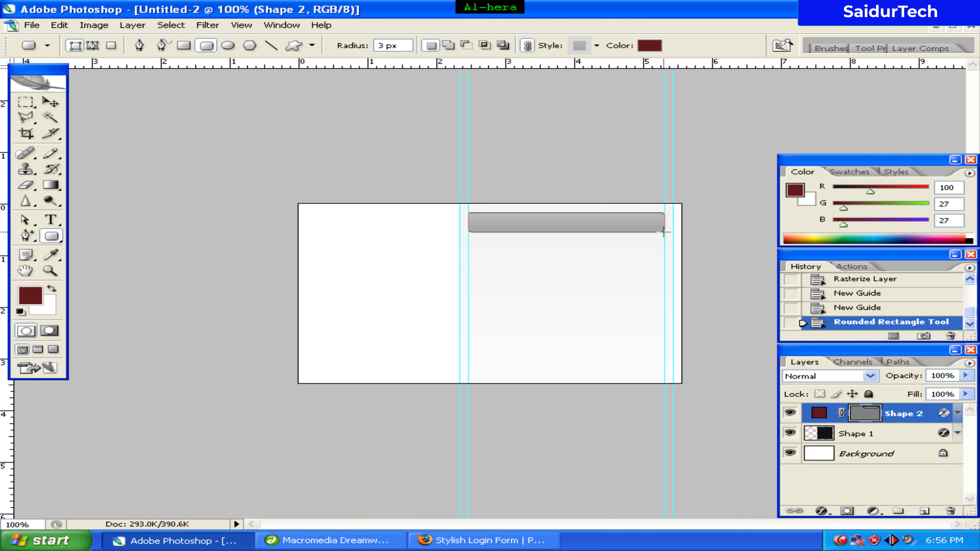
# - Open Shape 2's Blending Options and clear the inherited Drop Shadow and Gradient Overlay
pyautogui.rightClick(896, 412)
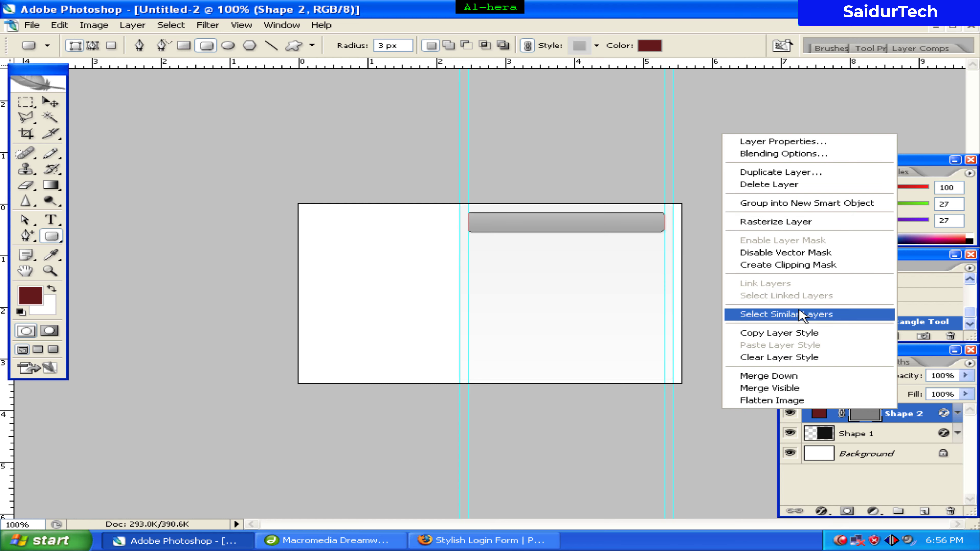
pyautogui.click(812, 155)
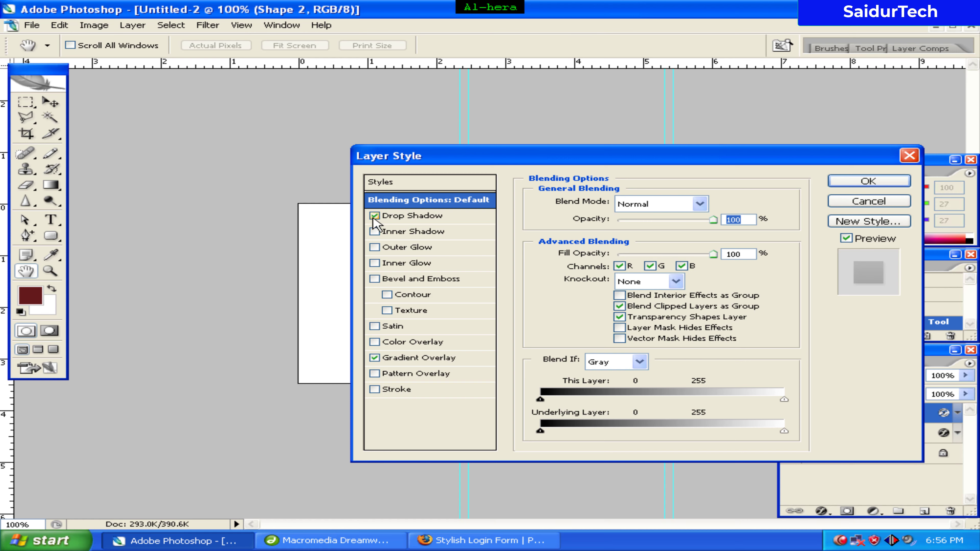
pyautogui.click(375, 215)
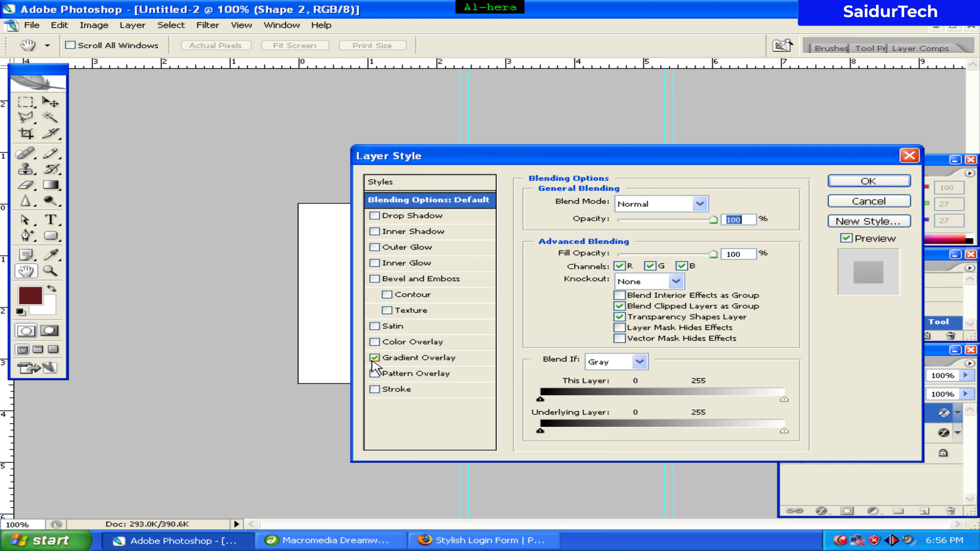
pyautogui.click(374, 358)
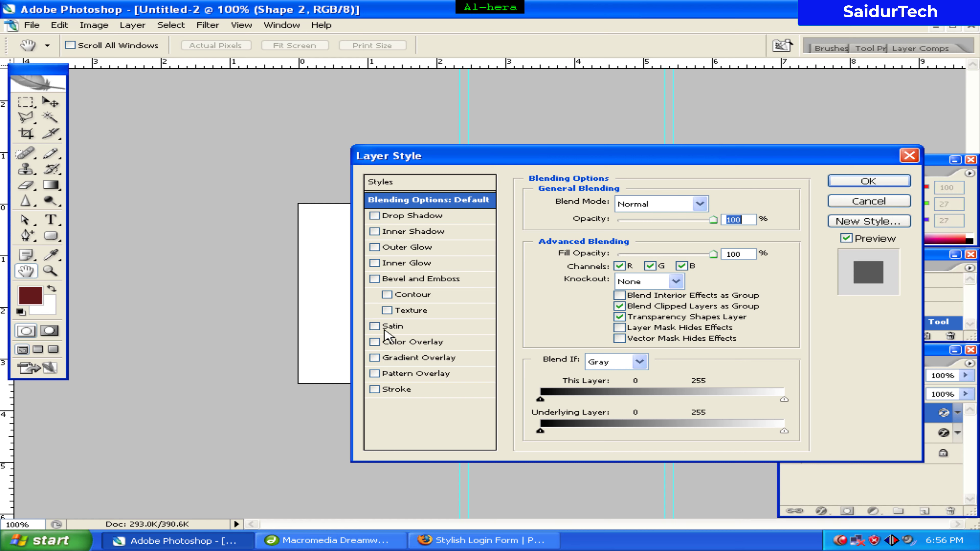
# - Enable Drop Shadow at 10% opacity and 90° angle, then turn on Gradient Overlay
pyautogui.click(429, 222)
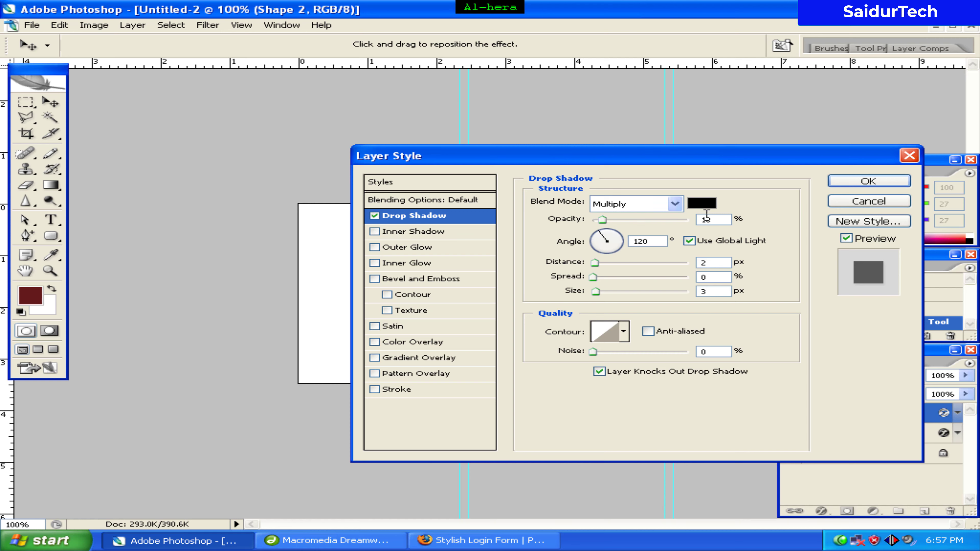
pyautogui.moveTo(718, 221); pyautogui.dragTo(674, 222)
pyautogui.write('10')
pyautogui.moveTo(658, 242); pyautogui.dragTo(622, 249)
pyautogui.write('90')
pyautogui.click(408, 358)
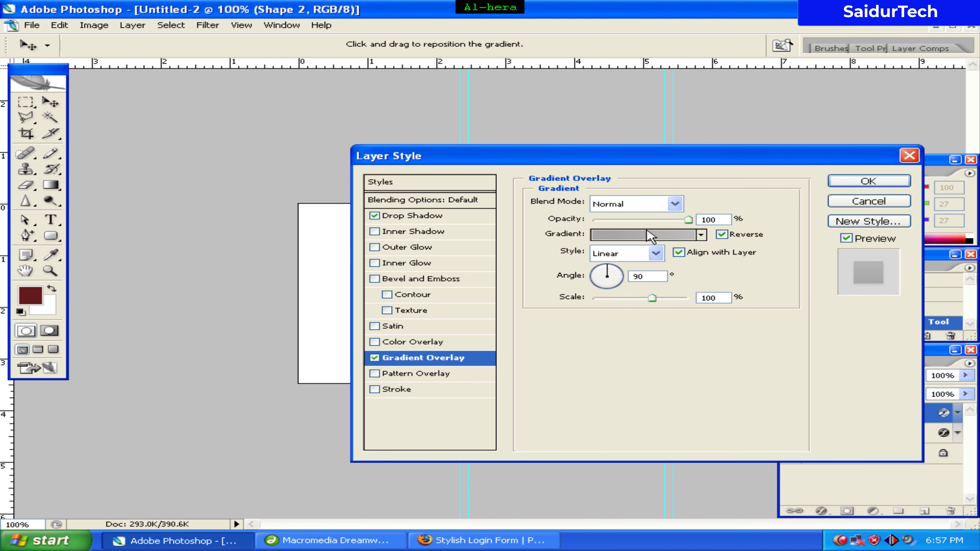
pyautogui.press('Tab')
# - Load the Foreground to Background gradient and set its left stop to bcbcbc
pyautogui.click(635, 236)
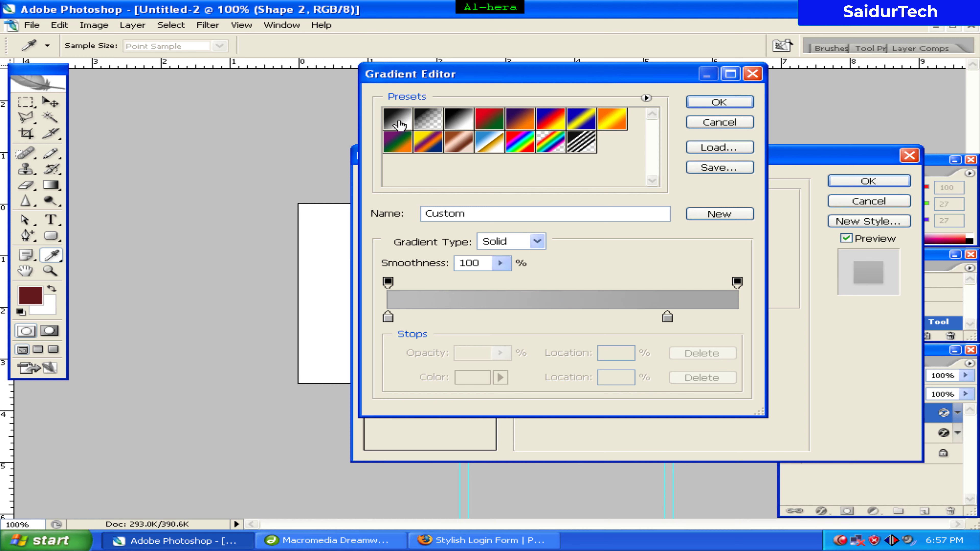
pyautogui.click(397, 119)
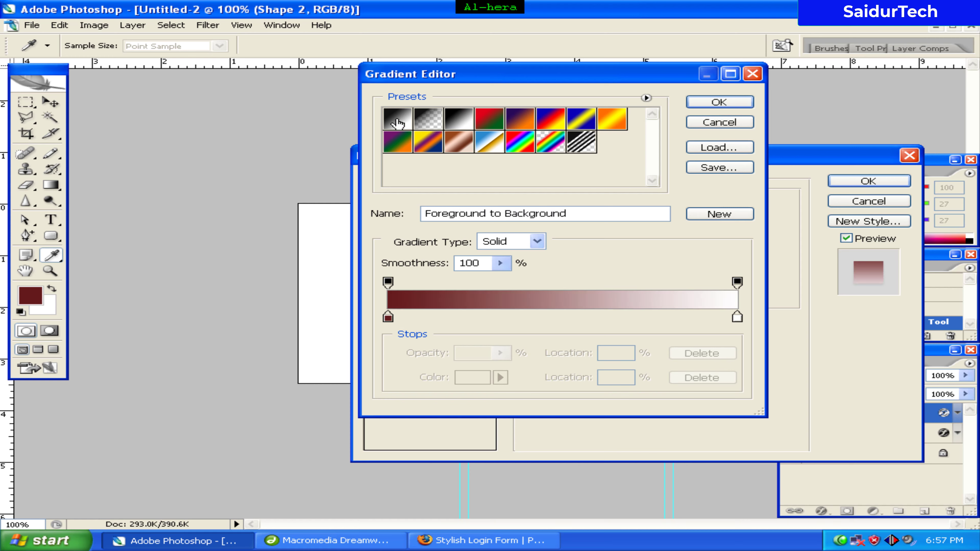
pyautogui.doubleClick(388, 318)
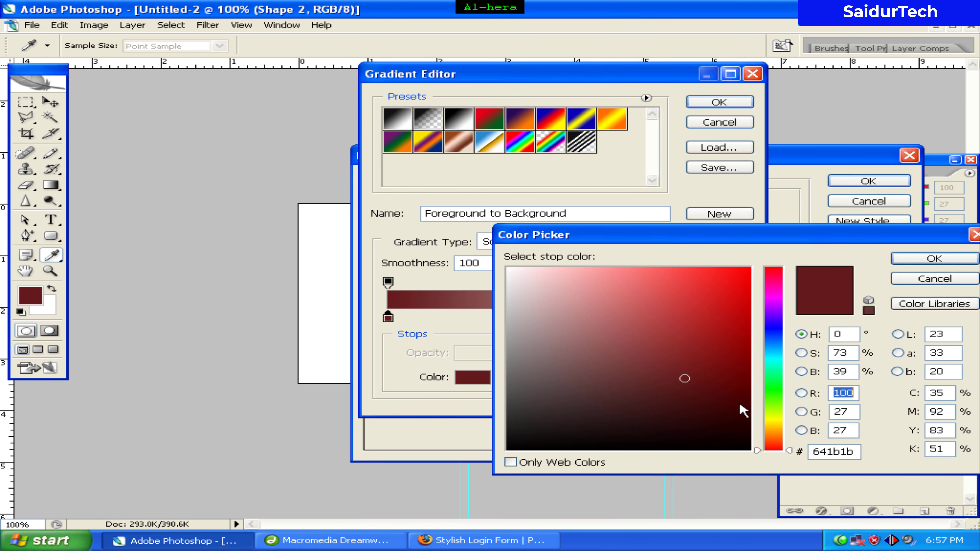
pyautogui.click(856, 451)
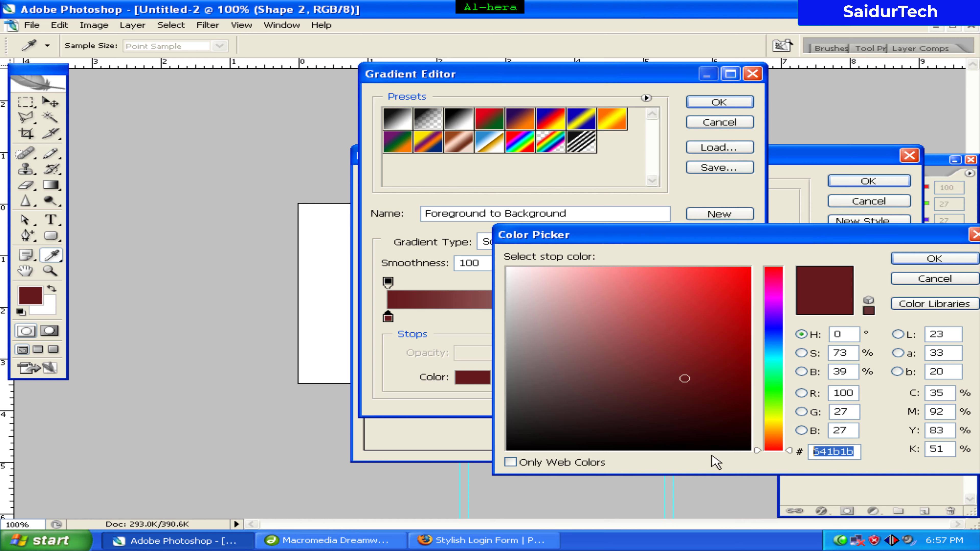
pyautogui.write('bcbc')
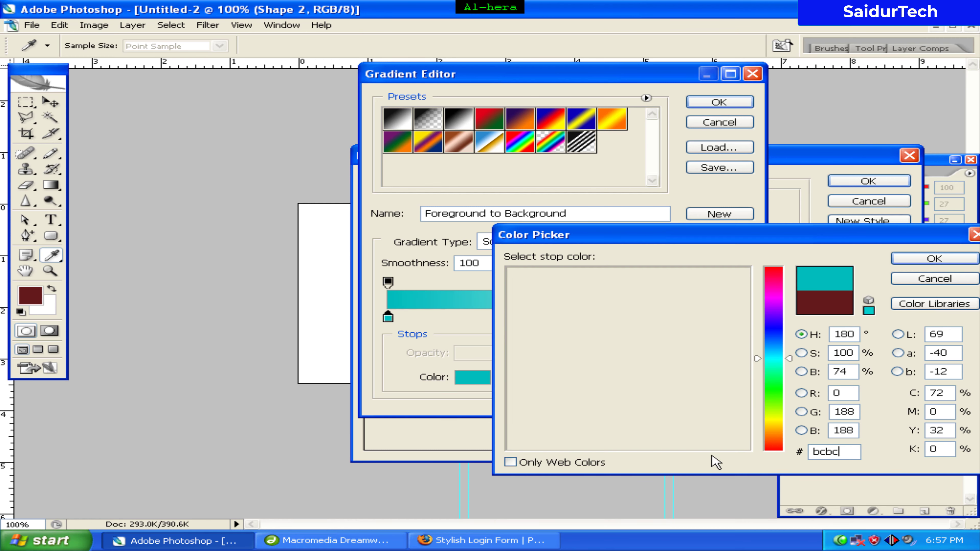
pyautogui.write('bc')
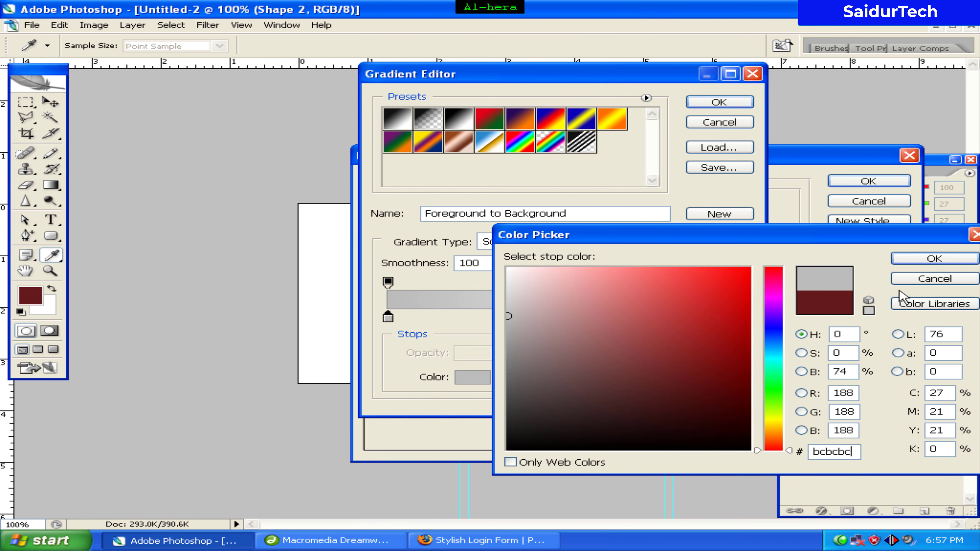
pyautogui.click(919, 262)
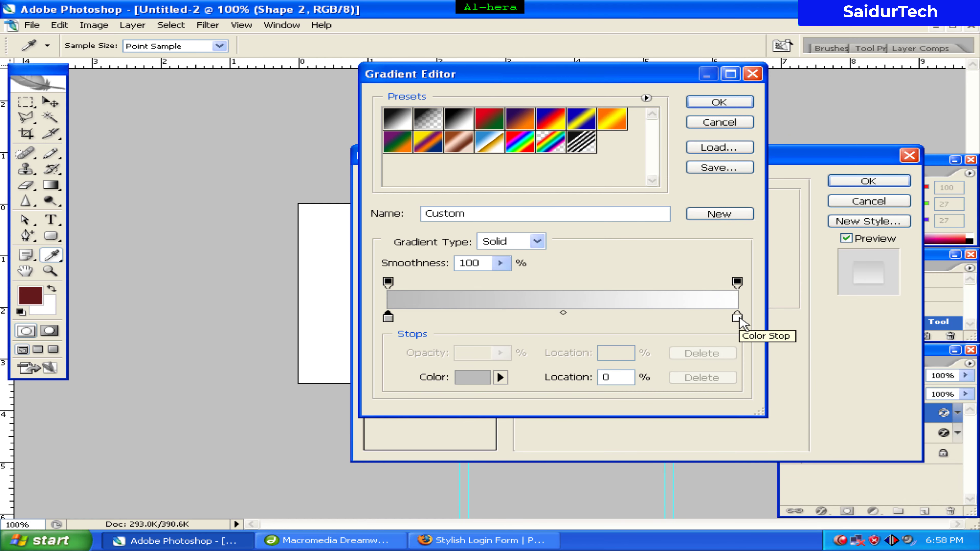
# - Move the right stop to 80%, colour it a7a7a7, and accept the gradient
pyautogui.click(738, 318)
pyautogui.moveTo(627, 376); pyautogui.dragTo(593, 376)
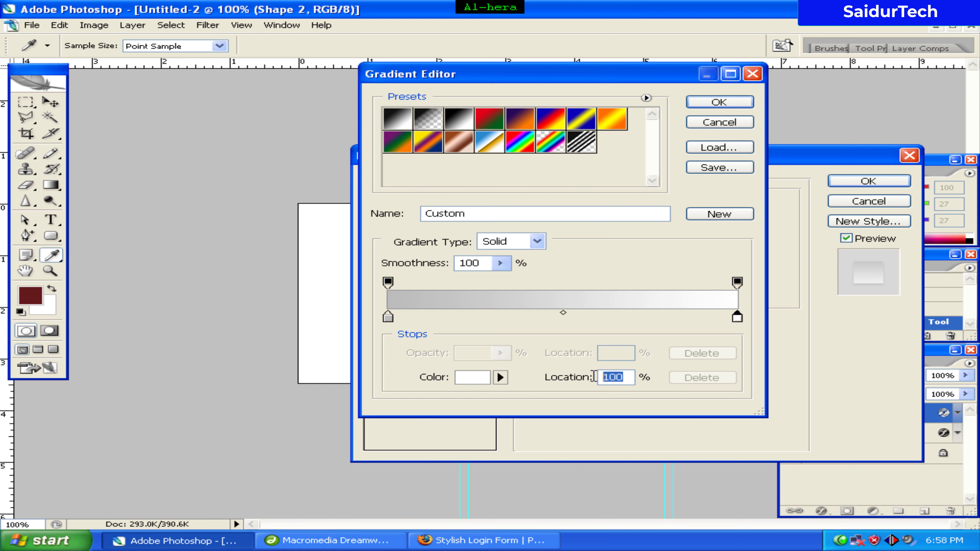
pyautogui.write('80')
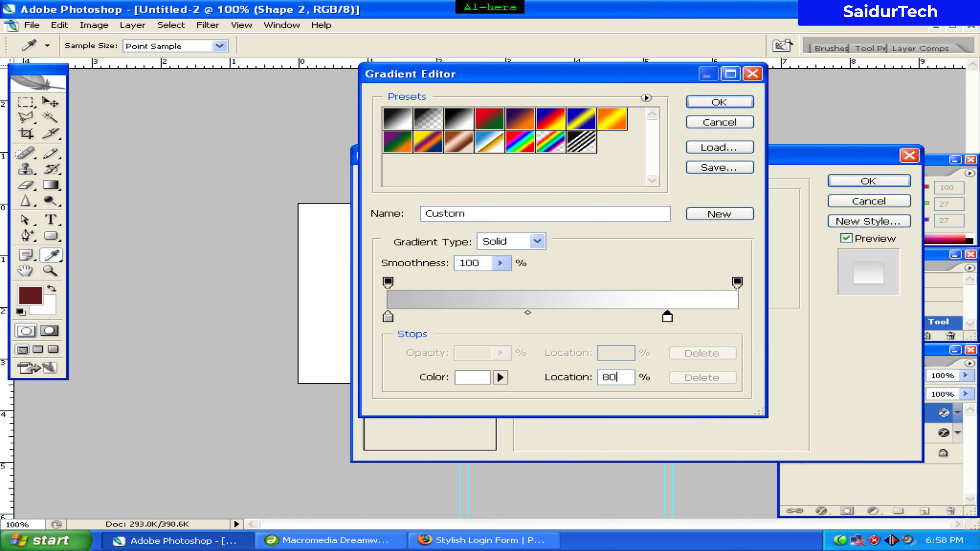
pyautogui.click(669, 317)
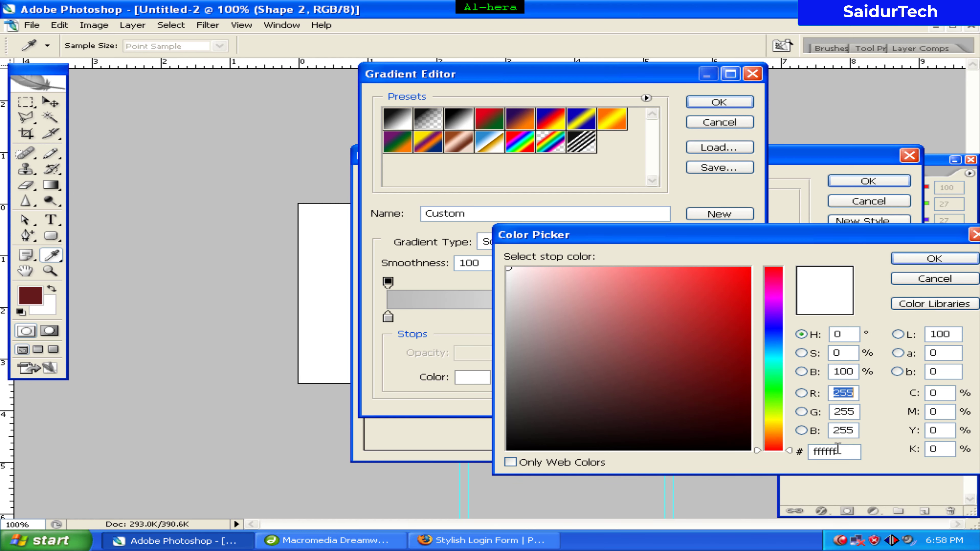
pyautogui.moveTo(850, 451); pyautogui.dragTo(798, 452)
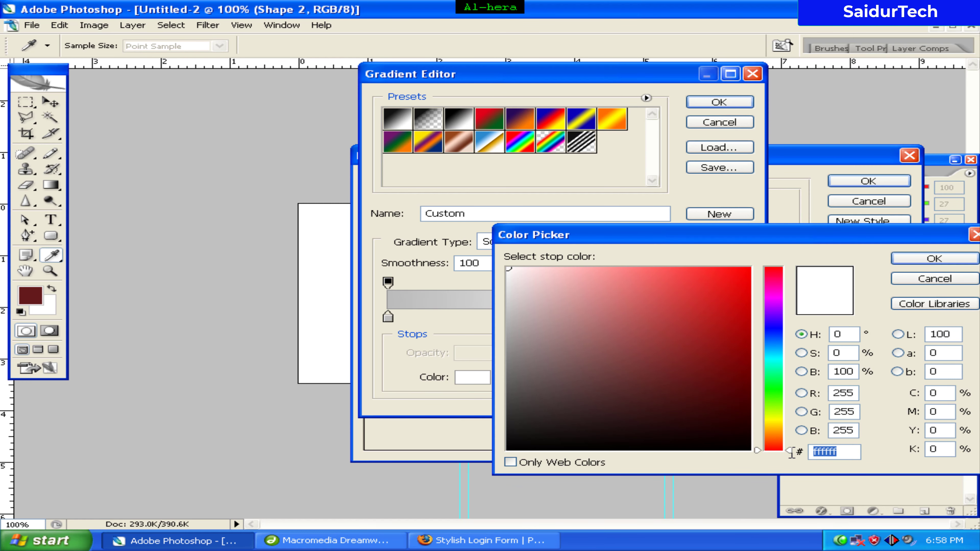
pyautogui.write('a7a')
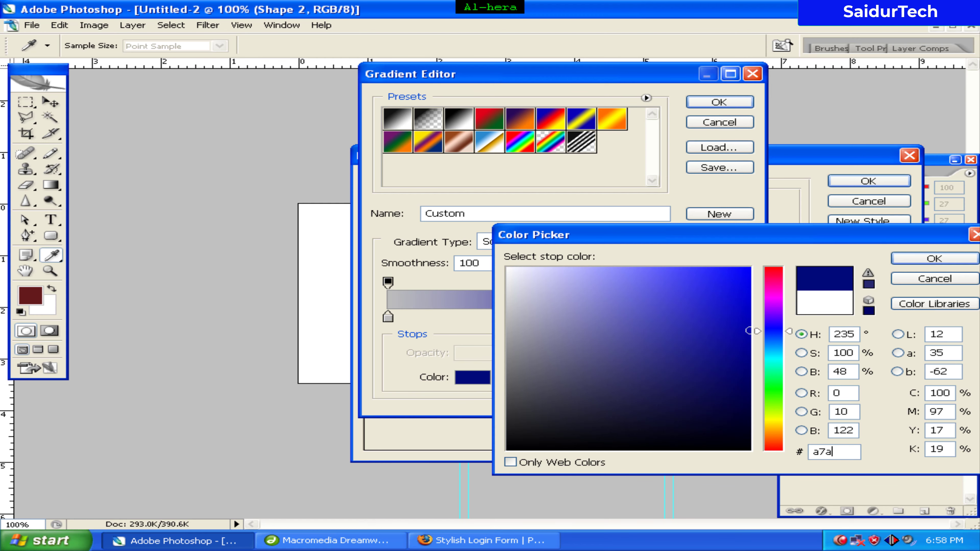
pyautogui.write('7a7')
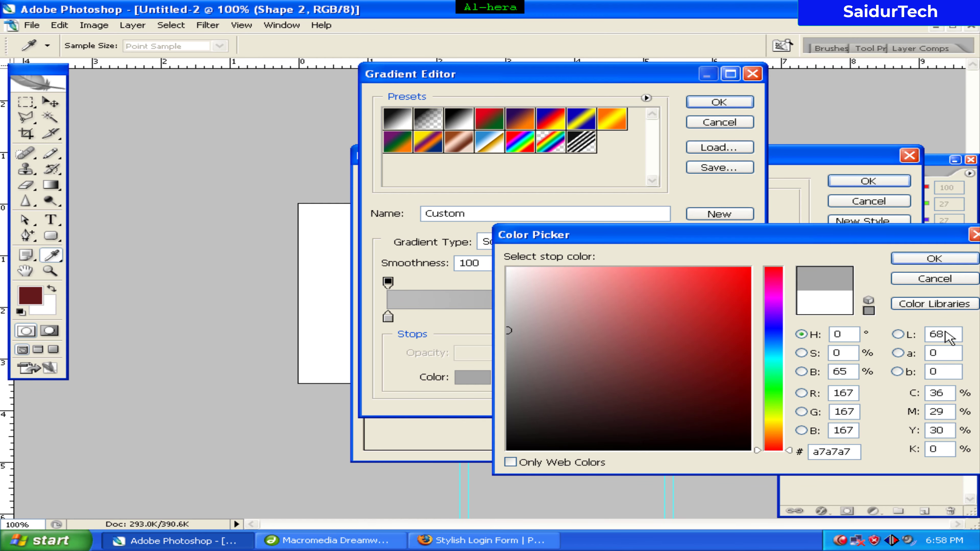
pyautogui.click(934, 259)
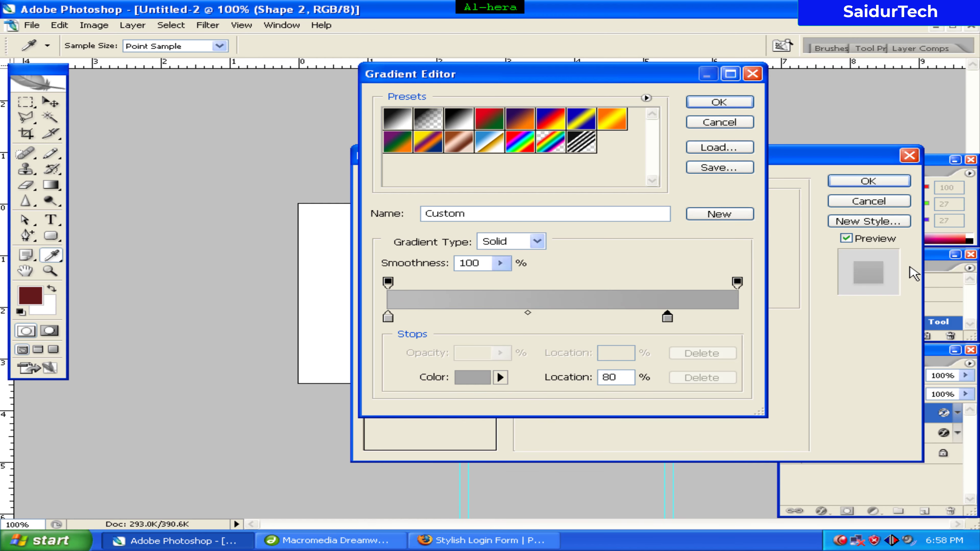
pyautogui.click(720, 102)
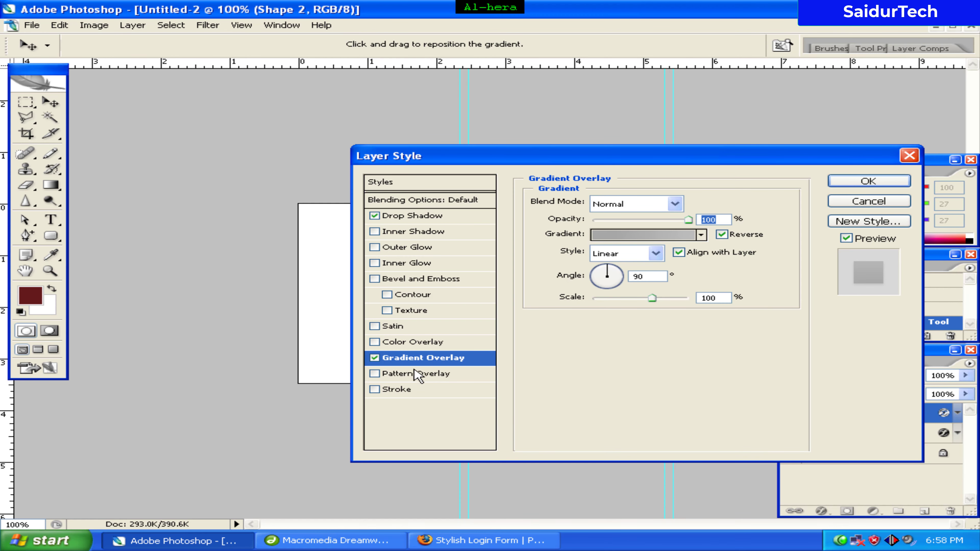
# - Add a 1 px Stroke to the bar in light grey bcbcbc
pyautogui.click(409, 391)
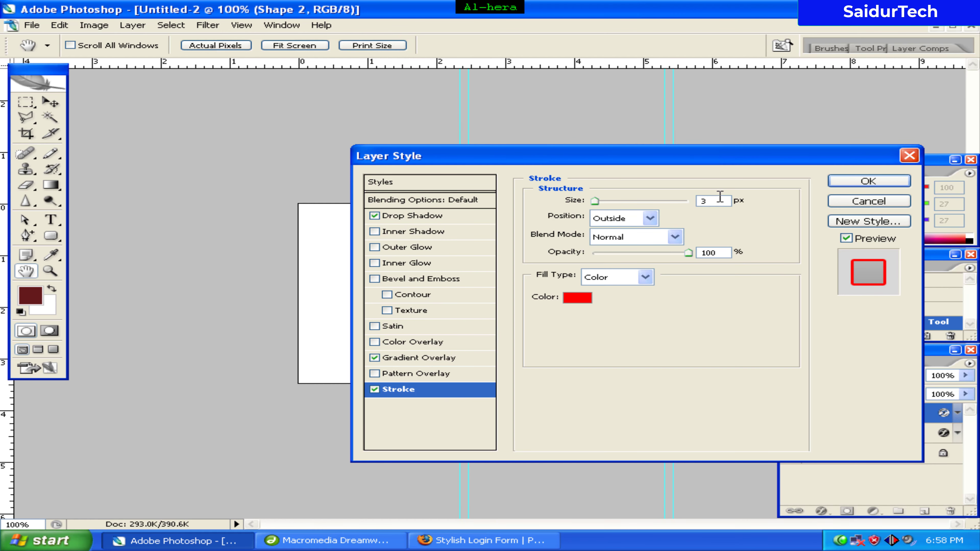
pyautogui.write('1')
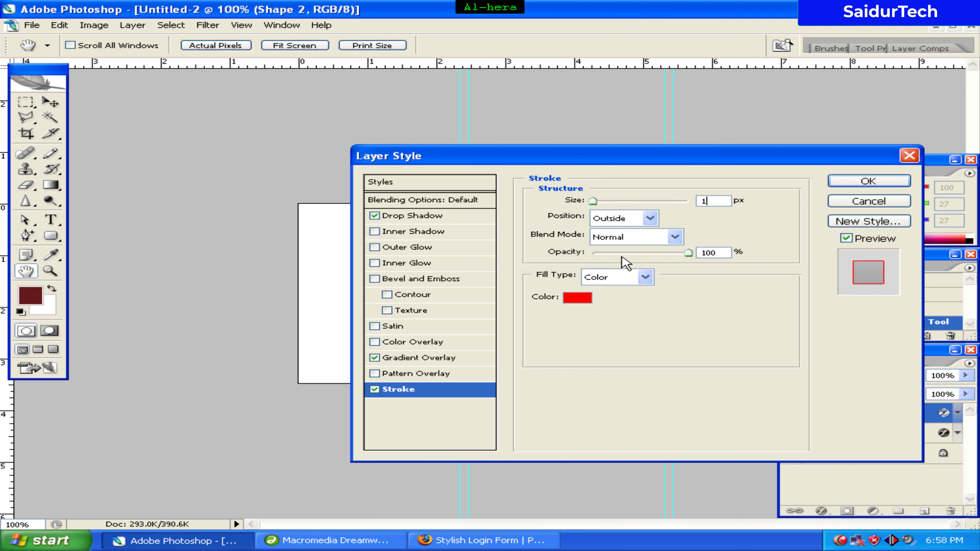
pyautogui.click(583, 299)
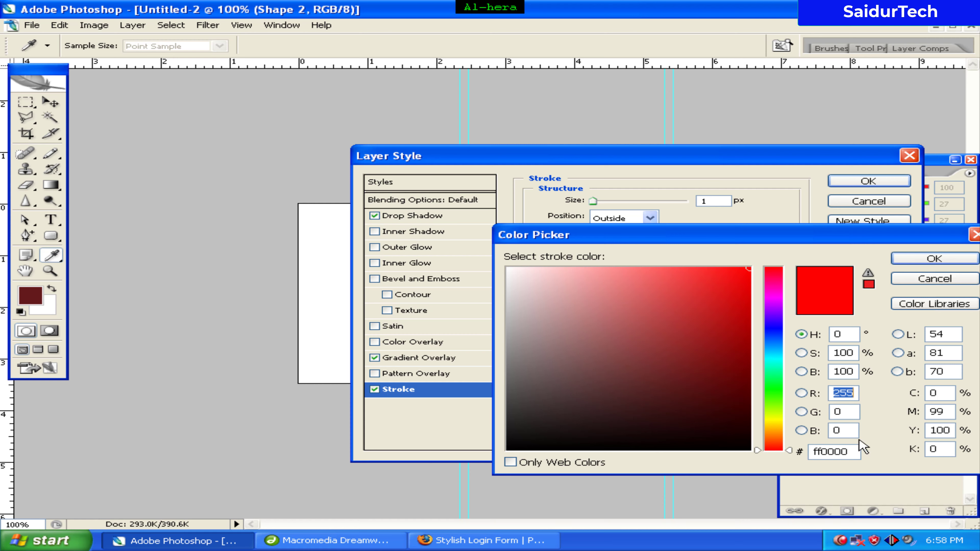
pyautogui.moveTo(854, 451); pyautogui.dragTo(799, 455)
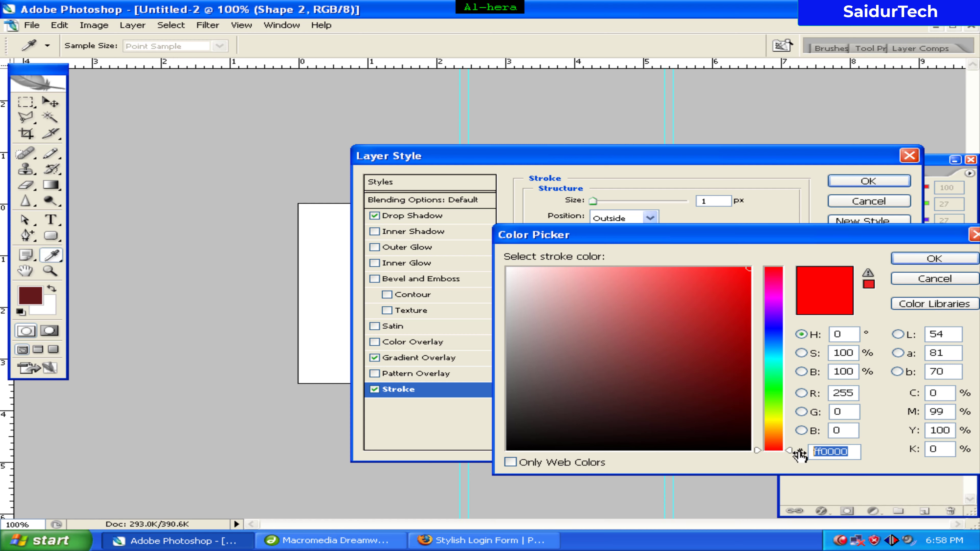
pyautogui.write('bcbc')
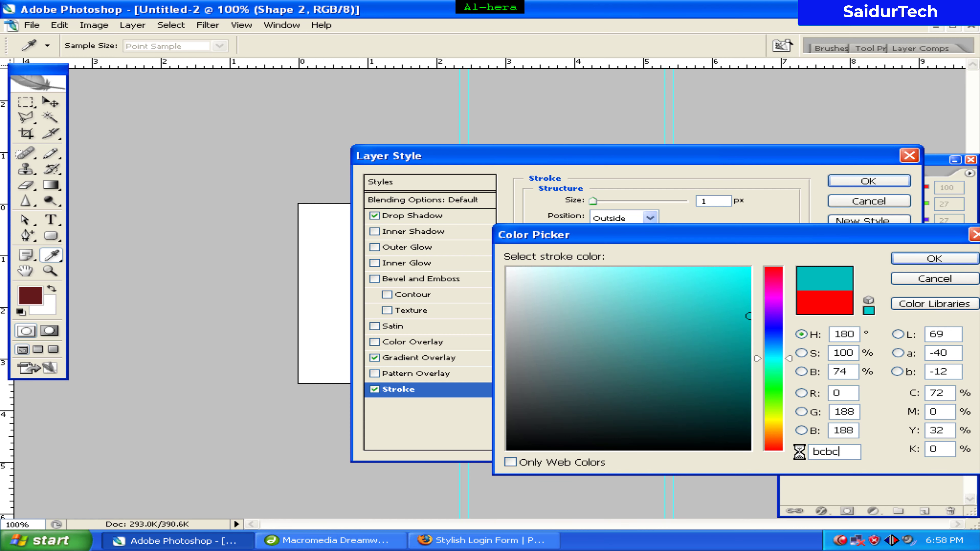
pyautogui.write('bc')
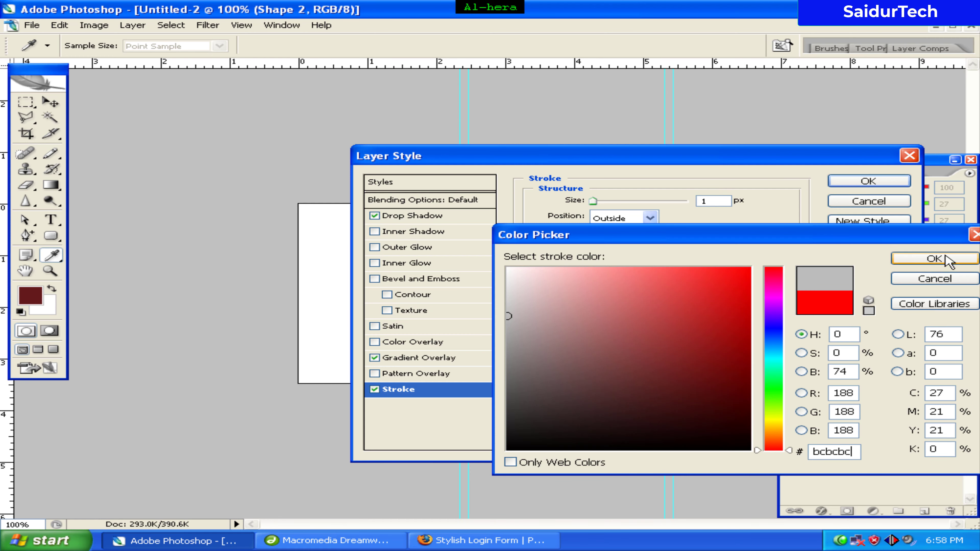
pyautogui.click(938, 258)
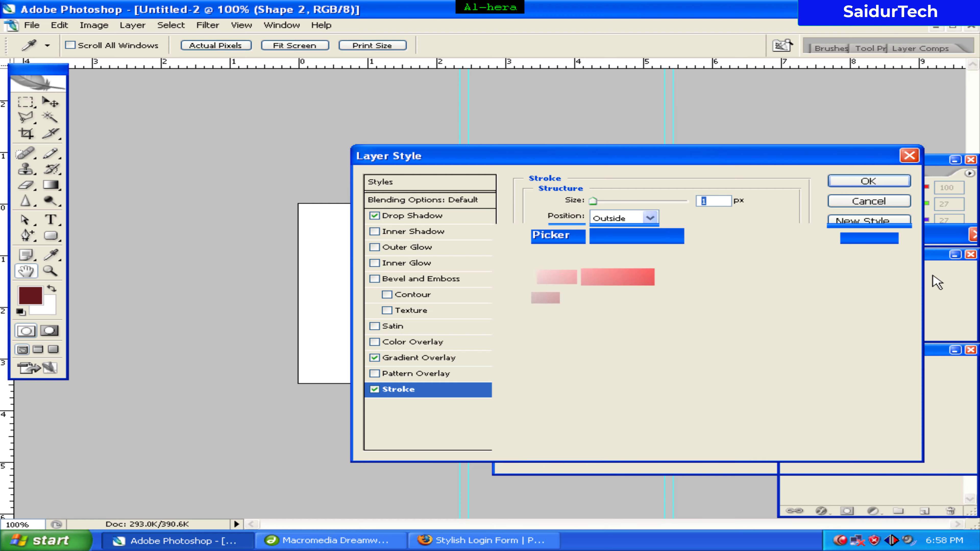
# - Apply the layer styles and rasterize the bar's layer
pyautogui.click(868, 181)
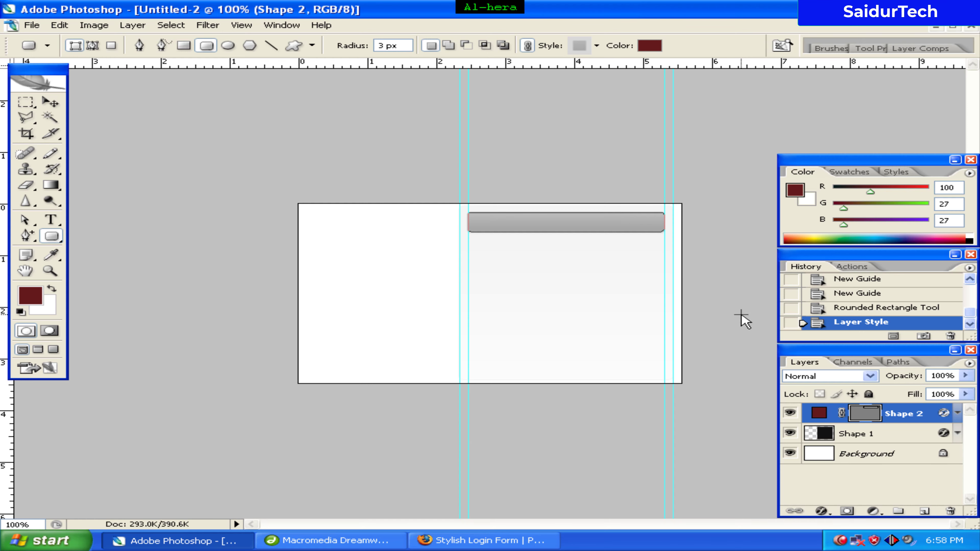
pyautogui.rightClick(892, 416)
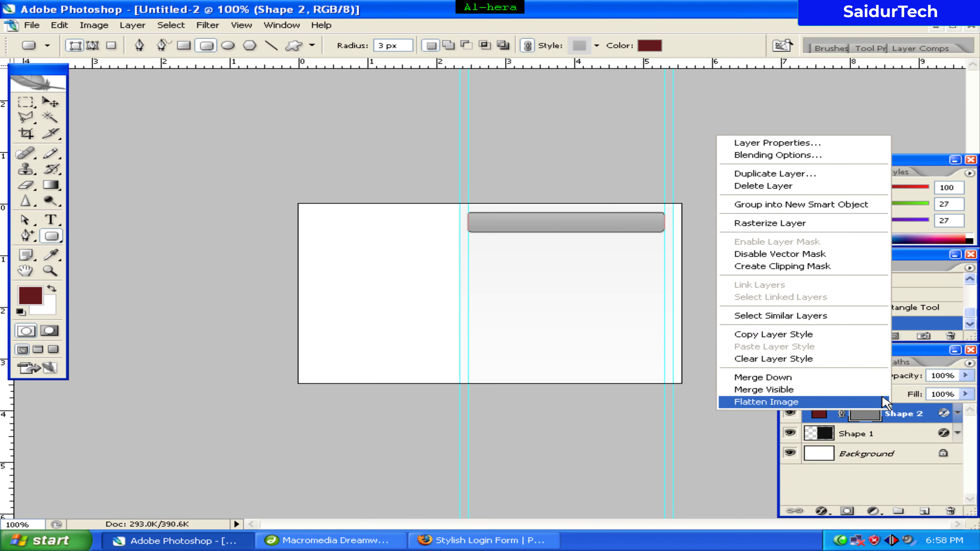
pyautogui.click(834, 227)
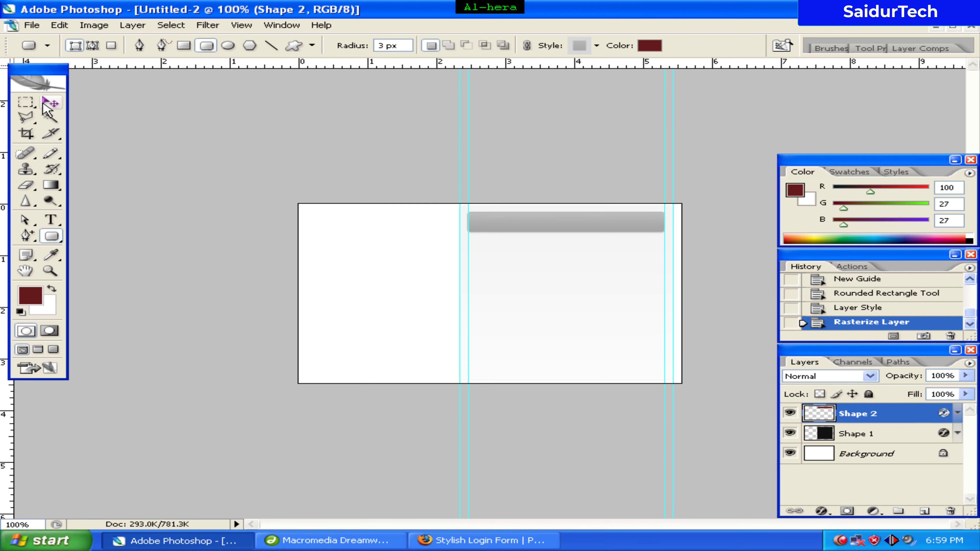
# - Duplicate the bar with Ctrl+J, nudge the copy to the card bottom, and add an empty layer
pyautogui.click(45, 104)
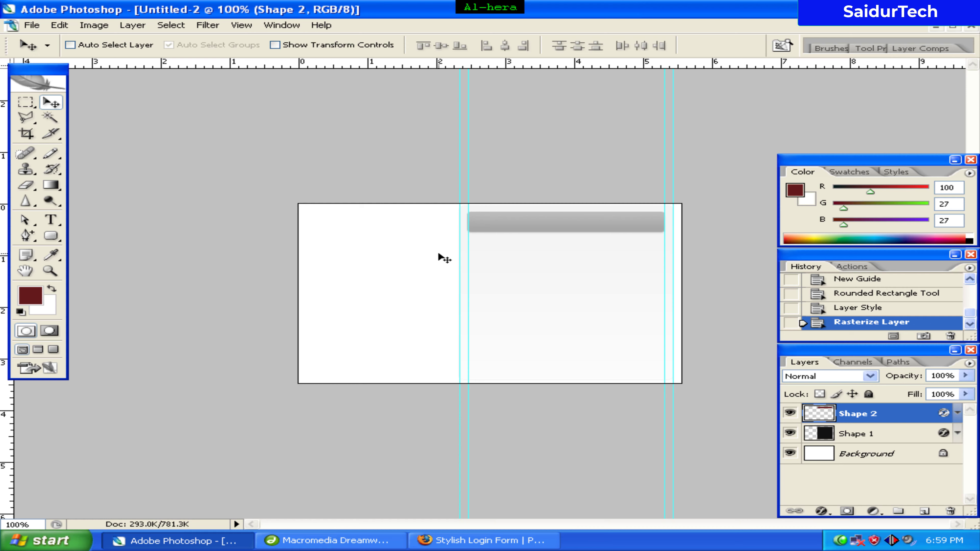
pyautogui.hotkey('ctrl', 'j')
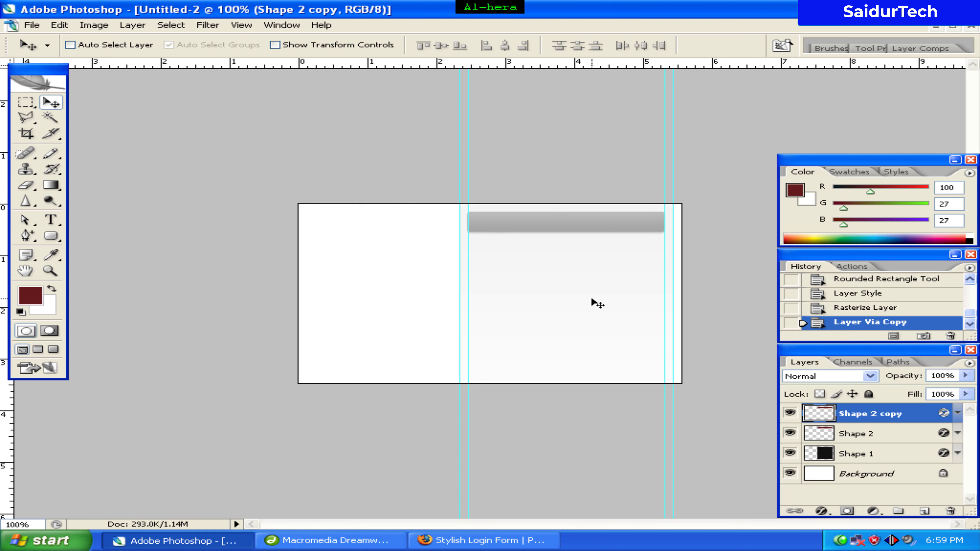
pyautogui.hotkey('shift', 'Down')
pyautogui.hotkey('shift', 'Down')
pyautogui.hotkey('shift', 'Down')
pyautogui.hotkey('shift', 'Down')
pyautogui.hotkey('shift', 'Down')
pyautogui.hotkey('shift', 'Down')
pyautogui.hotkey('shift', 'Down')
pyautogui.hotkey('shift', 'Down')
pyautogui.hotkey('shift', 'Down')
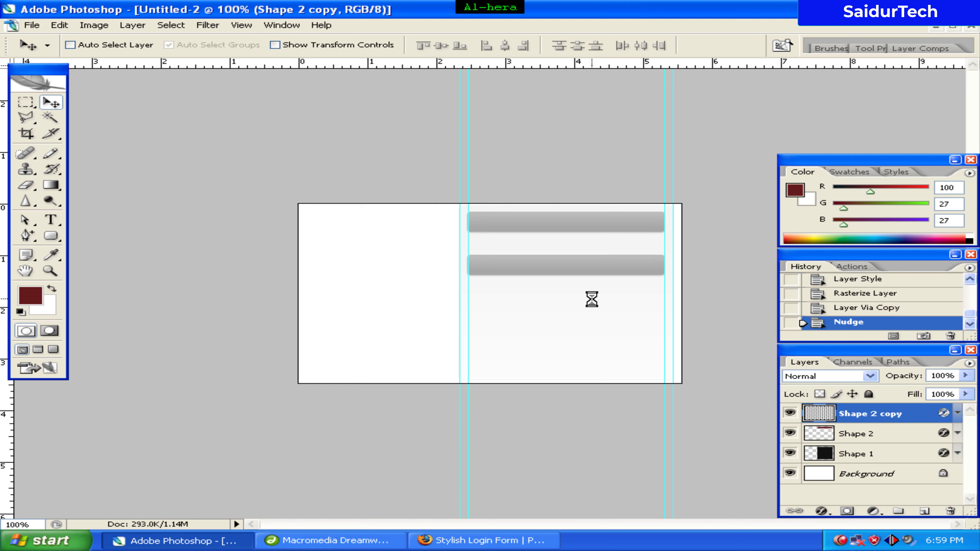
pyautogui.hotkey('shift', 'Down')
pyautogui.hotkey('shift', 'Down')
pyautogui.hotkey('shift', 'Down')
pyautogui.hotkey('shift', 'Down')
pyautogui.hotkey('shift', 'Down')
pyautogui.hotkey('shift', 'Down')
pyautogui.hotkey('shift', 'Down')
pyautogui.hotkey('shift', 'Down')
pyautogui.hotkey('shift', 'Down')
pyautogui.hotkey('shift', 'Down')
pyautogui.hotkey('shift', 'Down')
pyautogui.hotkey('shift', 'Down')
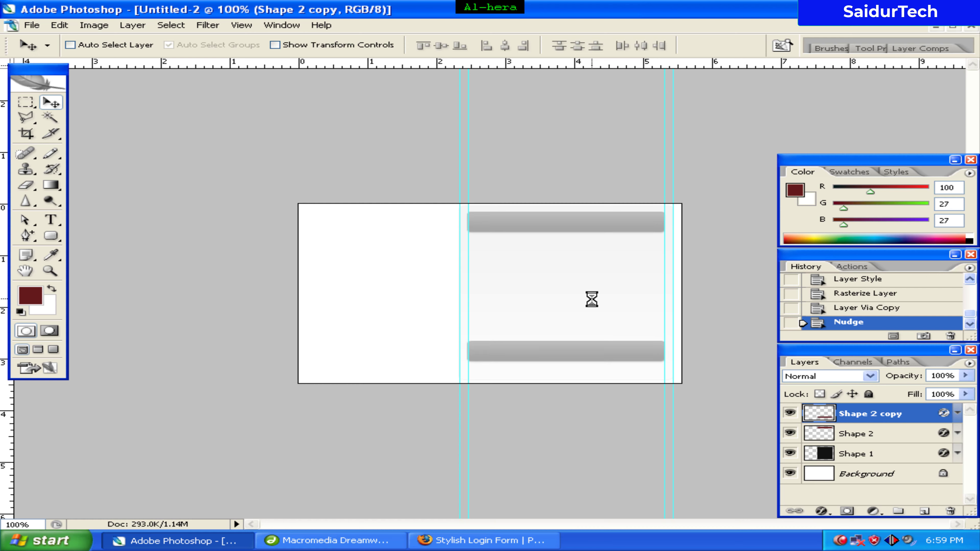
pyautogui.hotkey('shift', 'Down')
pyautogui.hotkey('shift', 'Down')
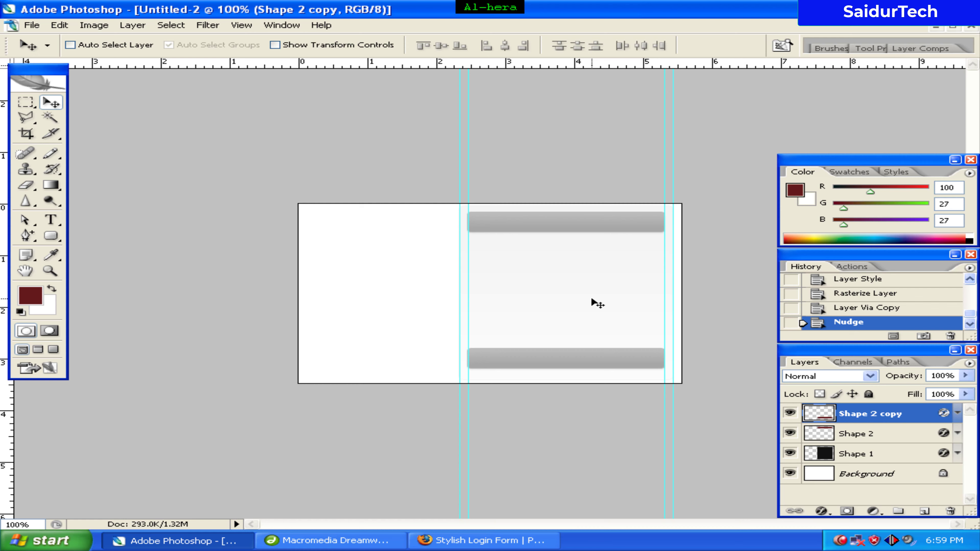
pyautogui.hotkey('shift', 'Down')
pyautogui.hotkey('shift', 'Down')
pyautogui.hotkey('shift', 'Up')
pyautogui.hotkey('shift', 'Up')
pyautogui.click(926, 512)
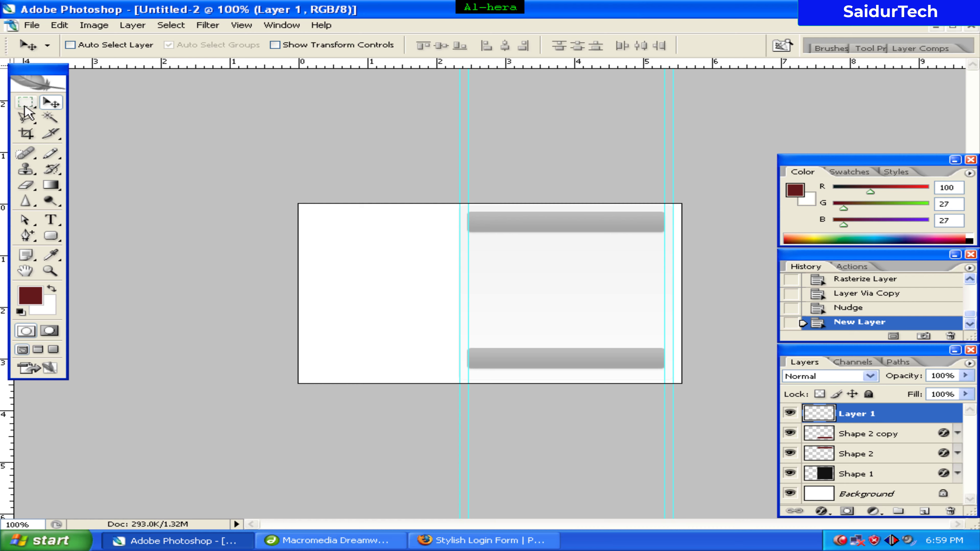
# - Switch the Rectangular Marquee to Normal style and select a wide strip below the top bar
pyautogui.click(26, 103)
pyautogui.rightClick(25, 106)
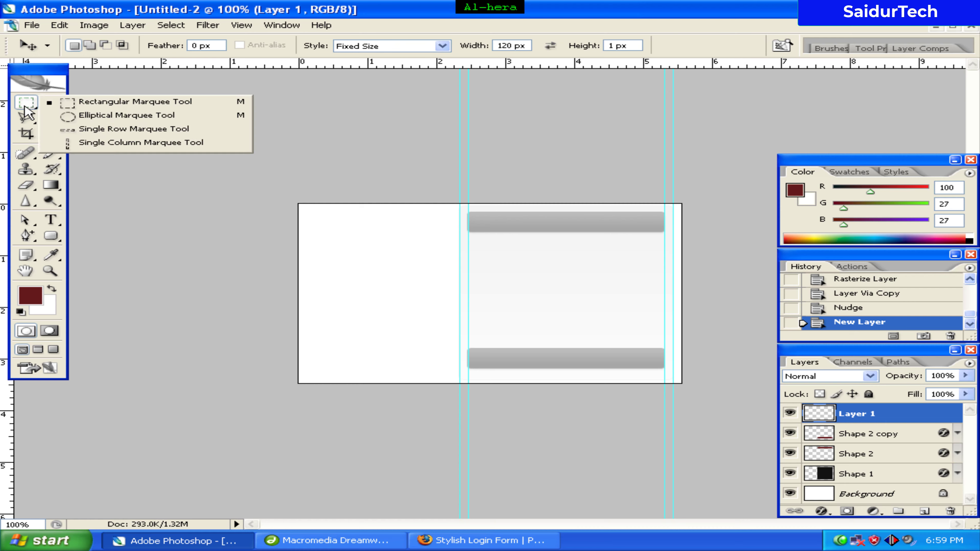
pyautogui.click(94, 104)
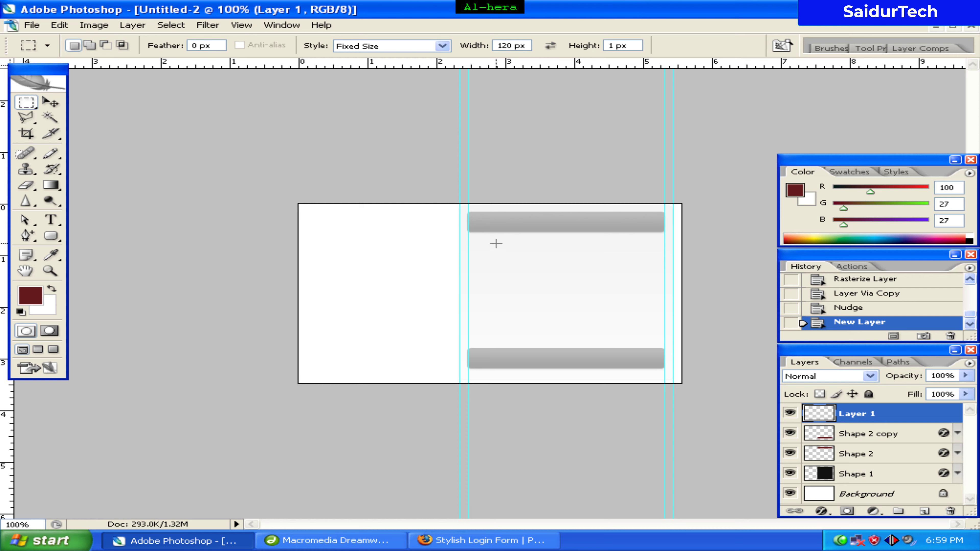
pyautogui.moveTo(495, 246); pyautogui.dragTo(498, 251)
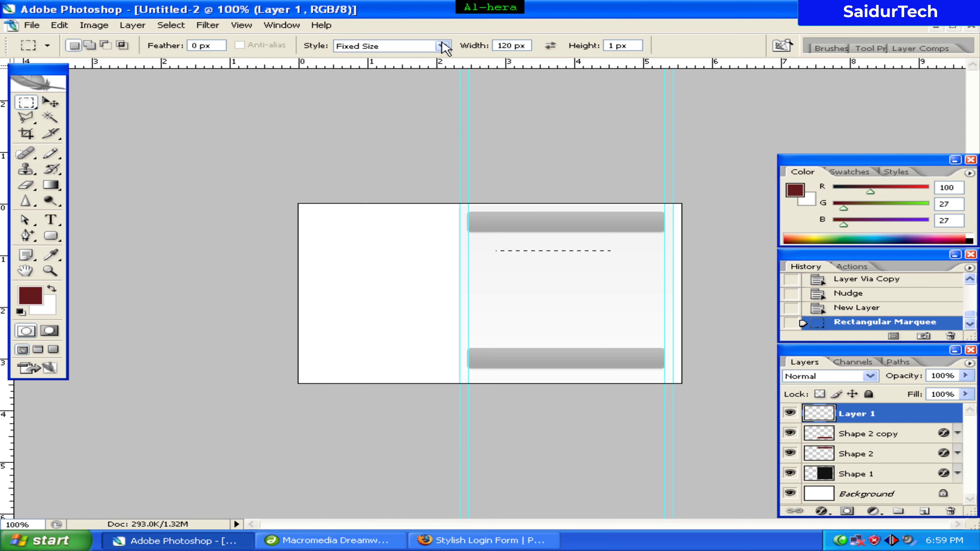
pyautogui.hotkey('ctrl', 'd')
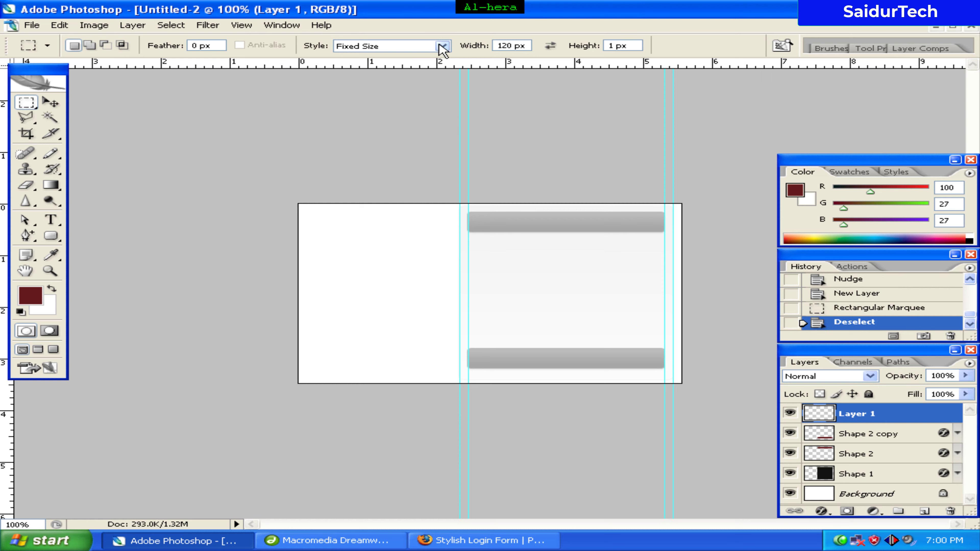
pyautogui.click(442, 46)
pyautogui.click(423, 57)
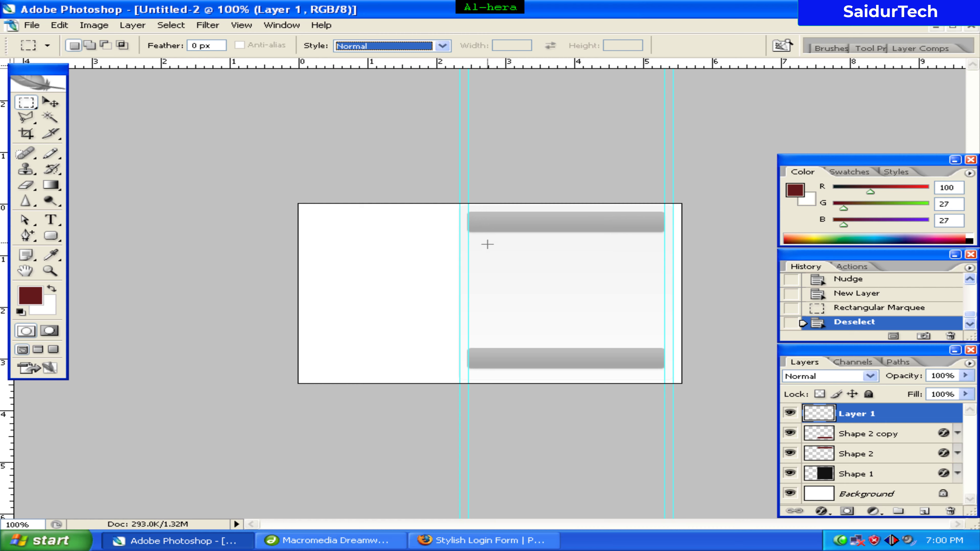
pyautogui.moveTo(489, 243); pyautogui.dragTo(645, 259)
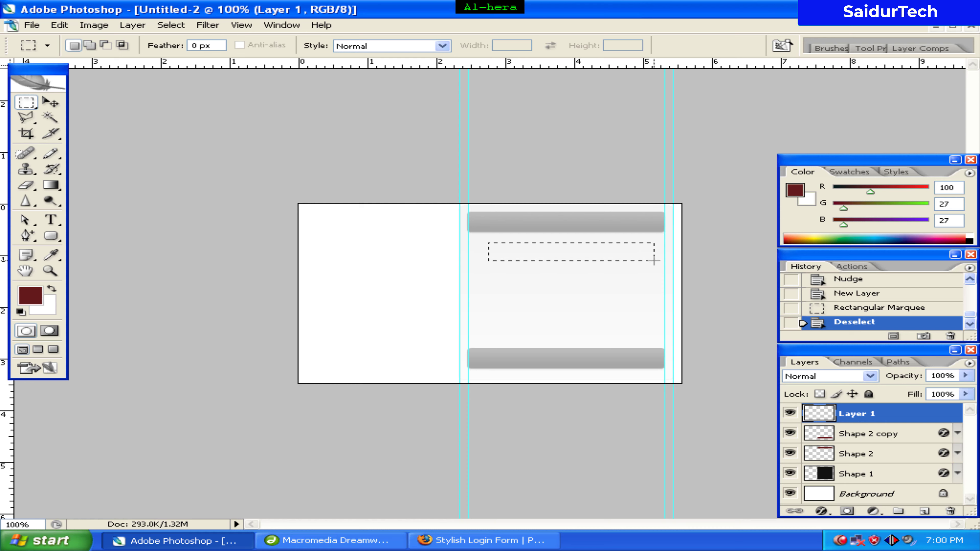
pyautogui.moveTo(654, 261); pyautogui.dragTo(654, 261)
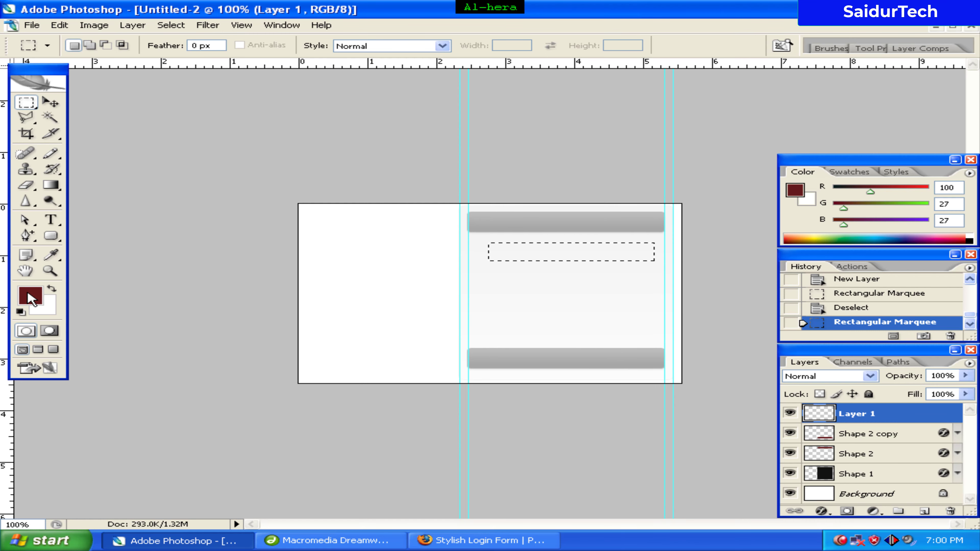
# - Set the foreground to white ffffff and paint-bucket fill the selected strip
pyautogui.click(31, 299)
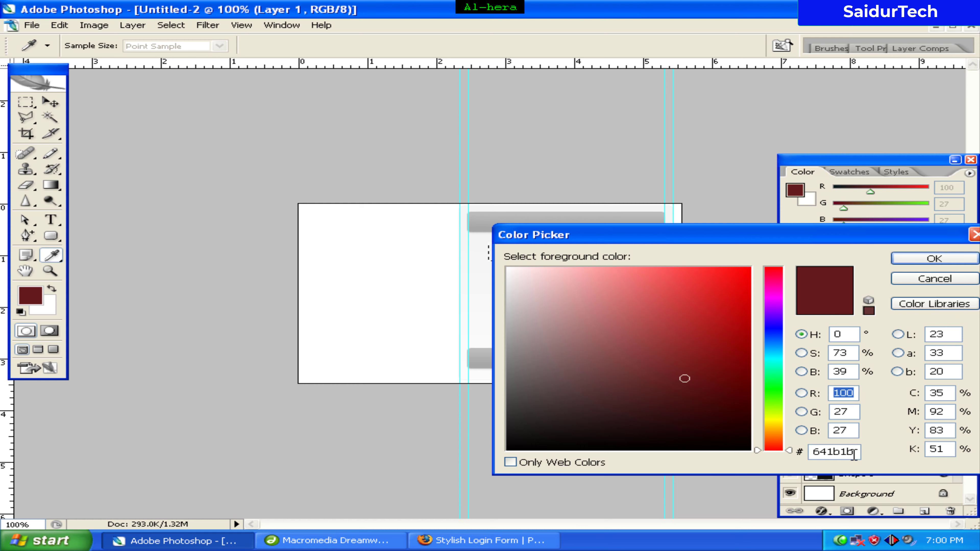
pyautogui.doubleClick(854, 455)
pyautogui.write('ff')
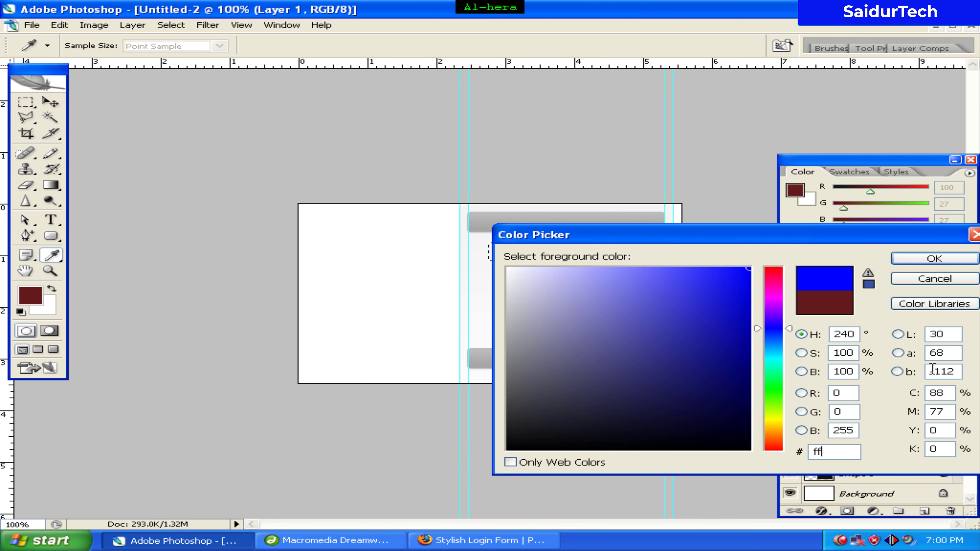
pyautogui.write('ffff')
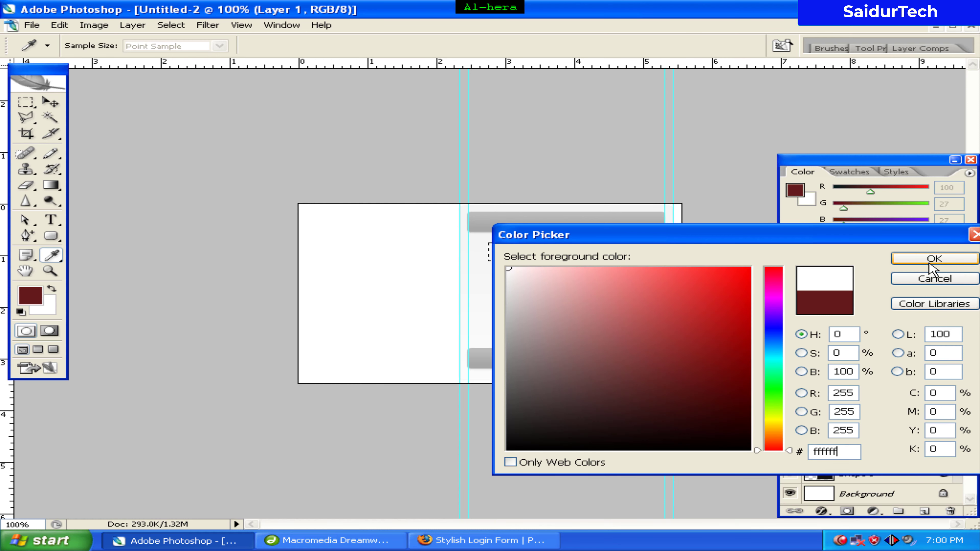
pyautogui.click(934, 259)
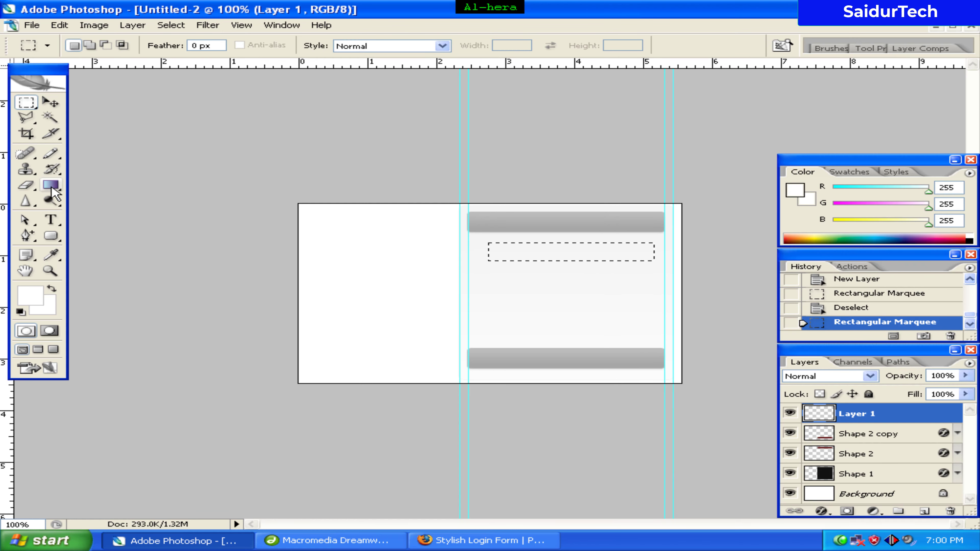
pyautogui.click(52, 188)
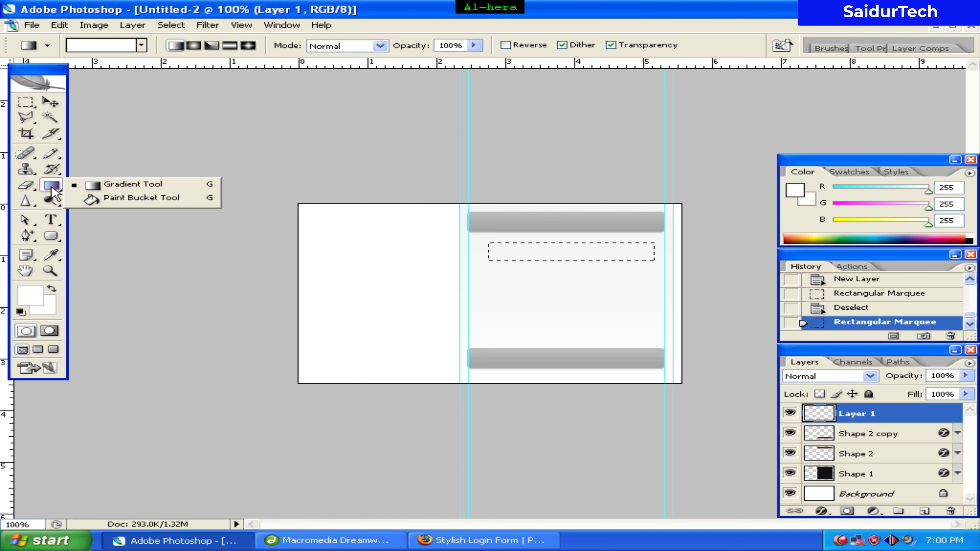
pyautogui.press('Escape')
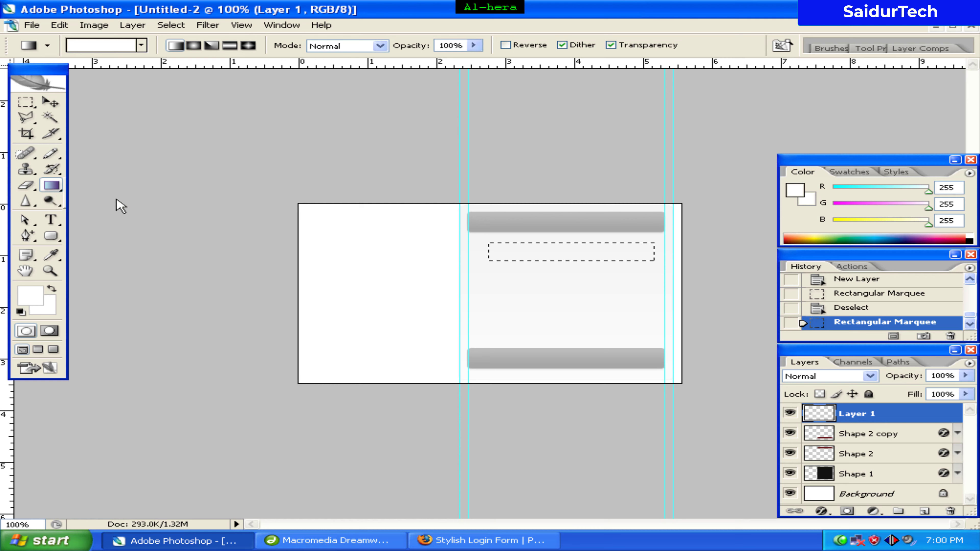
pyautogui.hotkey('shift', 'g')
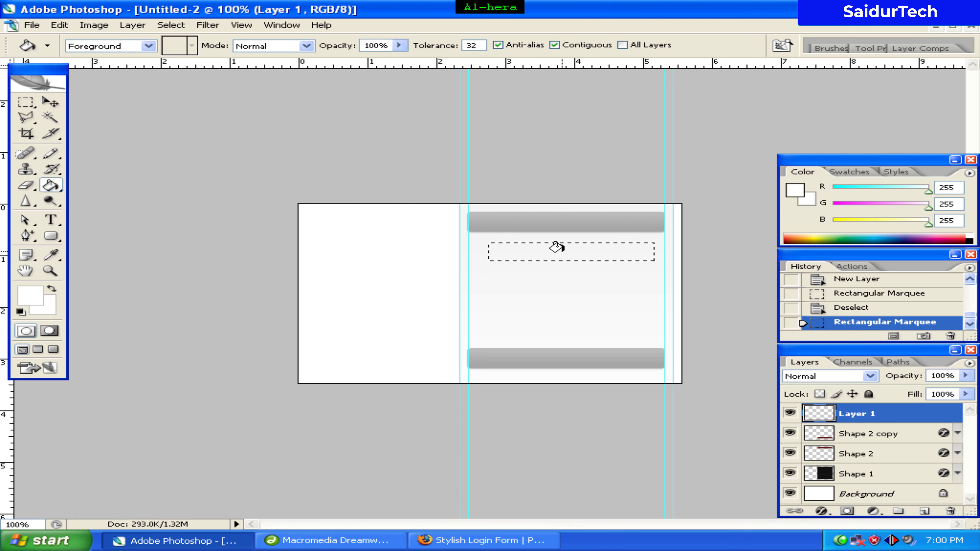
pyautogui.click(554, 248)
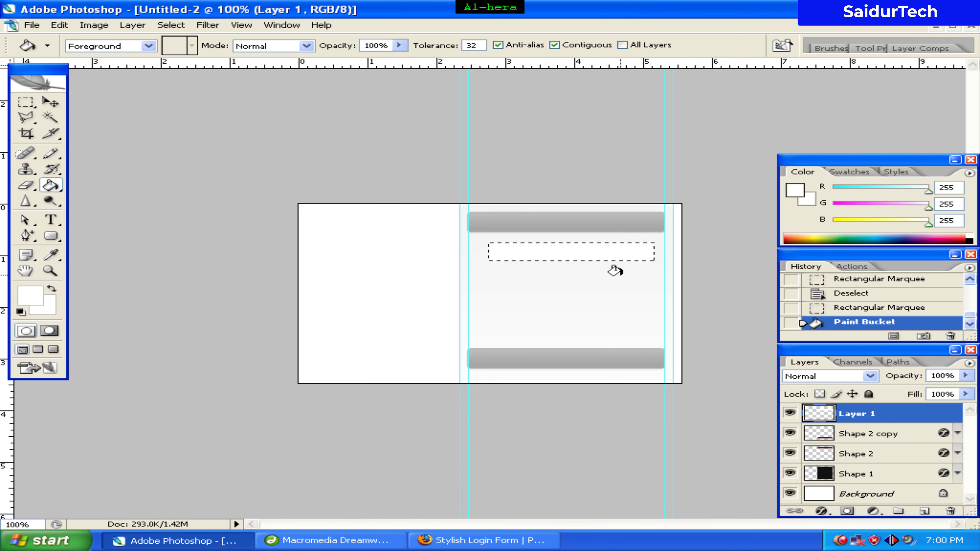
# - Give Layer 1 a 1 px bcbcbc outside stroke through its layer style
pyautogui.rightClick(873, 415)
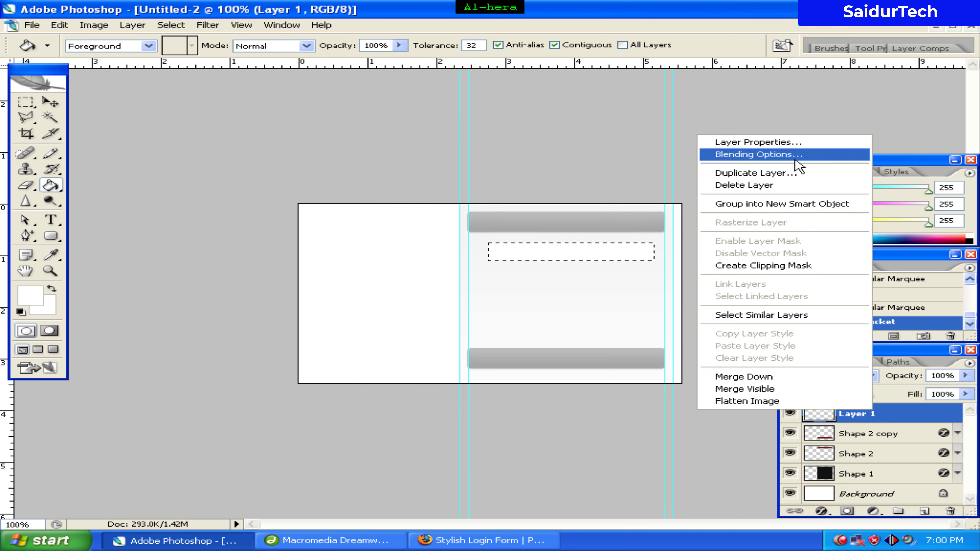
pyautogui.press('Escape')
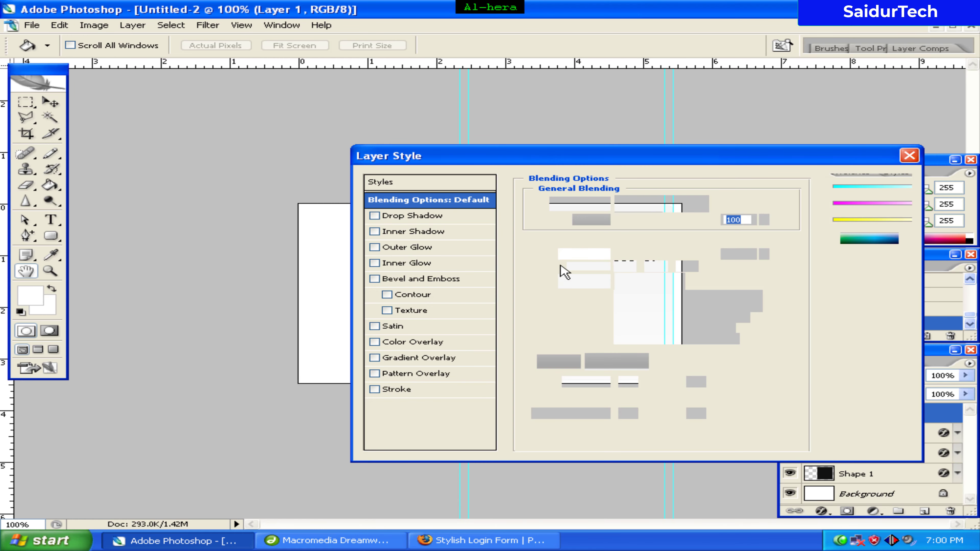
pyautogui.click(406, 389)
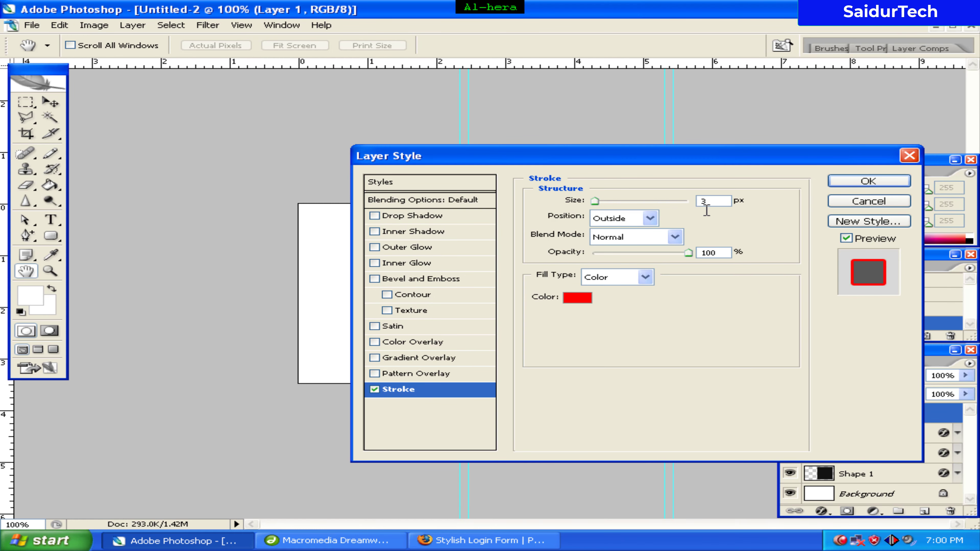
pyautogui.write('1')
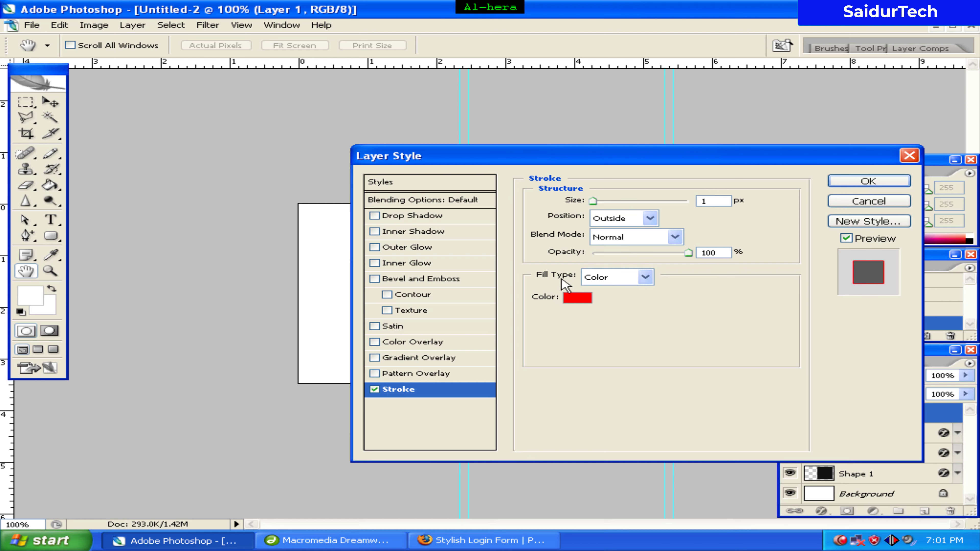
pyautogui.click(576, 299)
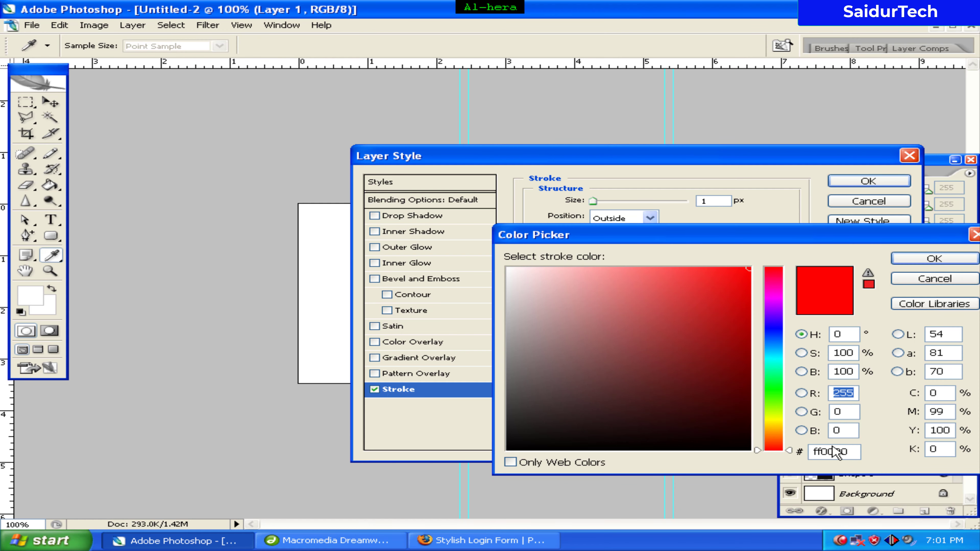
pyautogui.moveTo(854, 451); pyautogui.dragTo(762, 452)
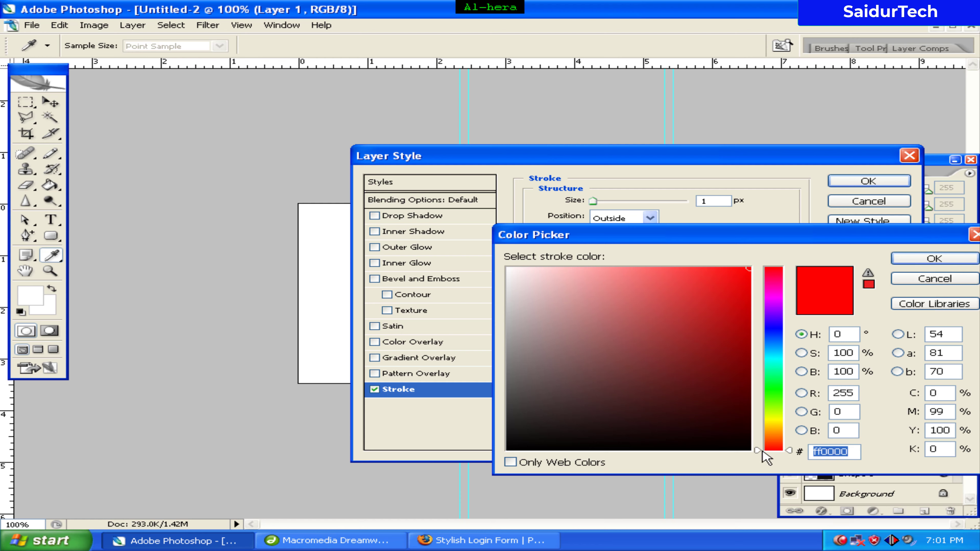
pyautogui.write('bcbc')
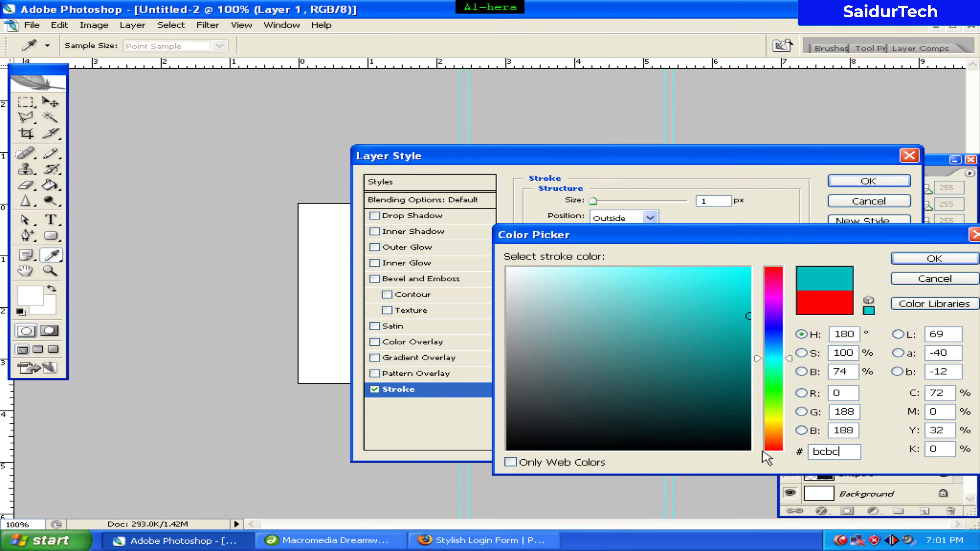
pyautogui.write('bc')
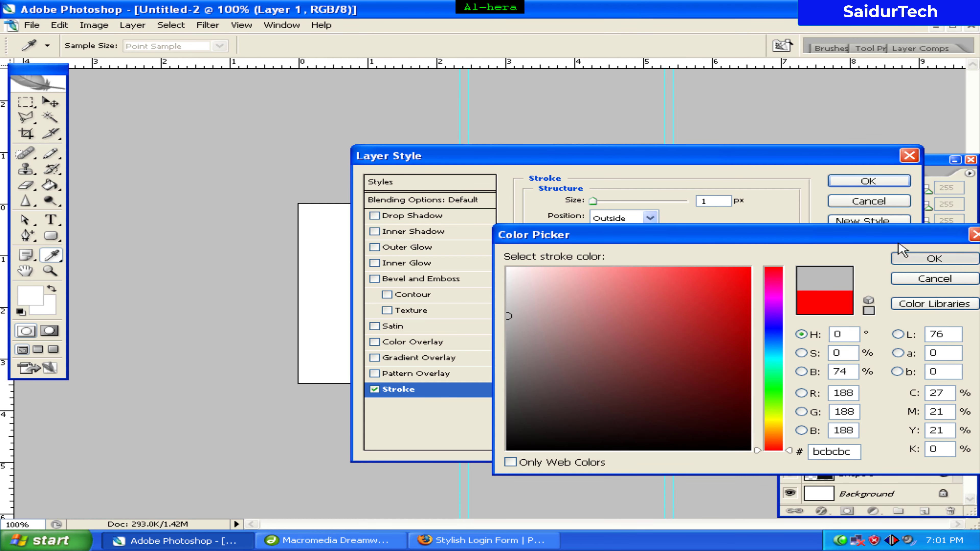
pyautogui.click(926, 258)
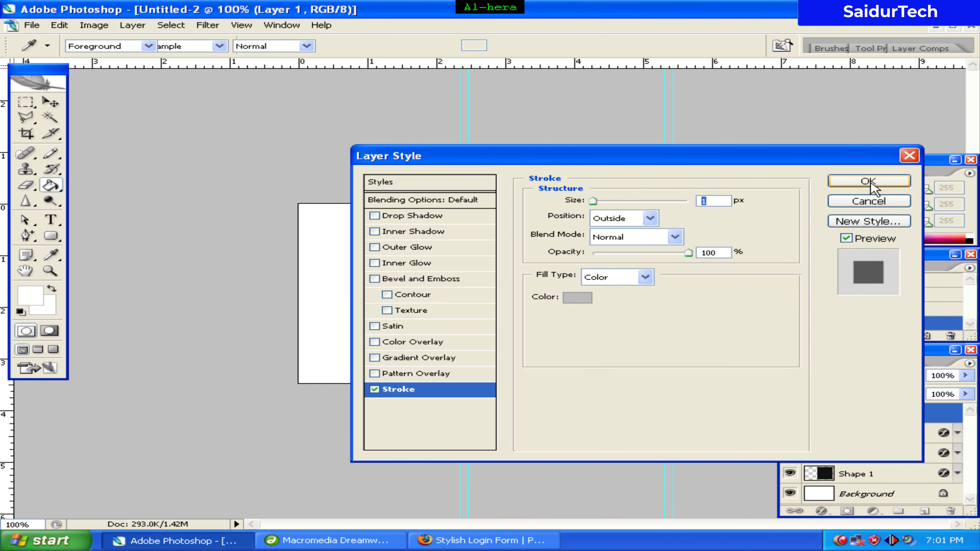
pyautogui.click(871, 183)
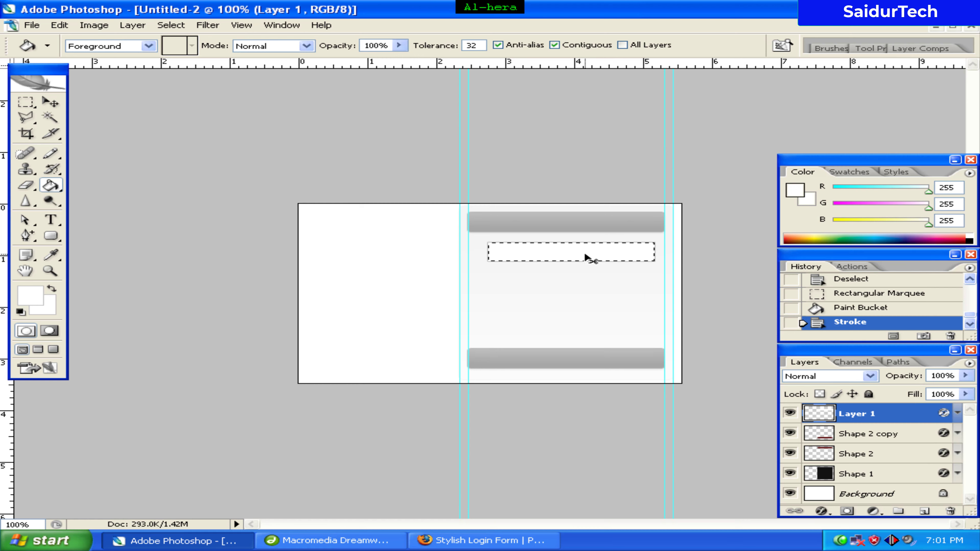
# - Deselect, duplicate the input box layer, and nudge the copy down below the first
pyautogui.hotkey('ctrl', 'd')
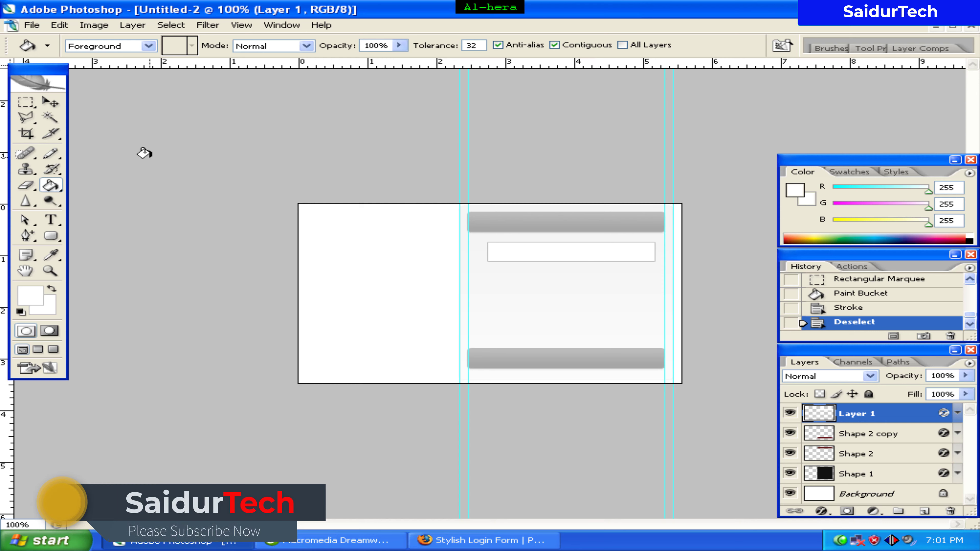
pyautogui.click(60, 108)
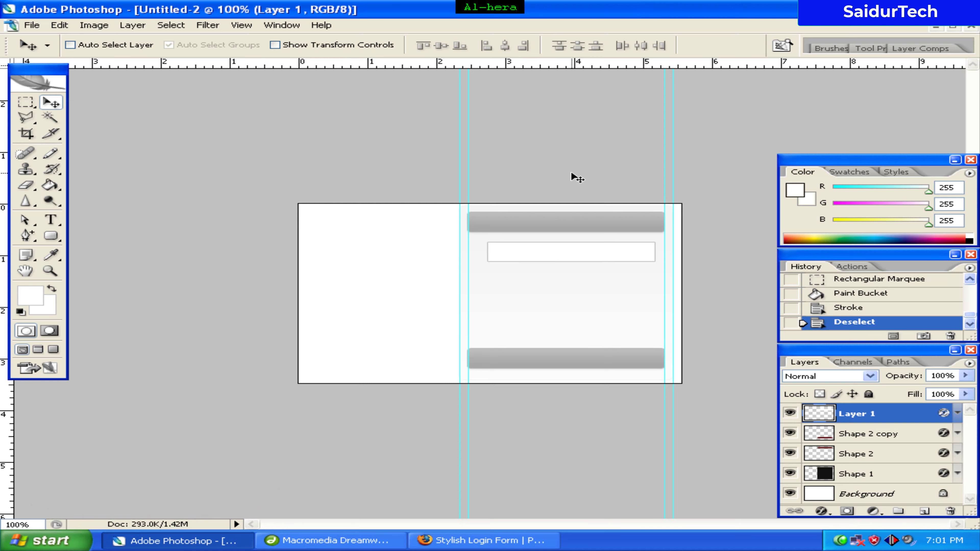
pyautogui.hotkey('ctrl', 'j')
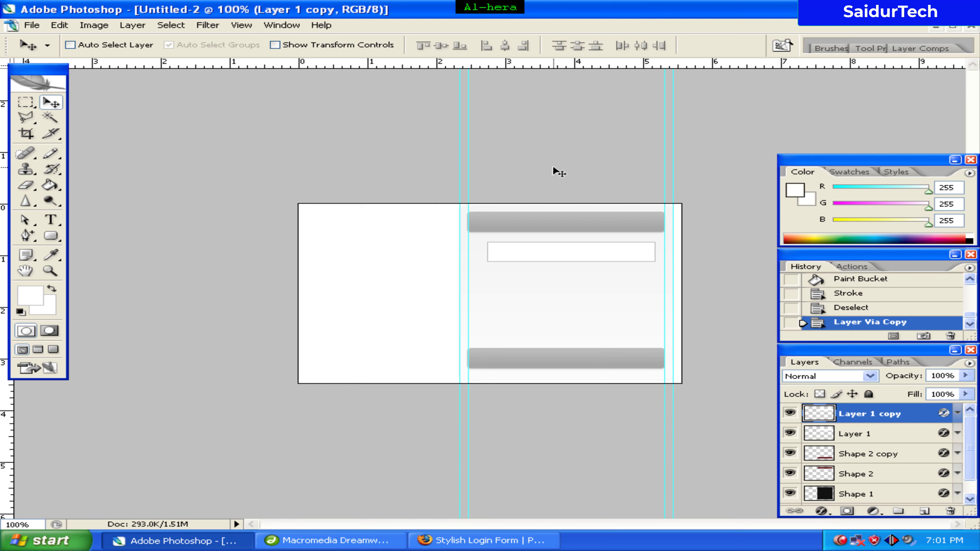
pyautogui.hotkey('shift', 'Down')
pyautogui.hotkey('shift', 'Down')
pyautogui.hotkey('shift', 'Down')
pyautogui.hotkey('shift', 'Down')
pyautogui.hotkey('shift', 'Down')
pyautogui.hotkey('shift', 'Down')
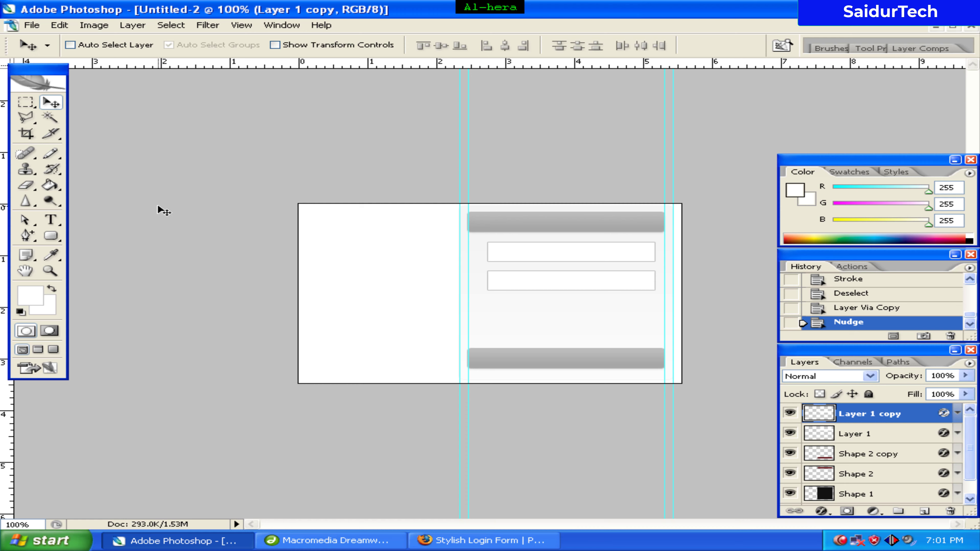
# - Pick the Type tool with Microsoft Sans Serif at 14 pt
pyautogui.click(52, 221)
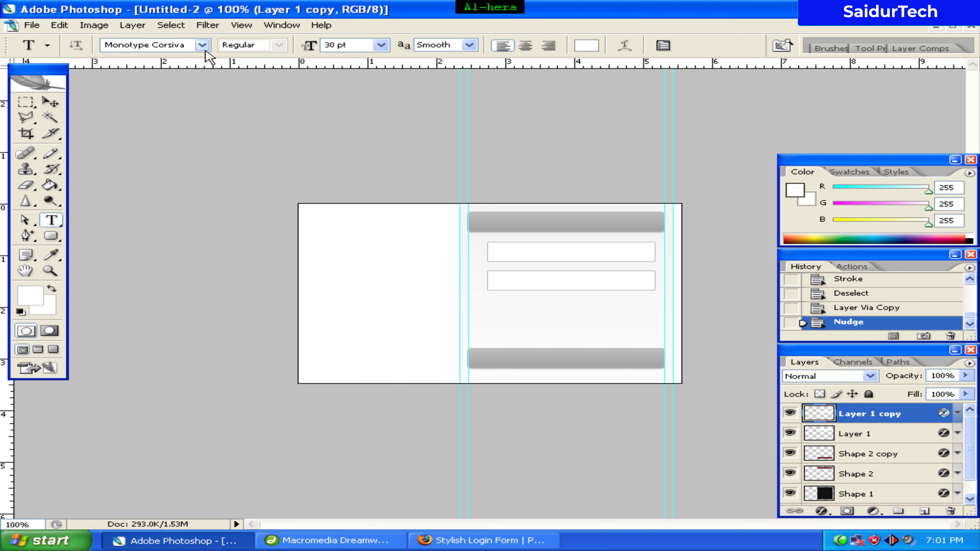
pyautogui.click(202, 45)
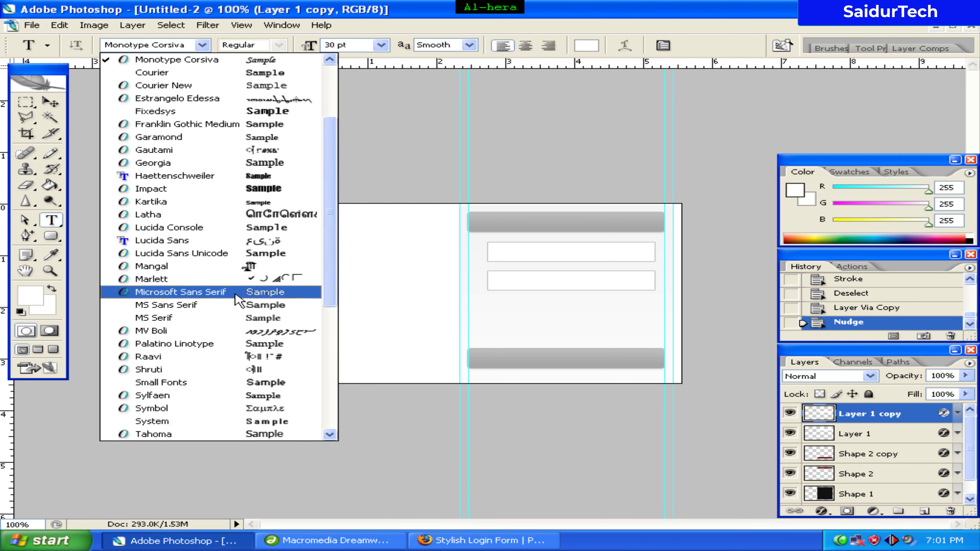
pyautogui.click(182, 293)
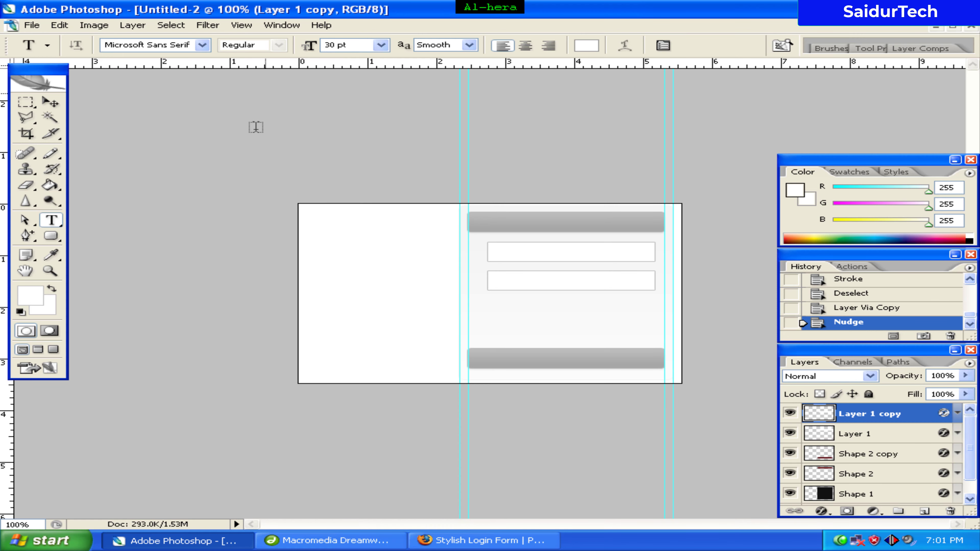
pyautogui.click(381, 45)
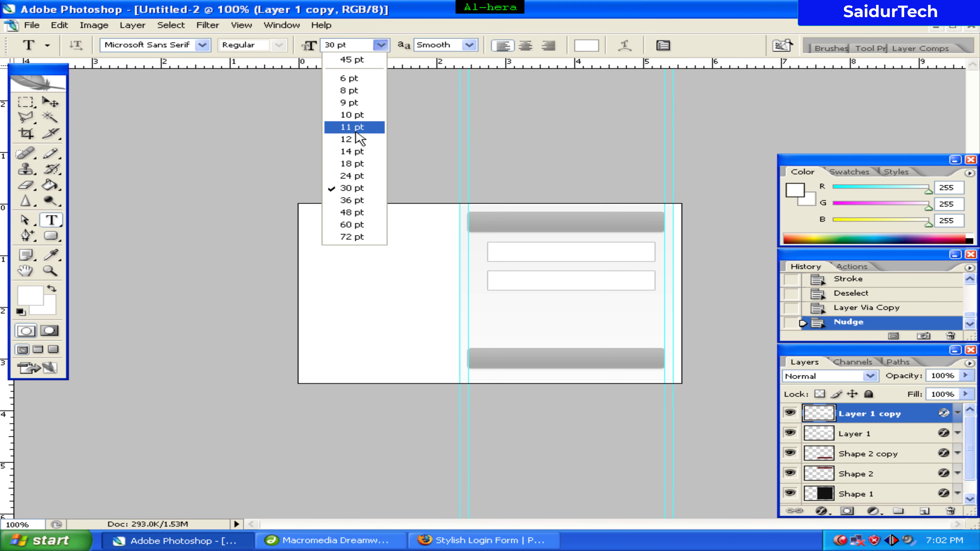
pyautogui.click(351, 152)
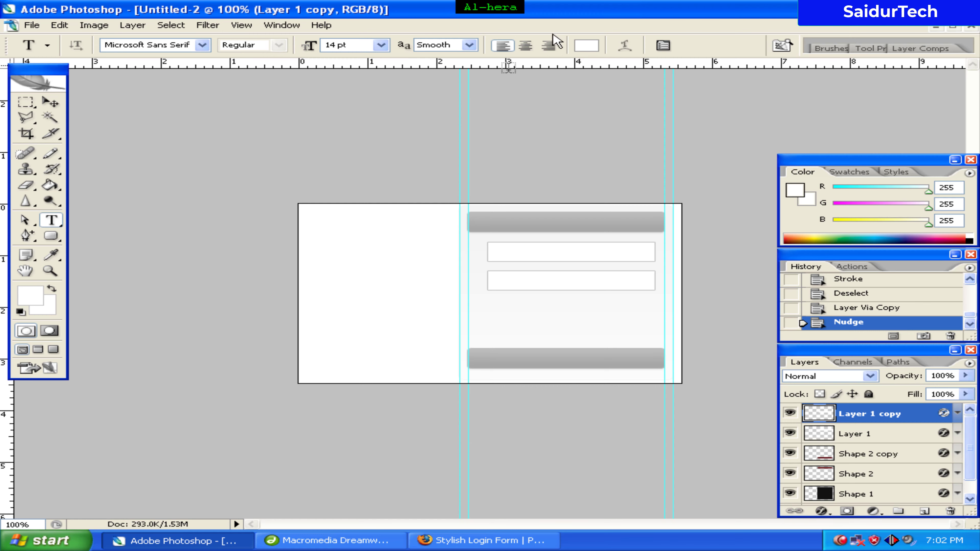
# - Set the text colour to white ffffff and start the Login text in the header bar
pyautogui.click(586, 45)
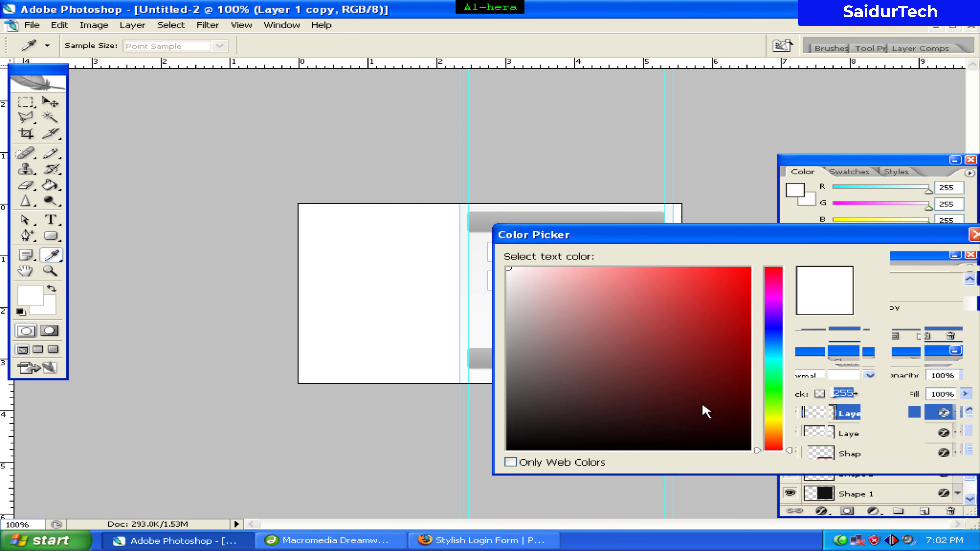
pyautogui.doubleClick(841, 451)
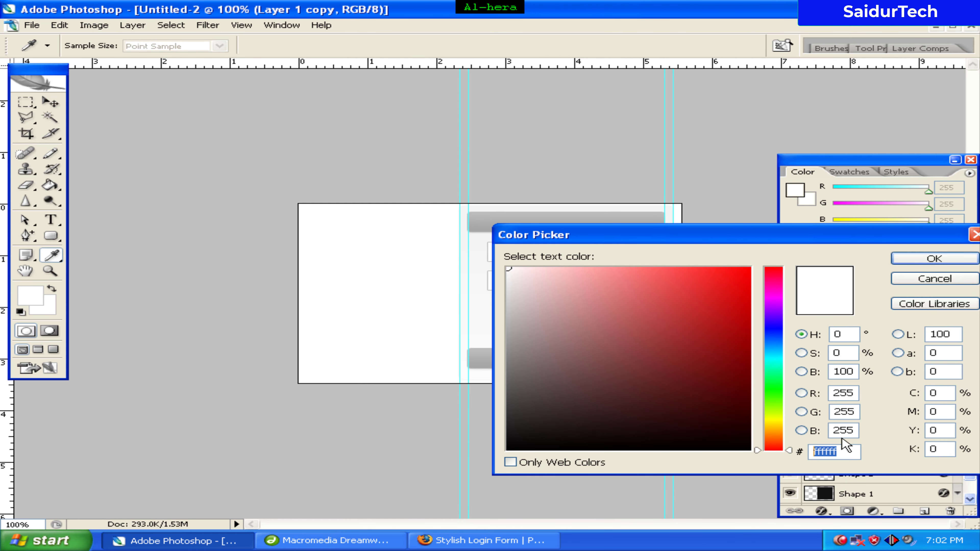
pyautogui.write('ffffff')
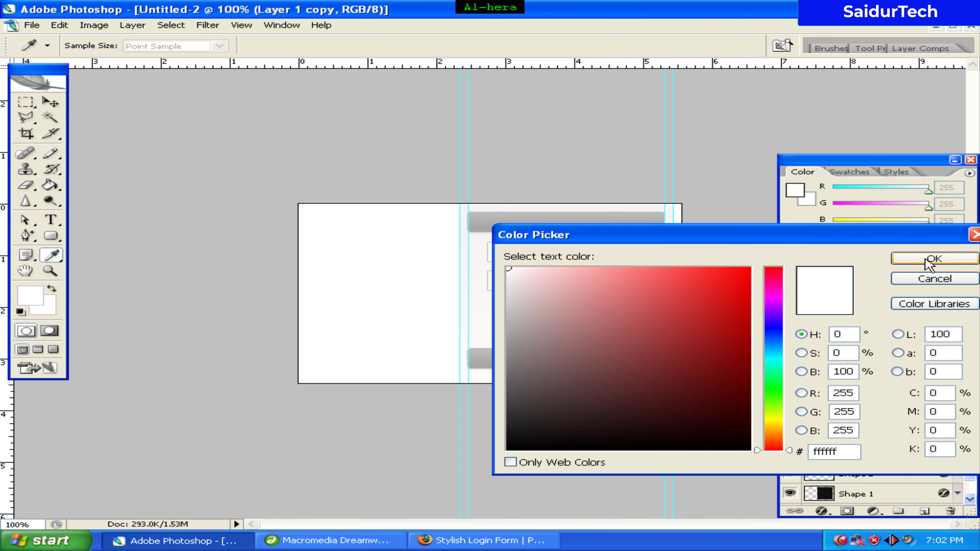
pyautogui.click(934, 259)
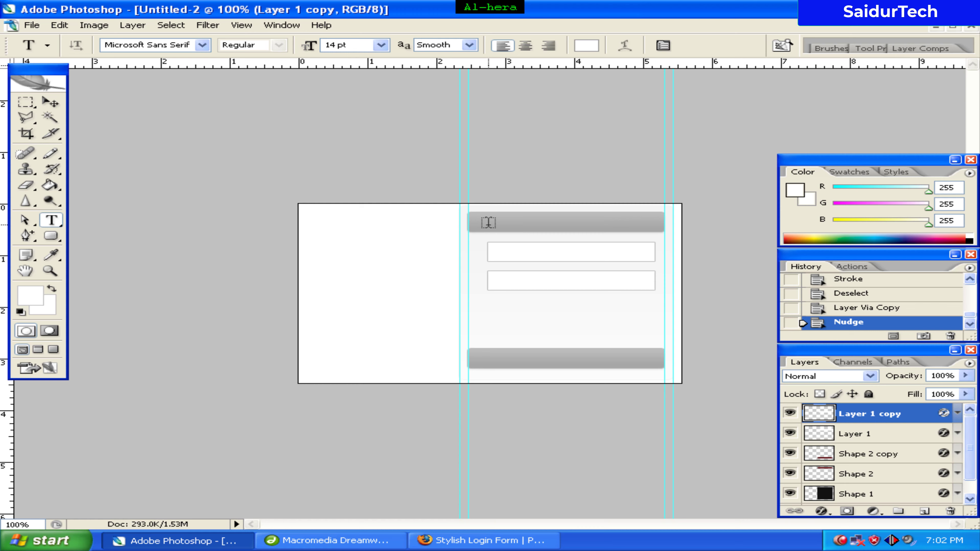
pyautogui.click(488, 223)
pyautogui.write('Login')
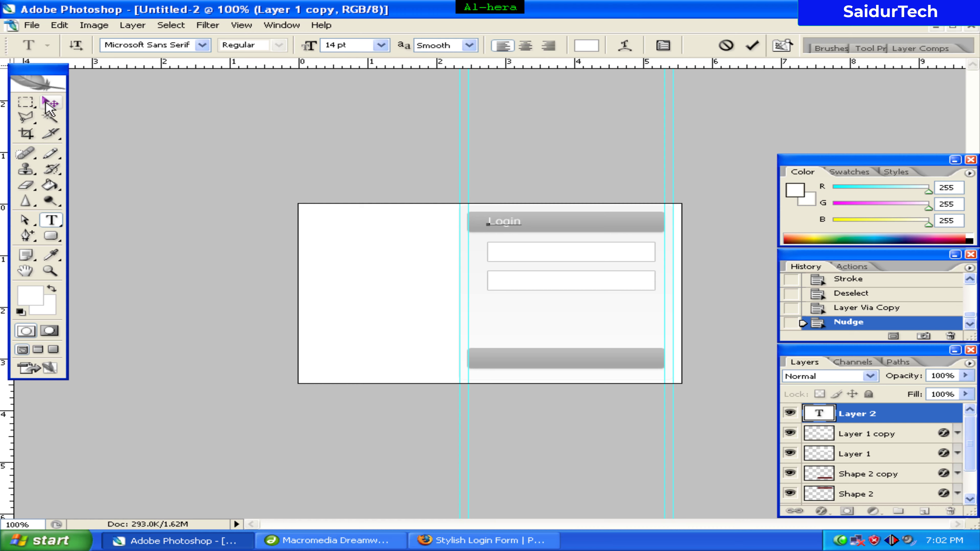
# - Copy the white Login heading onto the bottom grey bar and retype the copy as 'Sumit'
pyautogui.click(46, 104)
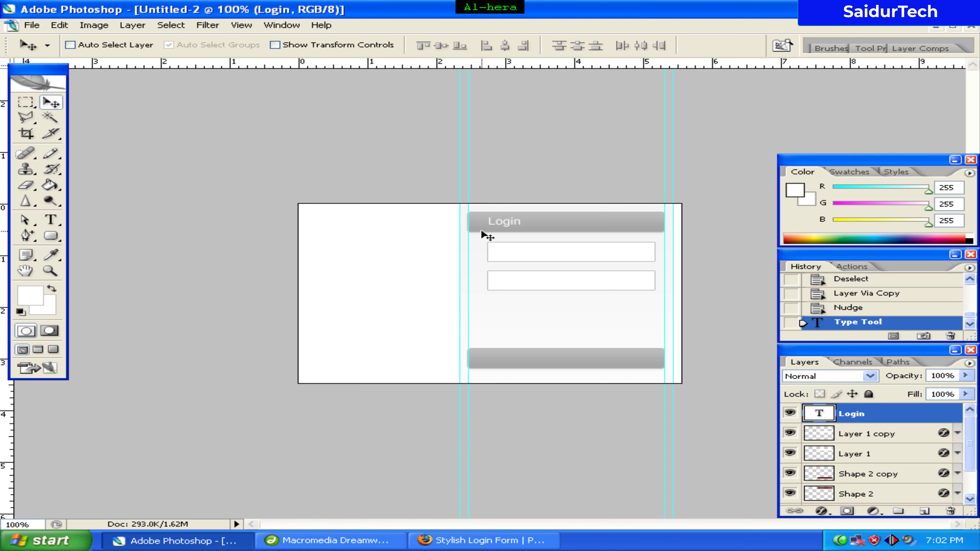
pyautogui.moveTo(485, 234)
pyautogui.mouseDown()
pyautogui.moveTo(509, 239)
pyautogui.moveTo(548, 360)
pyautogui.mouseUp()
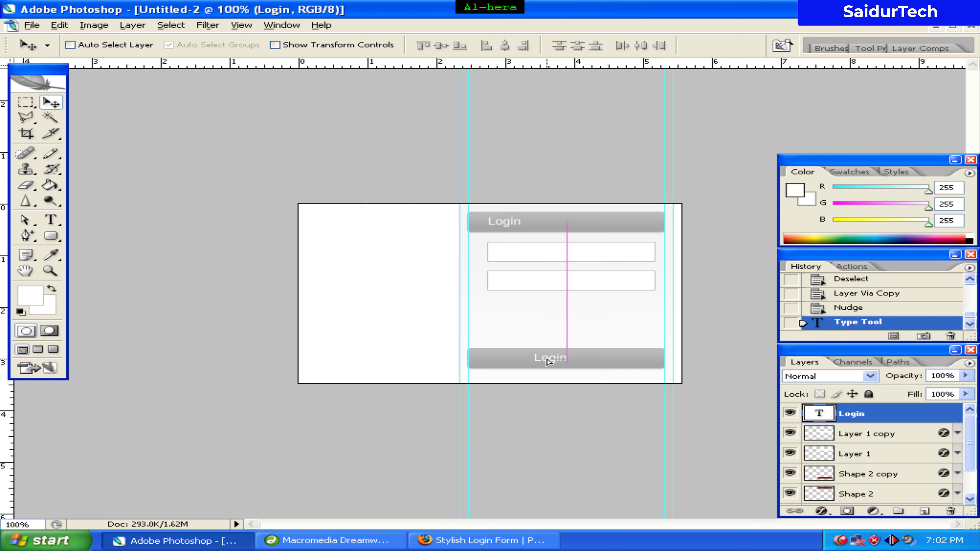
pyautogui.moveTo(548, 360); pyautogui.dragTo(563, 359)
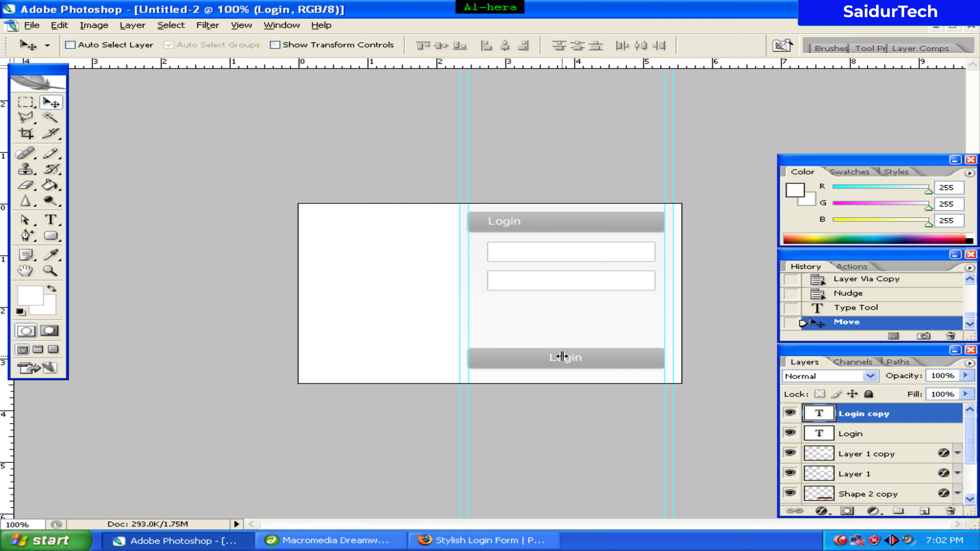
pyautogui.click(51, 219)
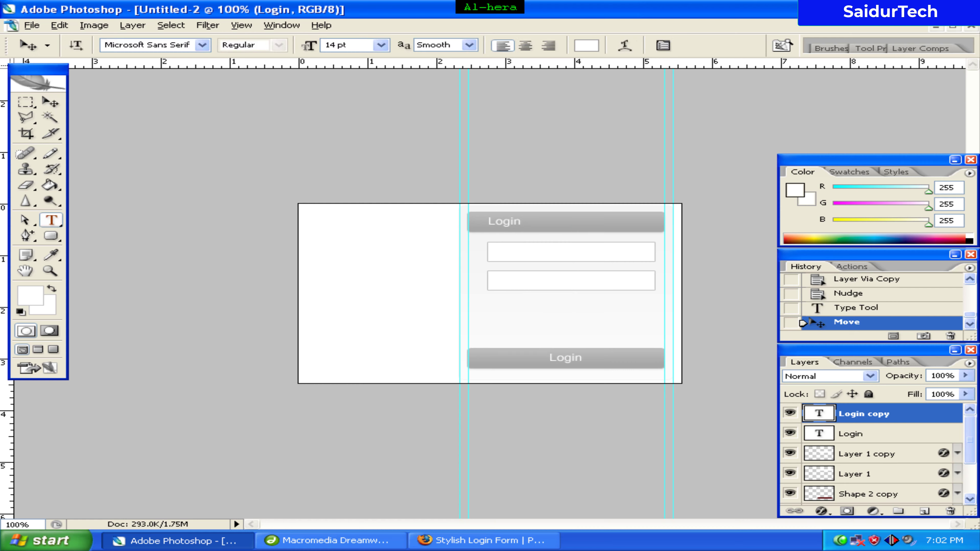
pyautogui.click(562, 359)
pyautogui.write('Sumit')
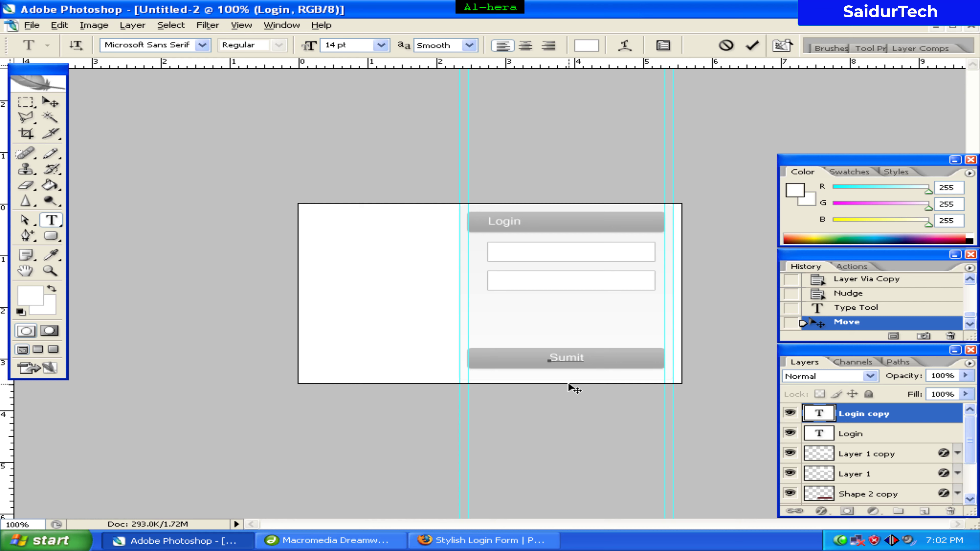
pyautogui.click(54, 105)
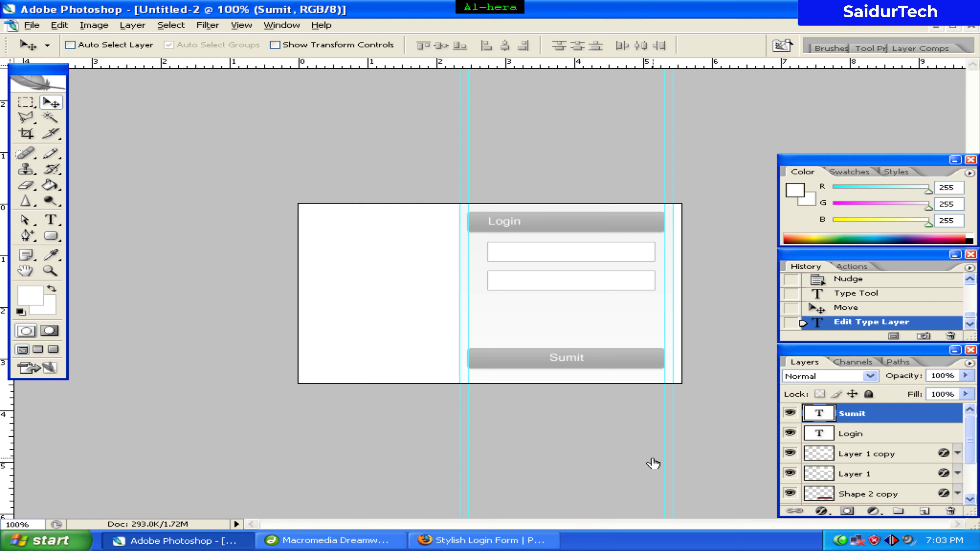
# - Add a new empty layer above Sumit, keeping Microsoft Sans Serif as the font
pyautogui.click(923, 511)
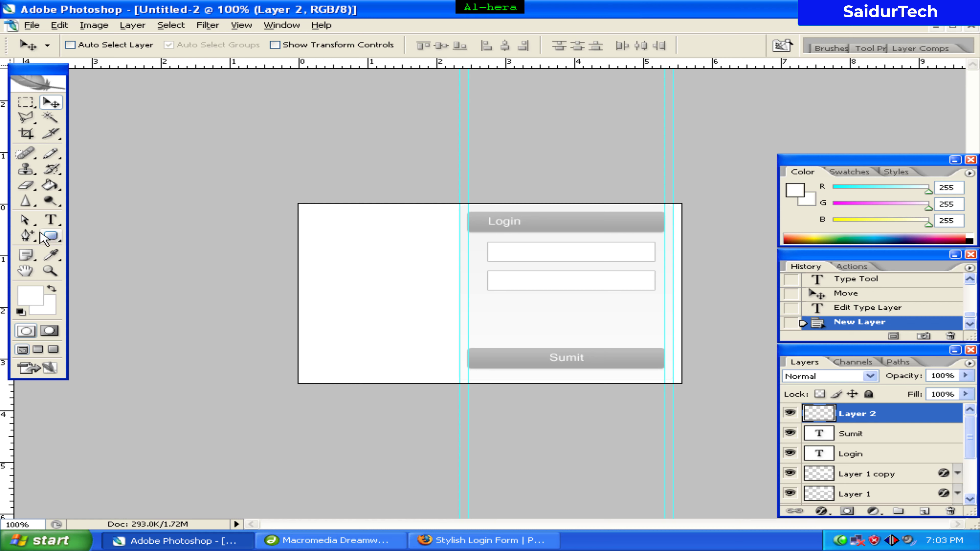
pyautogui.click(55, 224)
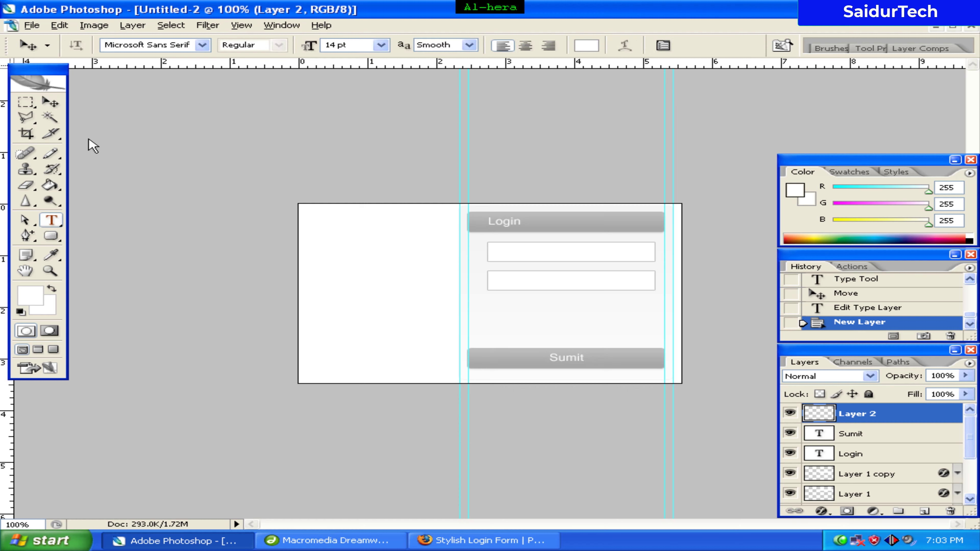
pyautogui.click(203, 46)
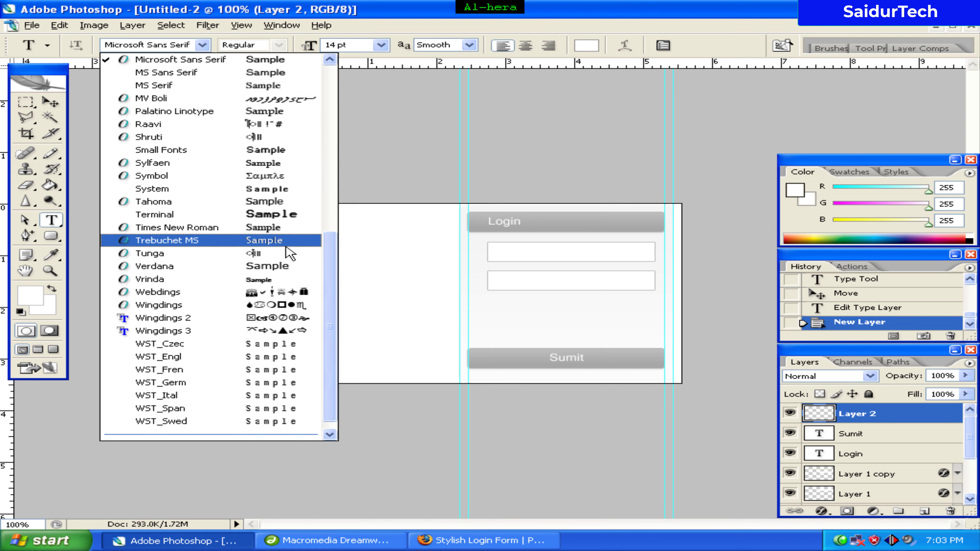
pyautogui.click(241, 62)
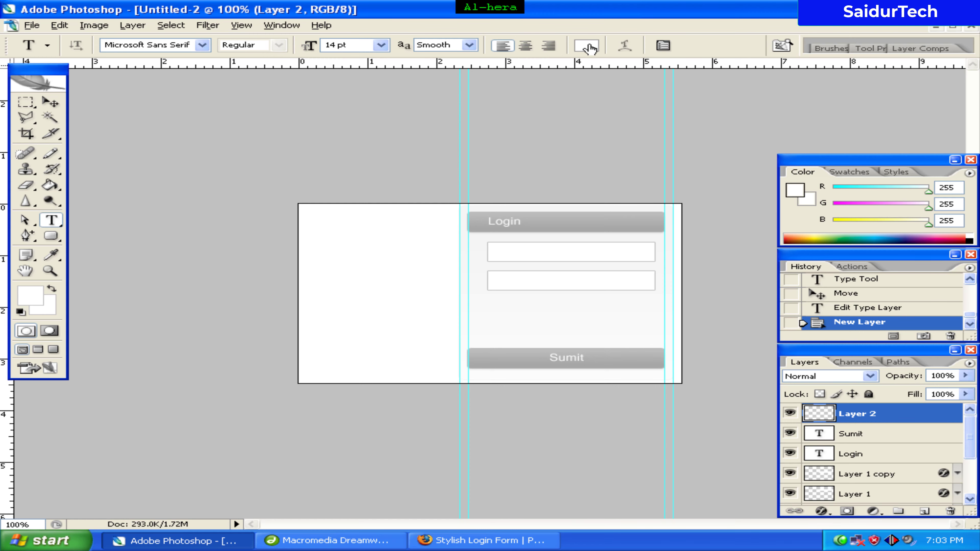
# - Set the text colour to mid grey 9d9d9d
pyautogui.click(586, 46)
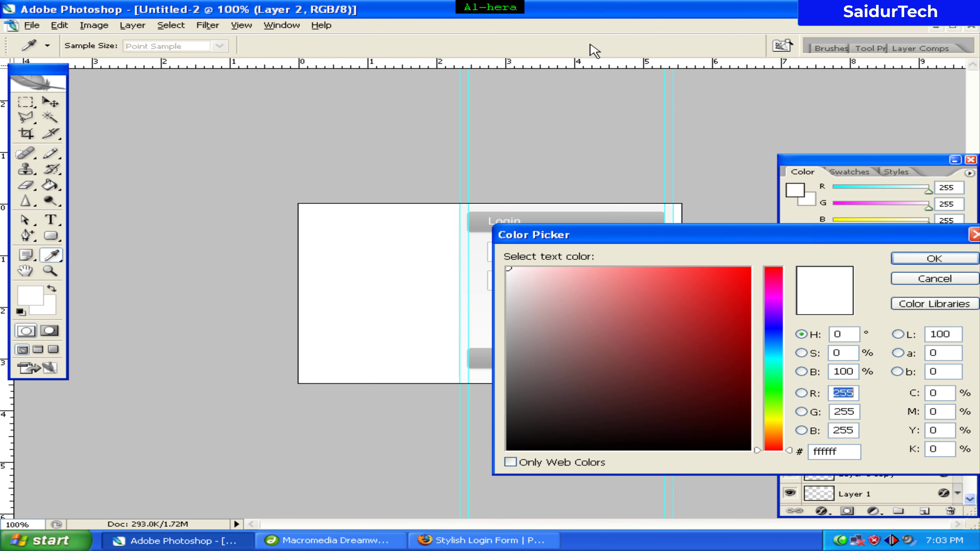
pyautogui.doubleClick(832, 451)
pyautogui.write('9')
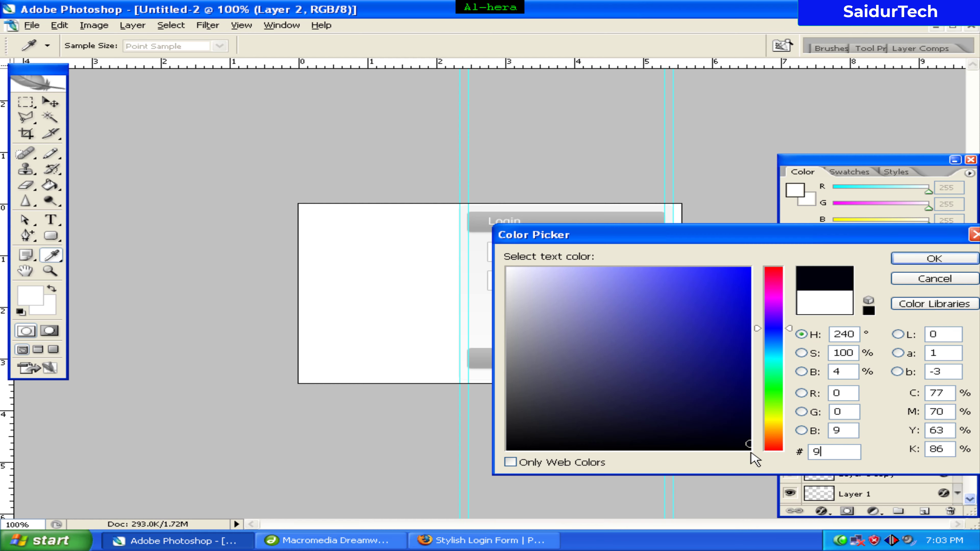
pyautogui.write('d9d9d')
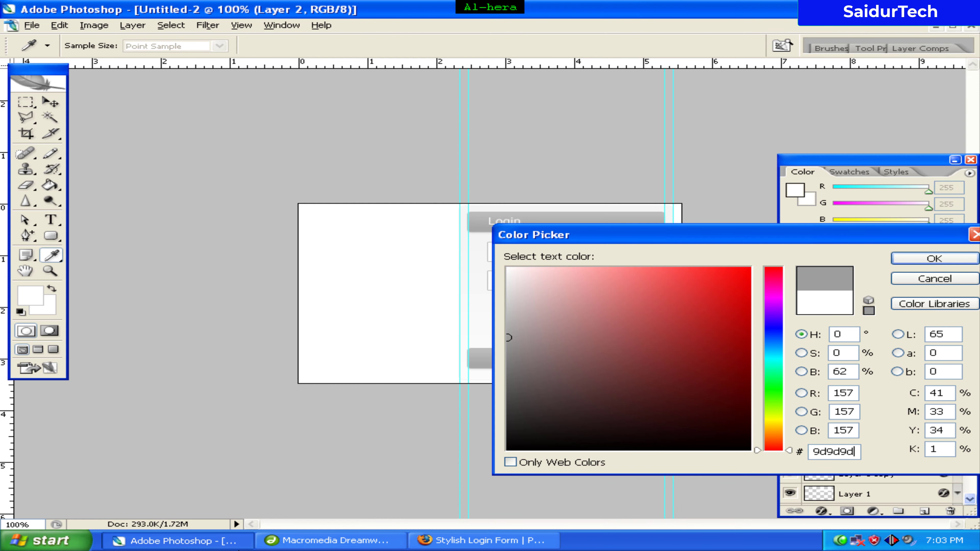
pyautogui.click(936, 260)
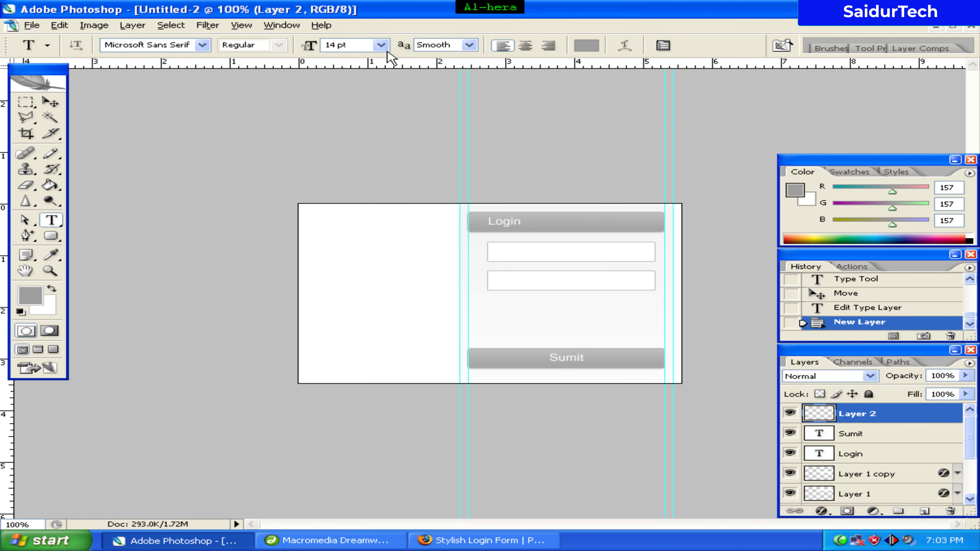
# - Add 12 pt 'User name' placeholder text in the first field and copy it into the second field
pyautogui.click(380, 44)
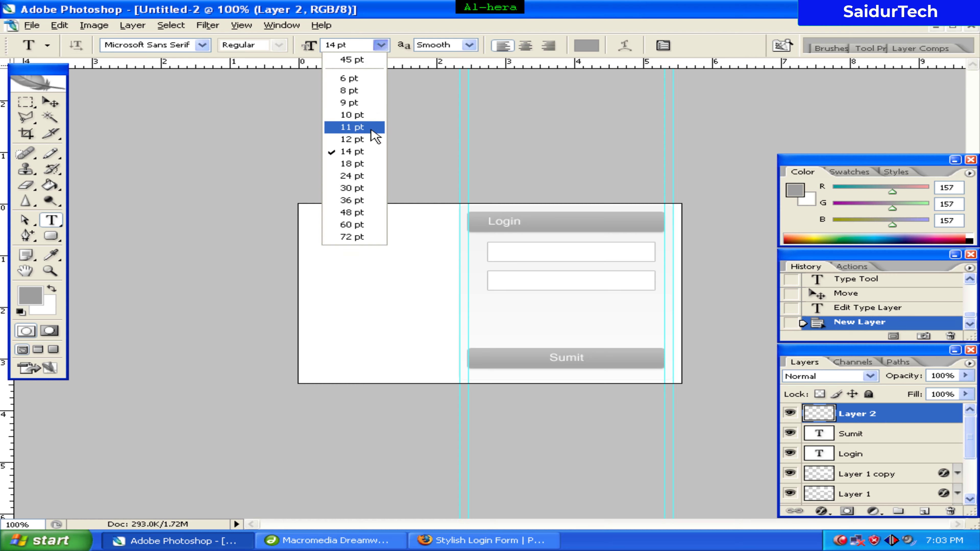
pyautogui.click(374, 140)
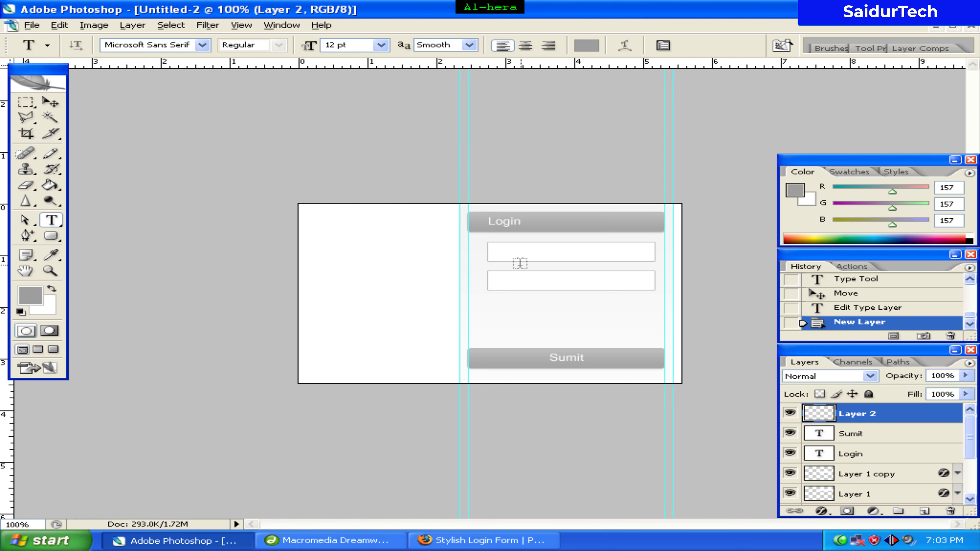
pyautogui.click(509, 255)
pyautogui.write('User')
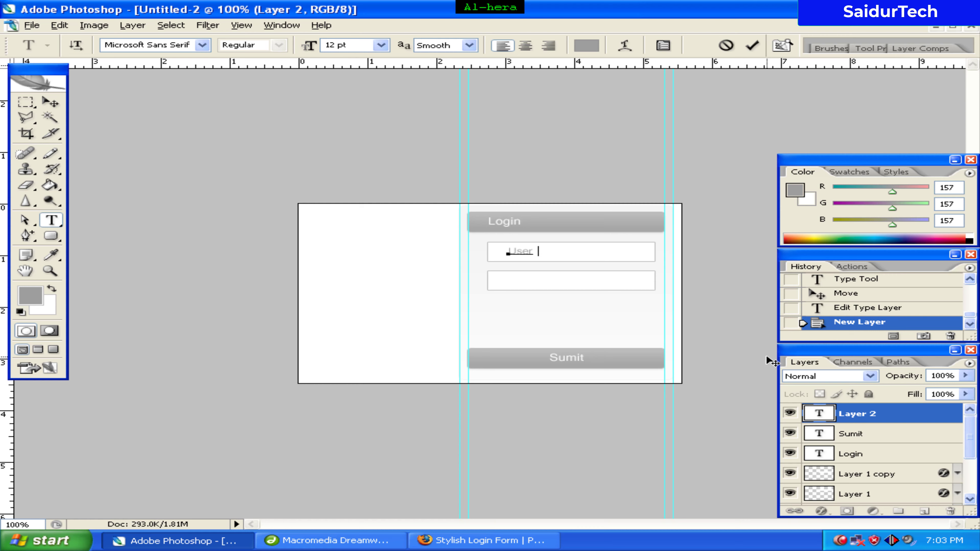
pyautogui.write('N')
pyautogui.press('BackSpace')
pyautogui.press('BackSpace')
pyautogui.press('BackSpace')
pyautogui.click(48, 101)
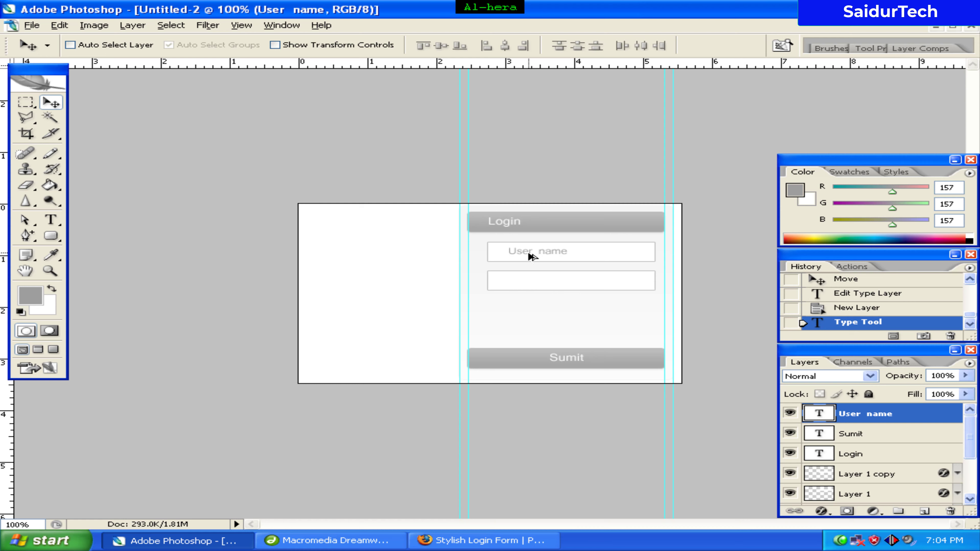
pyautogui.moveTo(532, 263); pyautogui.dragTo(529, 284)
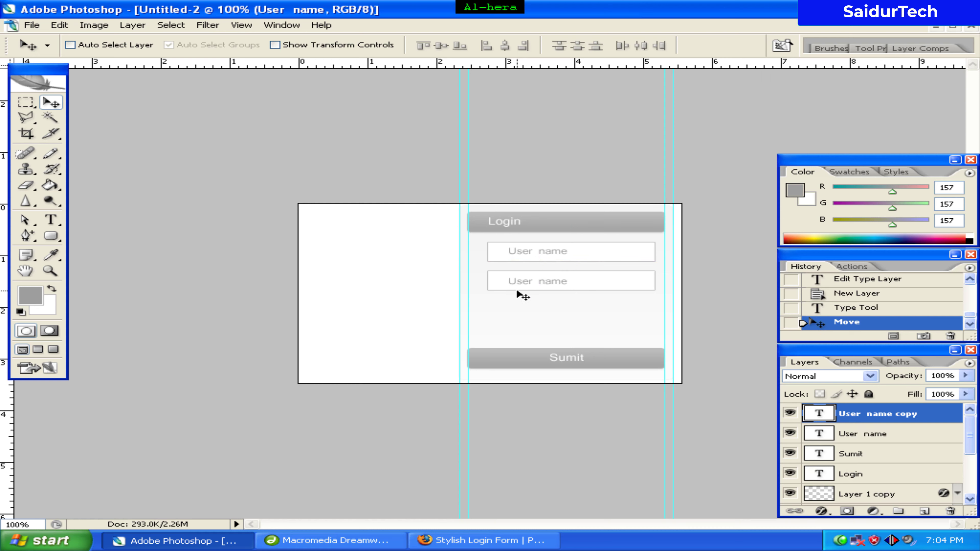
# - Retype the copied placeholder in the second field as 'Password'
pyautogui.click(51, 221)
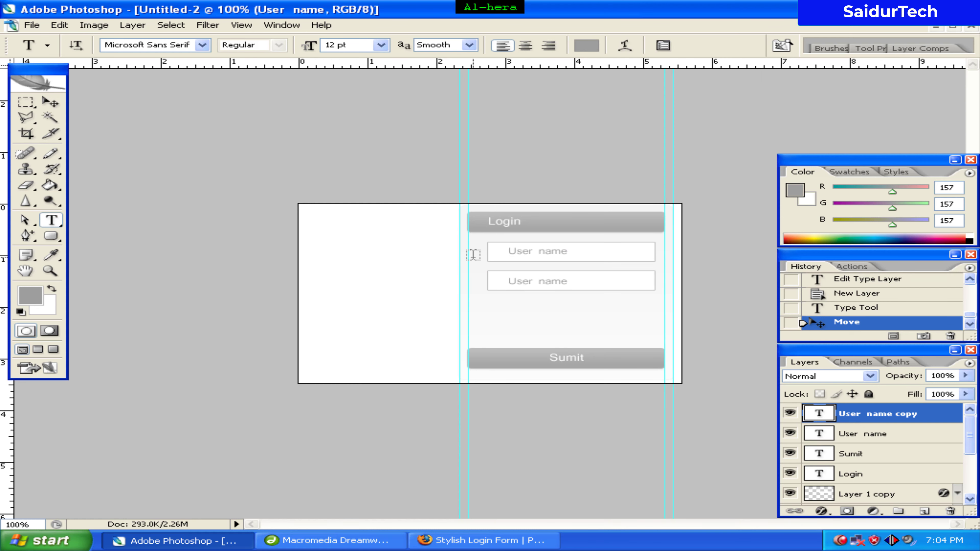
pyautogui.click(527, 279)
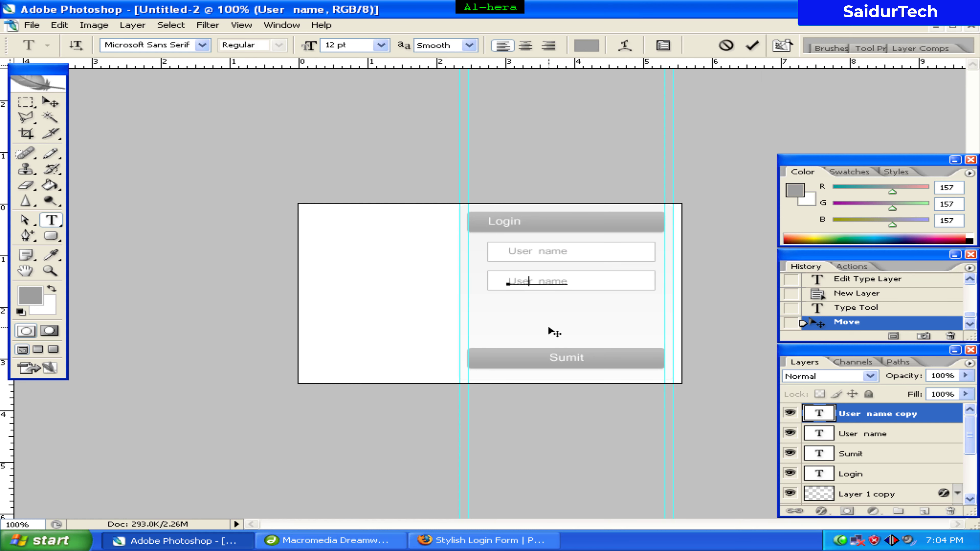
pyautogui.press('Delete')
pyautogui.press('Delete')
pyautogui.press('BackSpace')
pyautogui.press('BackSpace')
pyautogui.press('BackSpace')
pyautogui.write('assword')
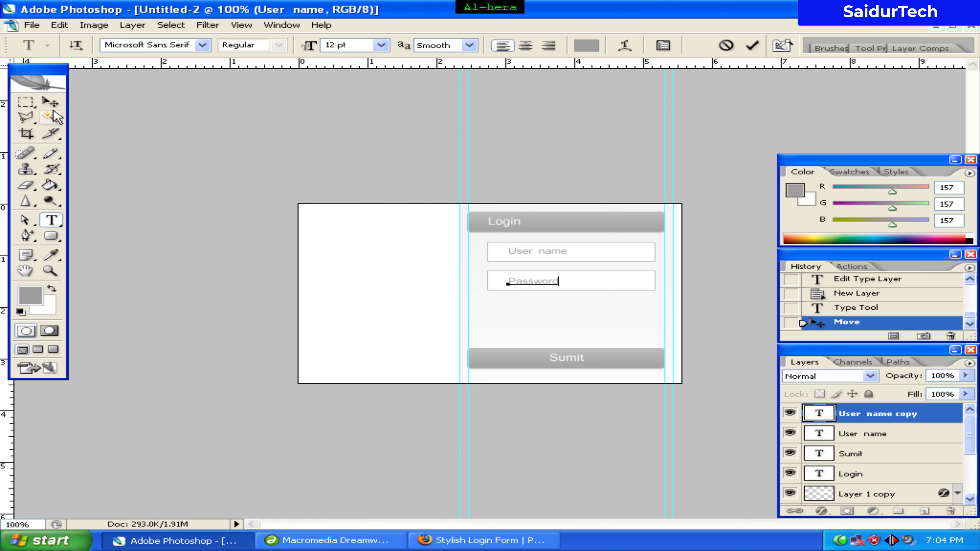
pyautogui.click(51, 102)
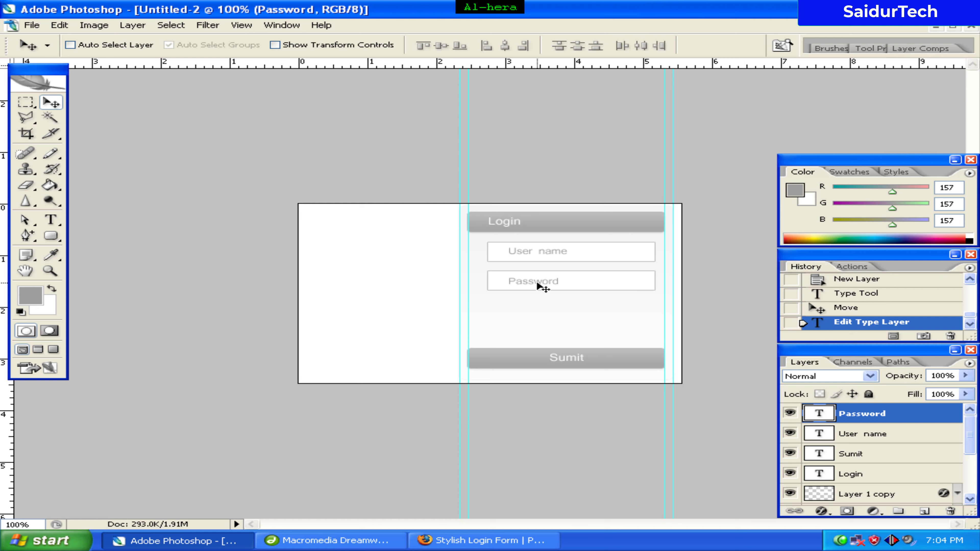
# - Duplicate the Password text and nudge the copy below the input fields
pyautogui.hotkey('ctrl', 'j')
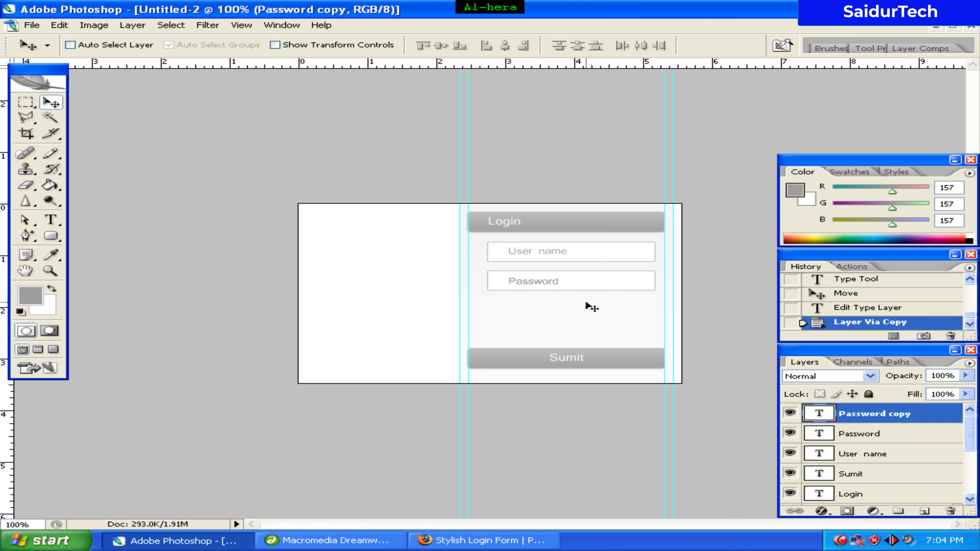
pyautogui.press('Down')
pyautogui.press('Down')
pyautogui.press('Down')
pyautogui.press('Down')
pyautogui.press('Down')
pyautogui.press('Down')
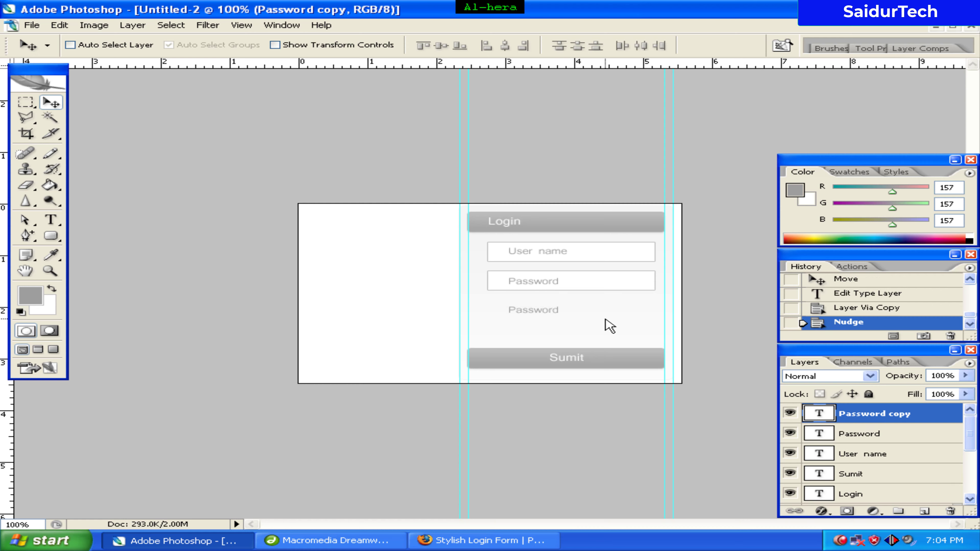
pyautogui.press('Down')
pyautogui.press('Down')
pyautogui.press('Down')
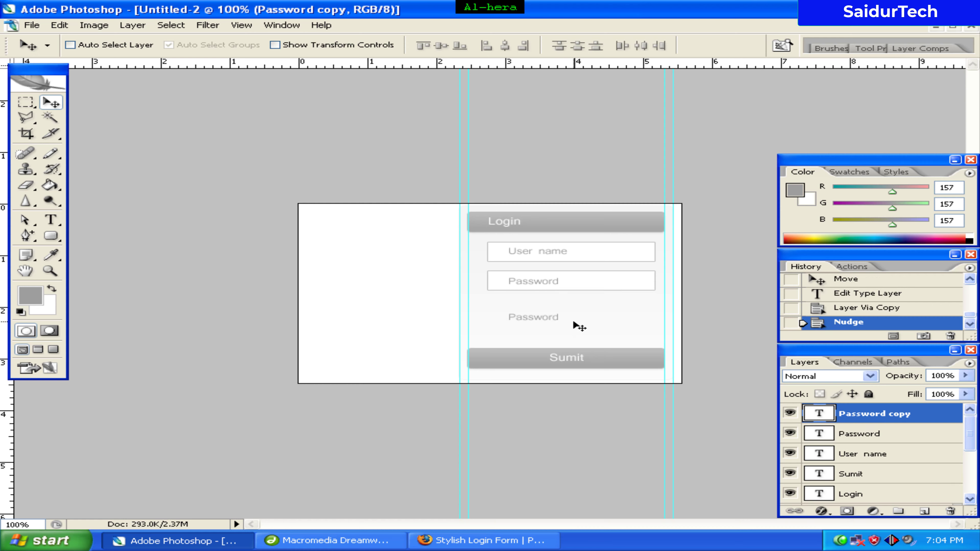
# - Retype the copied line as 'Forgotten password?'
pyautogui.click(50, 220)
pyautogui.click(534, 318)
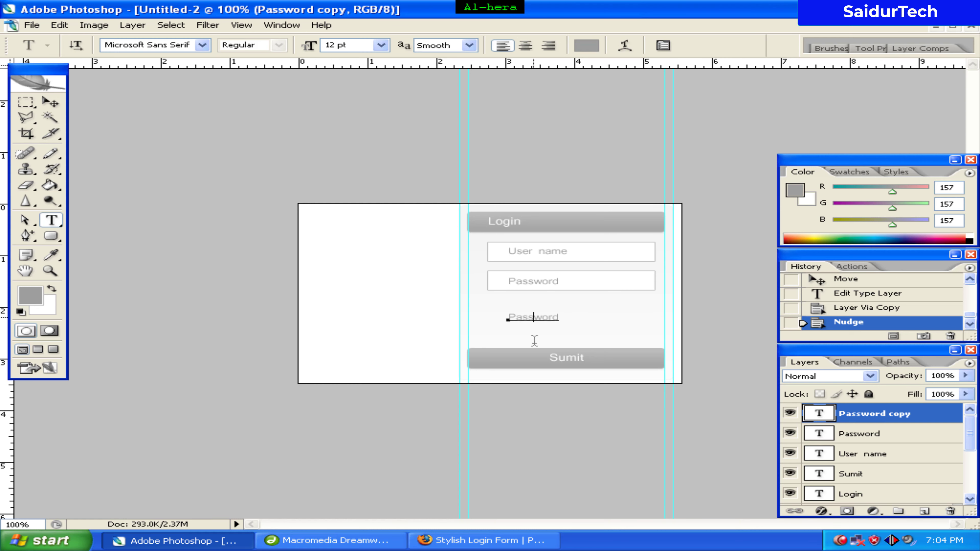
pyautogui.press('Delete')
pyautogui.press('Delete')
pyautogui.press('Delete')
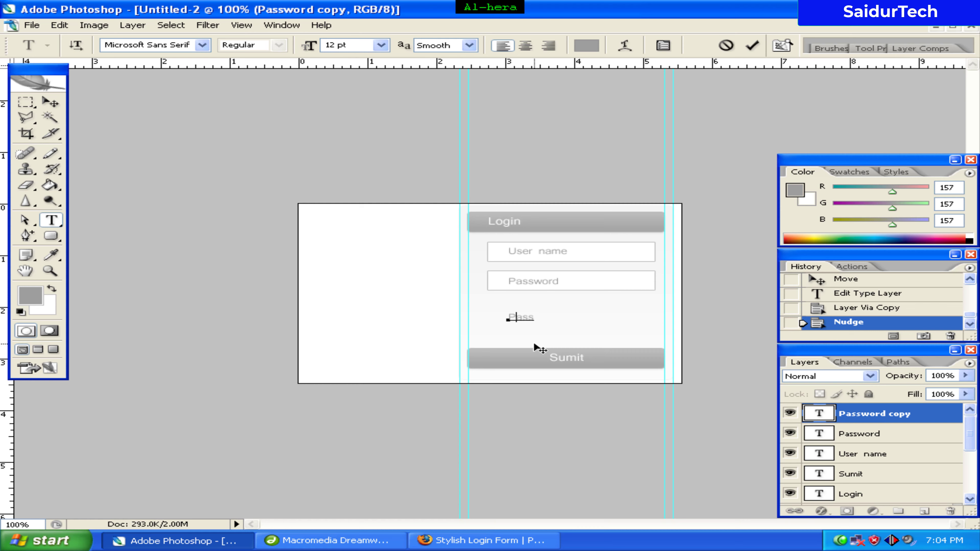
pyautogui.hotkey('ctrl', 'a')
pyautogui.press('BackSpace')
pyautogui.write('Forgotten')
pyautogui.write(' passw')
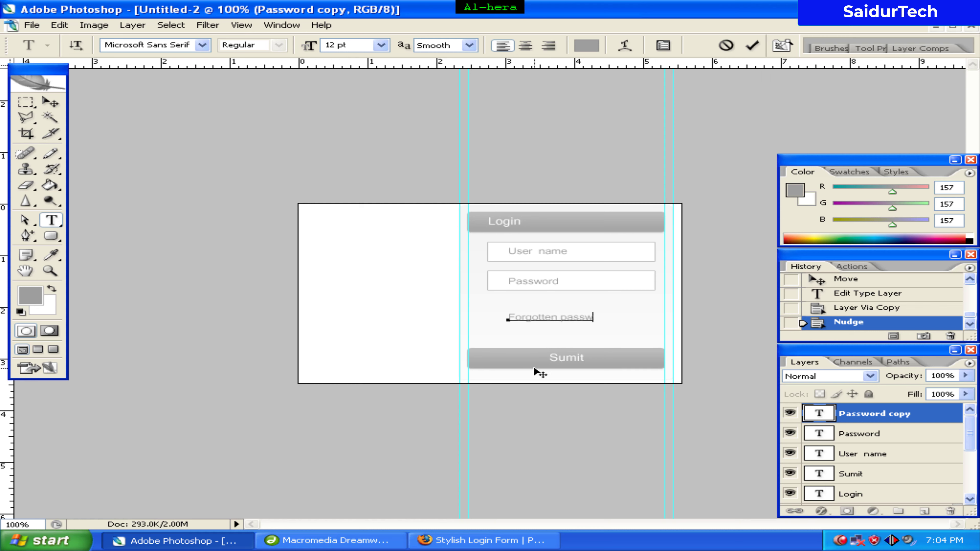
pyautogui.write('ord')
pyautogui.write('?')
pyautogui.click(52, 103)
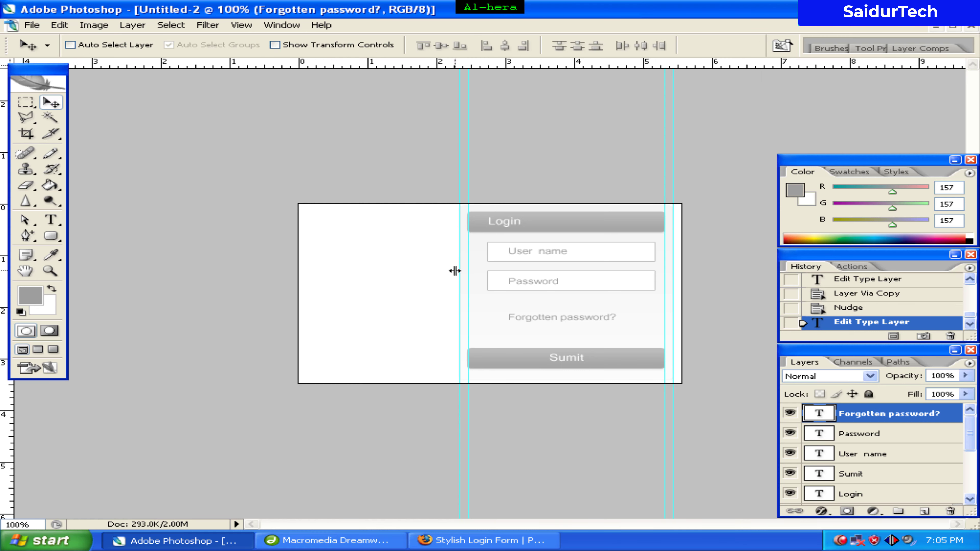
# - Duplicate the 'Forgotten password?' line and nudge the copy just beneath it
pyautogui.hotkey('ctrl', 'j')
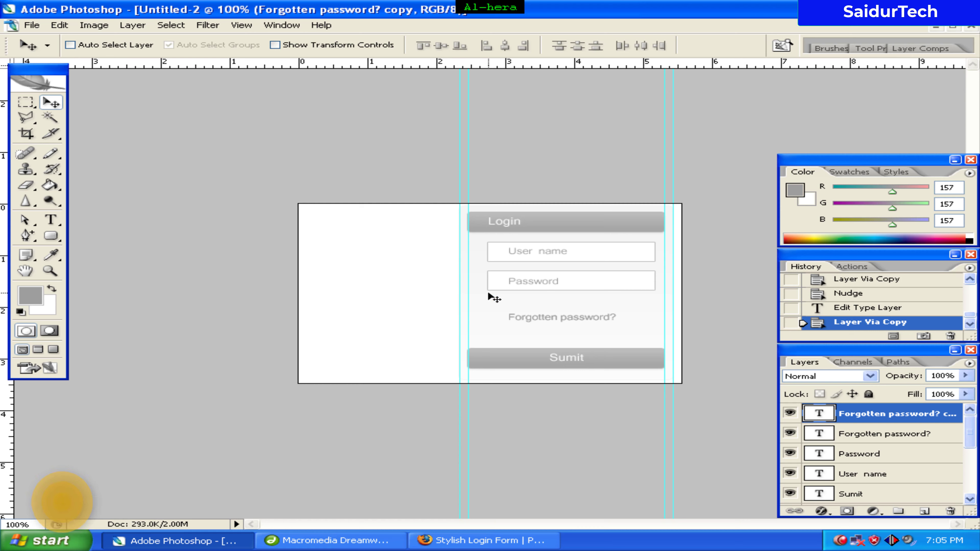
pyautogui.press('Down')
pyautogui.press('Down')
pyautogui.press('Down')
pyautogui.press('Down')
pyautogui.press('Down')
pyautogui.press('Down')
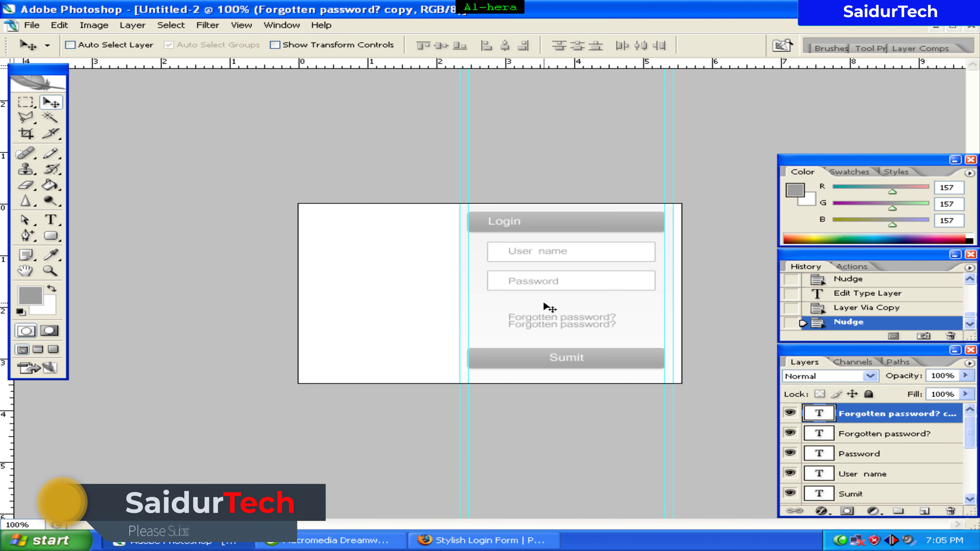
pyautogui.press('Down')
pyautogui.press('Down')
pyautogui.press('Down')
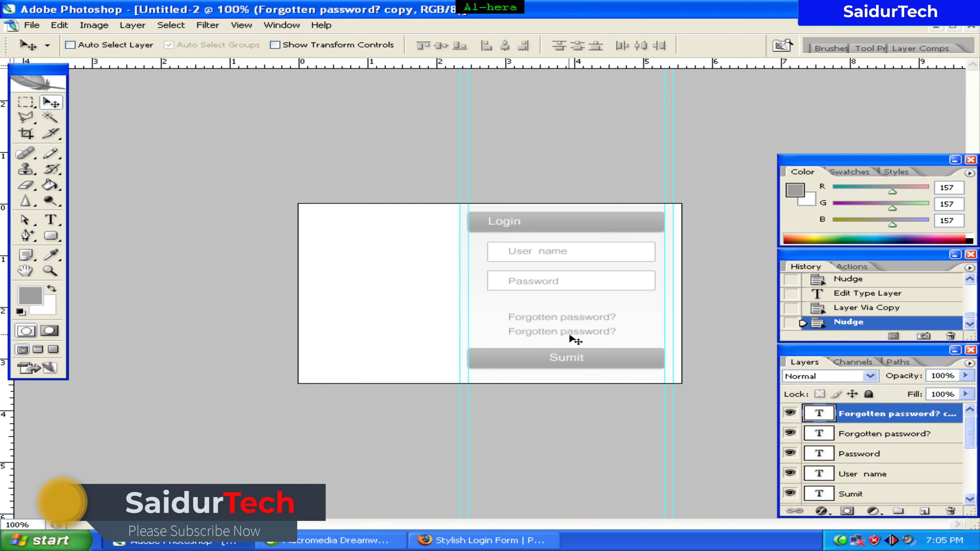
pyautogui.press('Up')
pyautogui.press('Up')
pyautogui.press('Up')
pyautogui.press('Up')
pyautogui.press('Up')
pyautogui.press('Up')
pyautogui.press('Up')
pyautogui.press('Up')
pyautogui.press('Up')
pyautogui.press('Down')
pyautogui.press('Down')
pyautogui.press('Down')
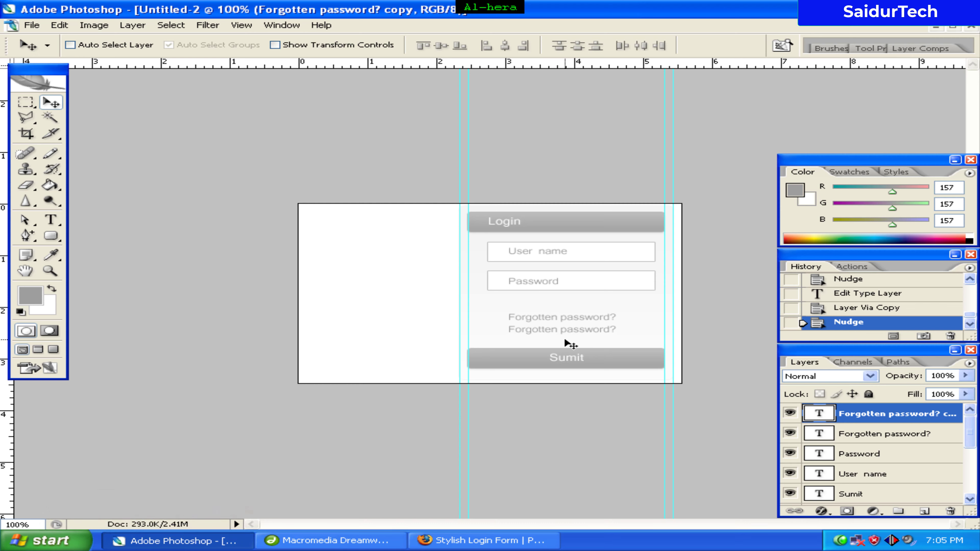
# - Retype the copy as 'Register' and add a new empty layer on top
pyautogui.click(51, 222)
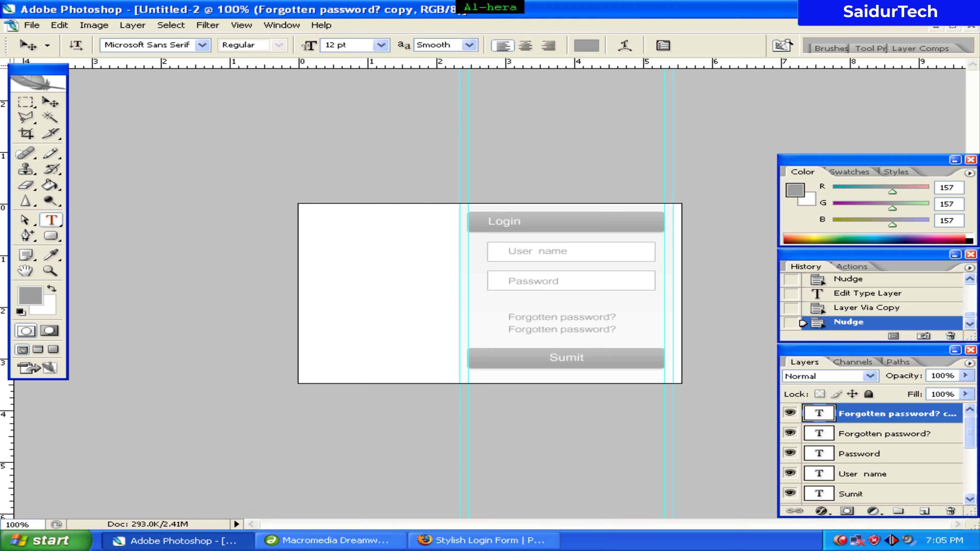
pyautogui.click(551, 329)
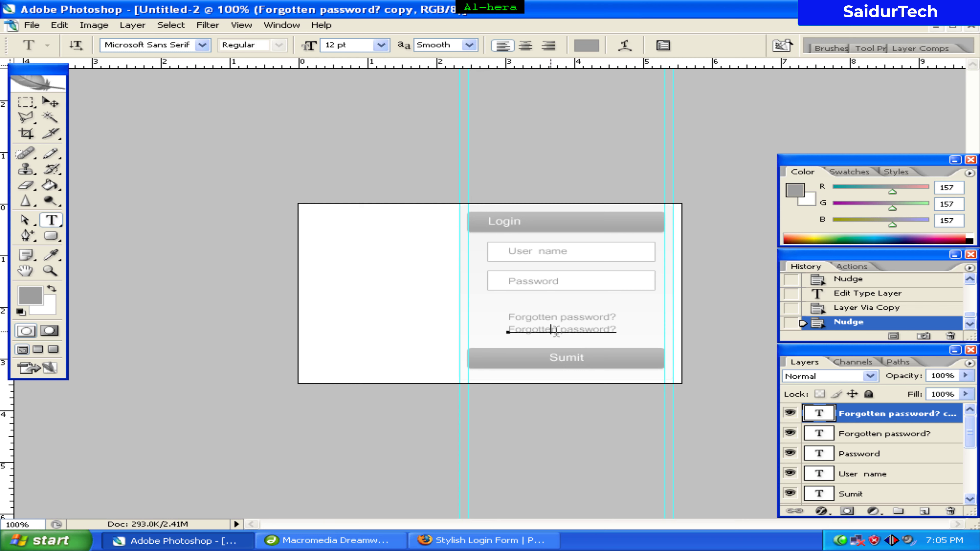
pyautogui.click(551, 329)
pyautogui.press('BackSpace')
pyautogui.press('Delete')
pyautogui.press('Delete')
pyautogui.press('Delete')
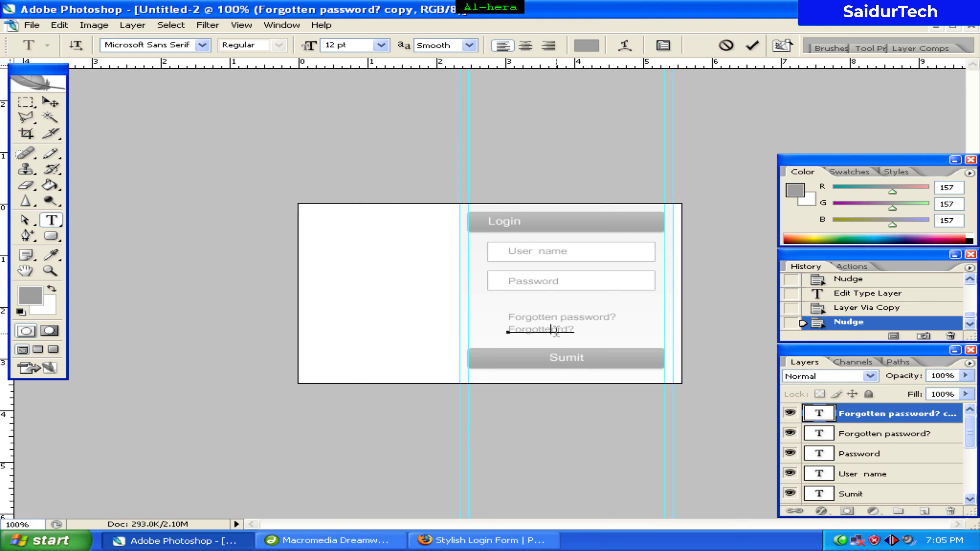
pyautogui.press('Delete')
pyautogui.press('Delete')
pyautogui.press('BackSpace')
pyautogui.press('BackSpace')
pyautogui.press('BackSpace')
pyautogui.write('Register')
pyautogui.click(51, 104)
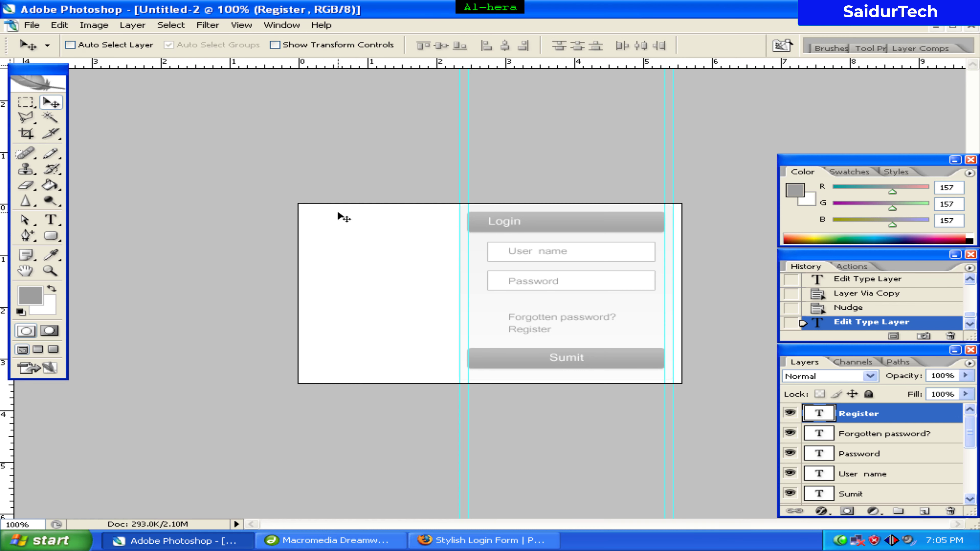
pyautogui.click(925, 512)
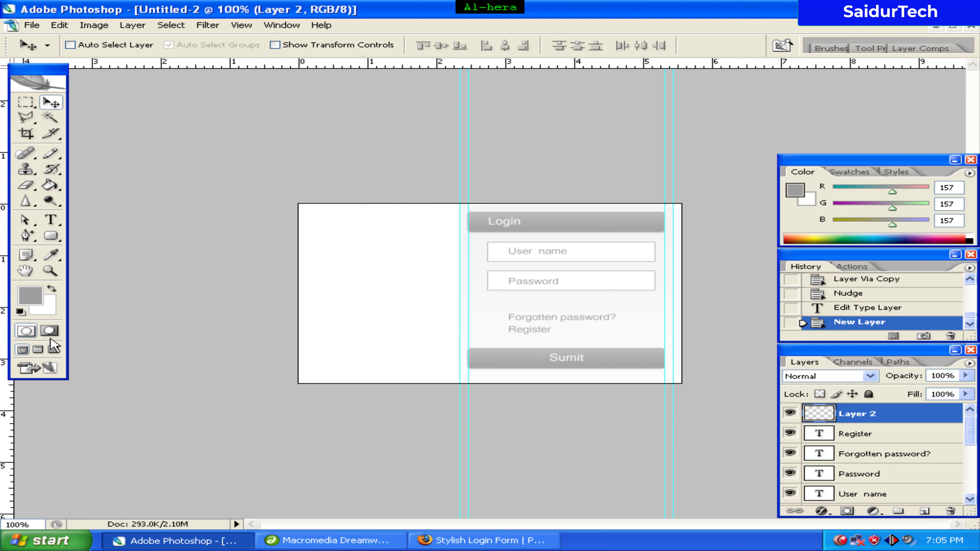
# - Choose Monotype Corsiva at 36 pt for the Type tool
pyautogui.click(46, 223)
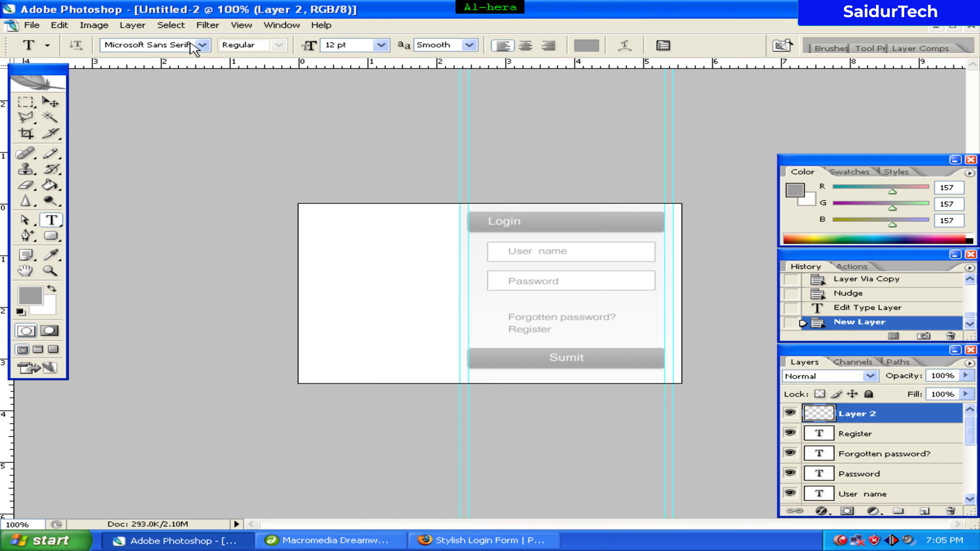
pyautogui.click(202, 45)
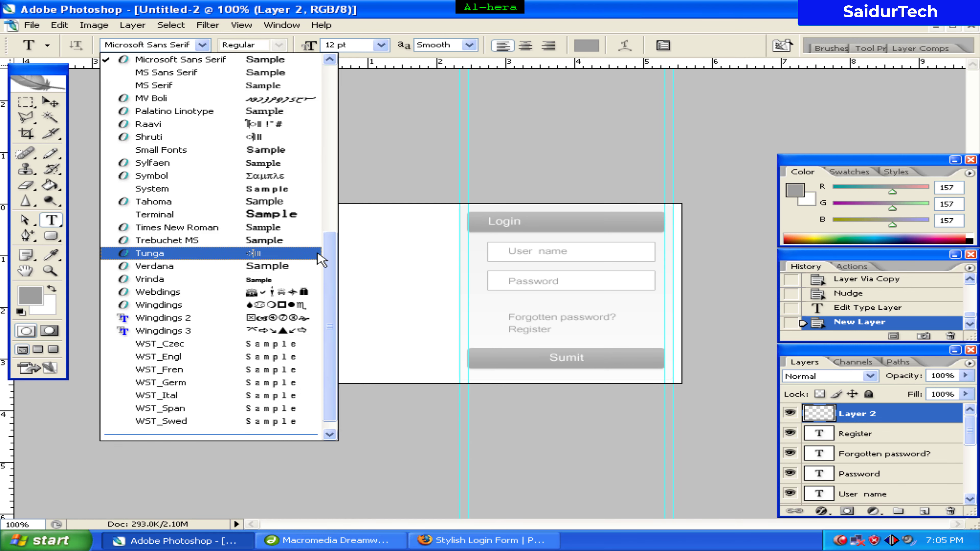
pyautogui.moveTo(331, 263); pyautogui.dragTo(330, 129)
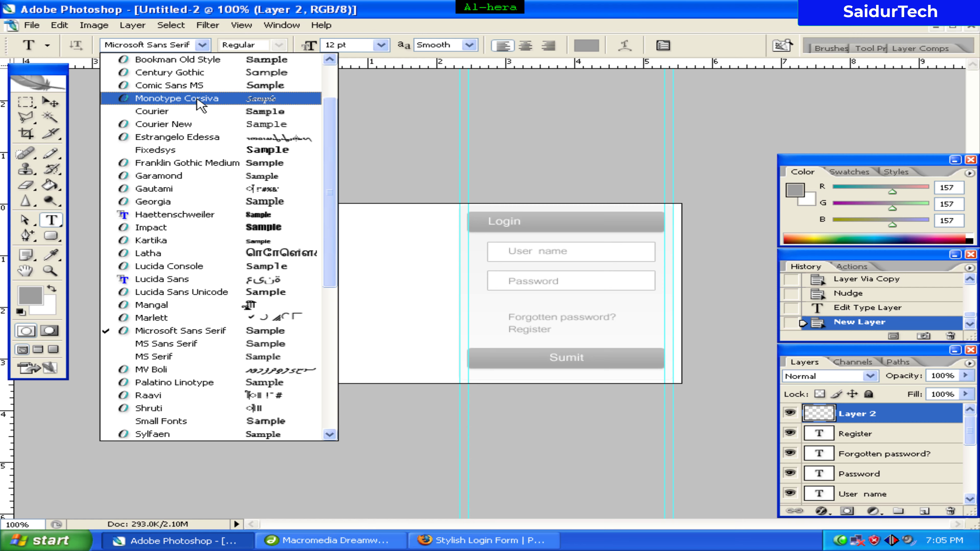
pyautogui.click(178, 101)
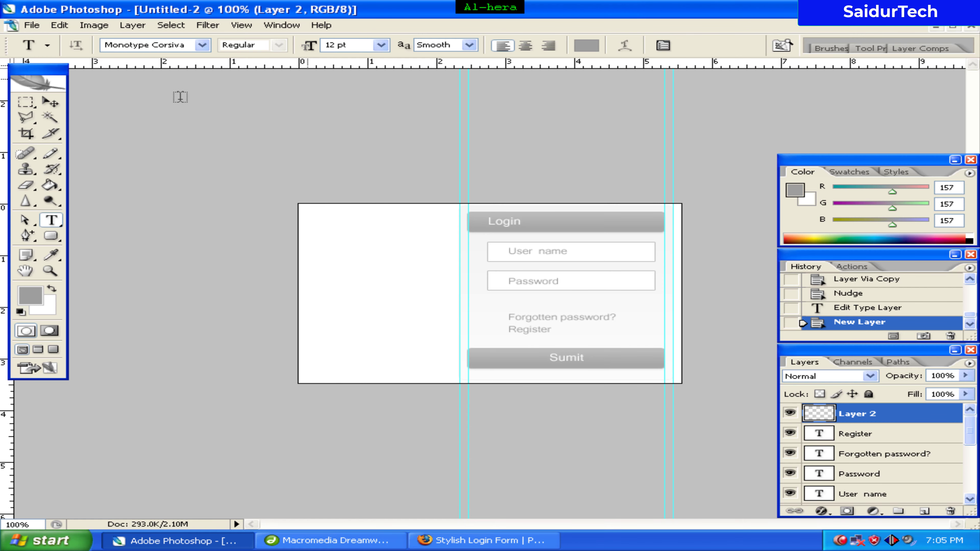
pyautogui.click(381, 45)
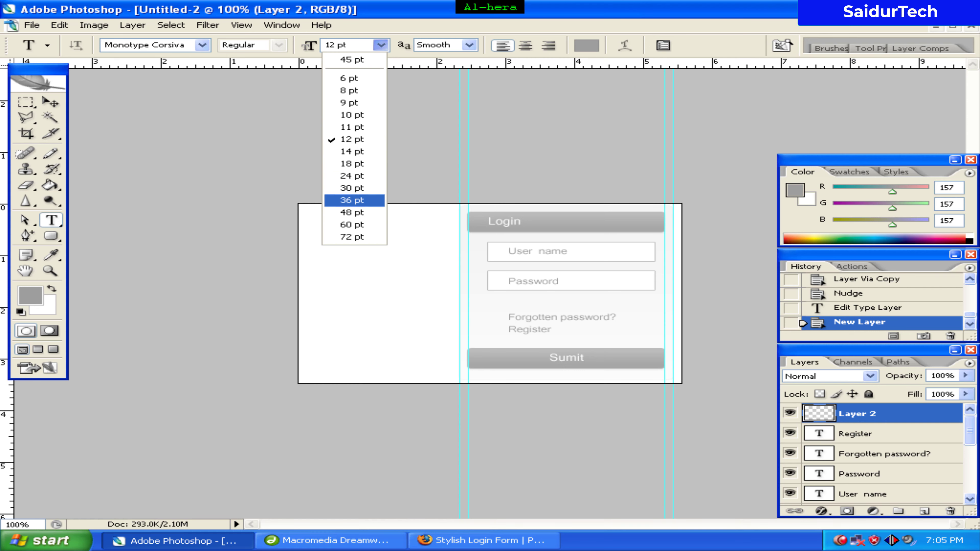
pyautogui.click(361, 200)
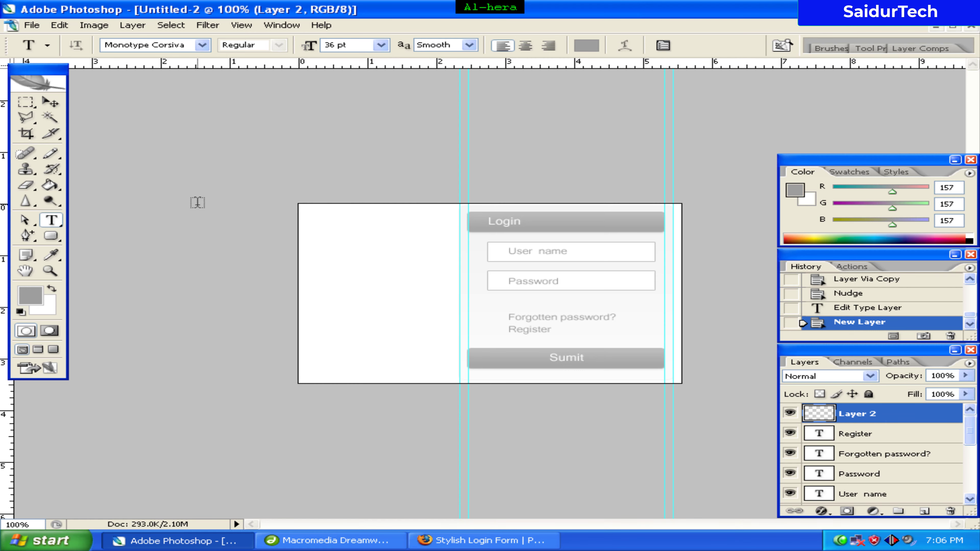
# - Change the text colour to light grey bcbcbc (RGB 188, 188, 188)
pyautogui.click(29, 295)
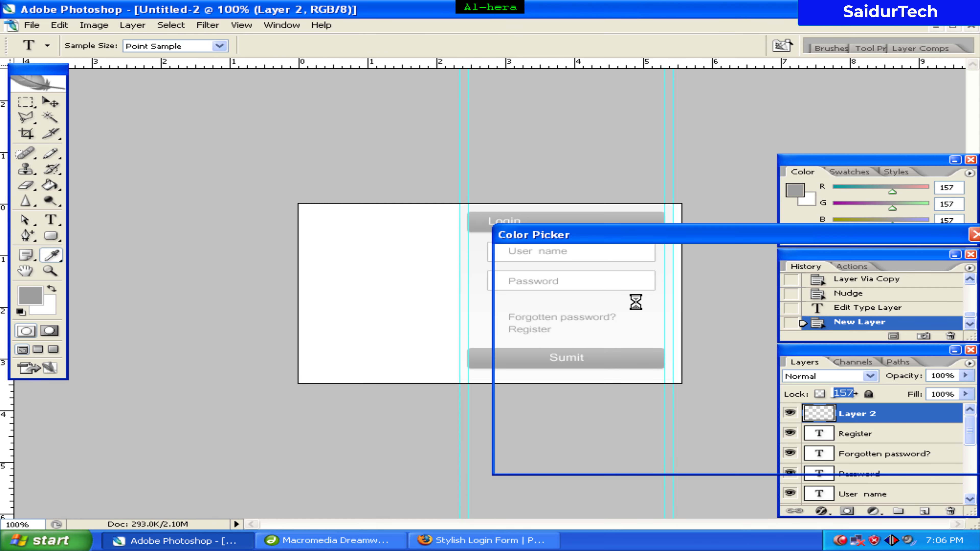
pyautogui.click(904, 279)
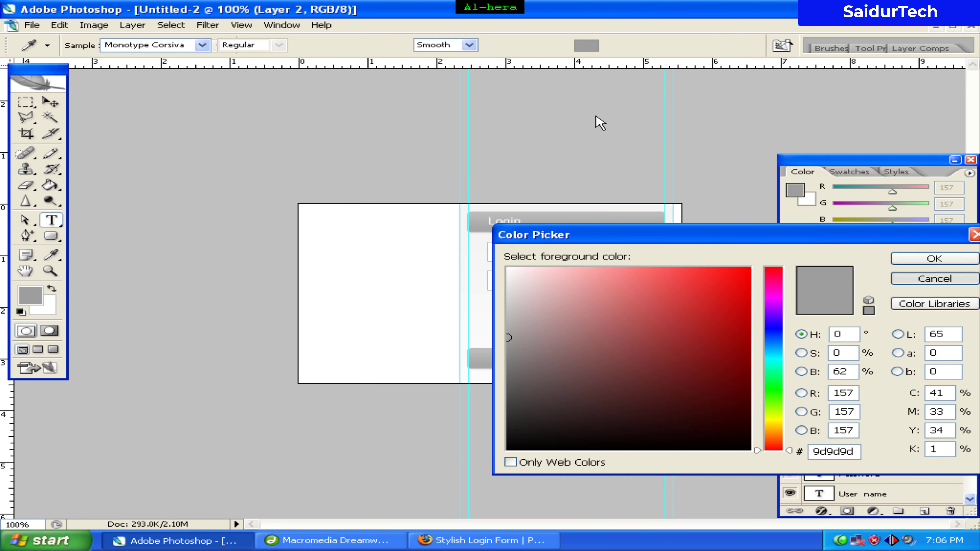
pyautogui.click(586, 47)
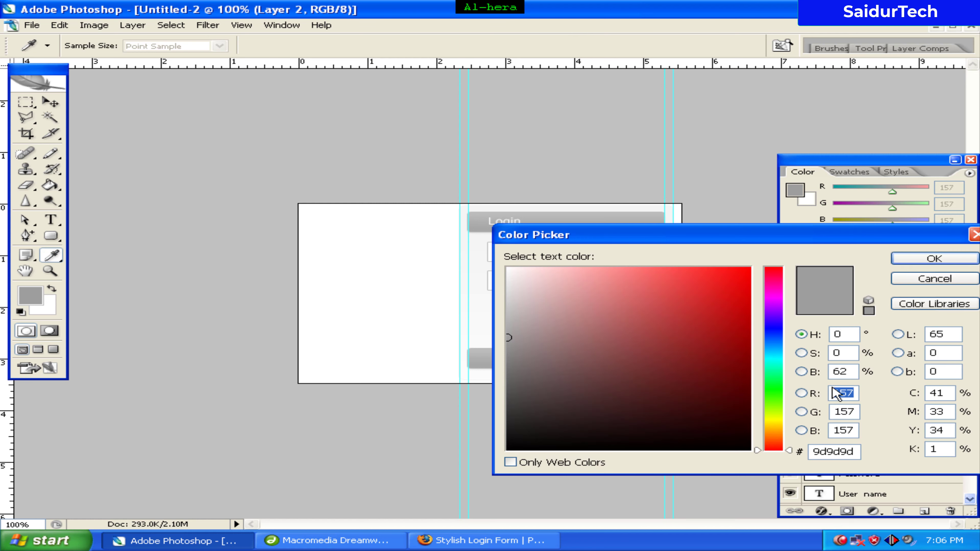
pyautogui.doubleClick(855, 452)
pyautogui.write('bc')
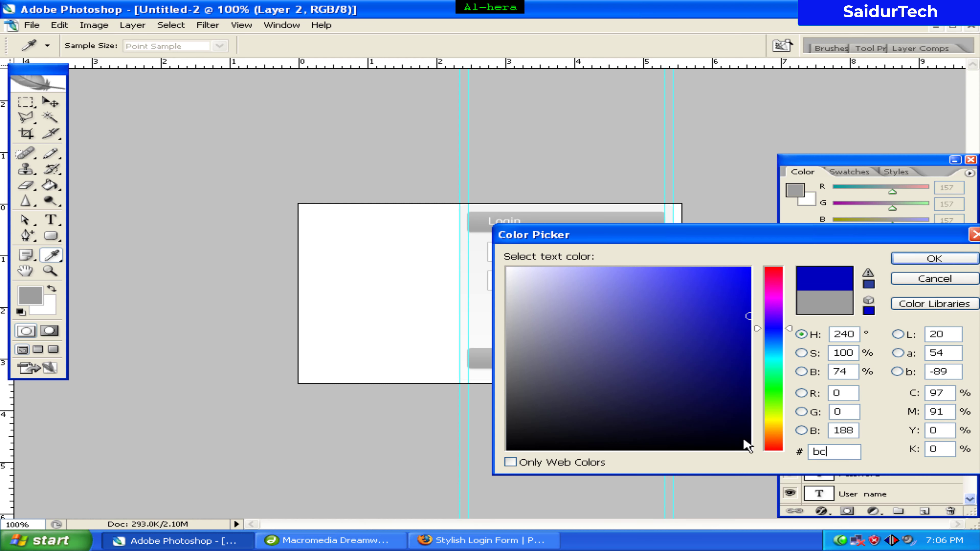
pyautogui.write('bcbc')
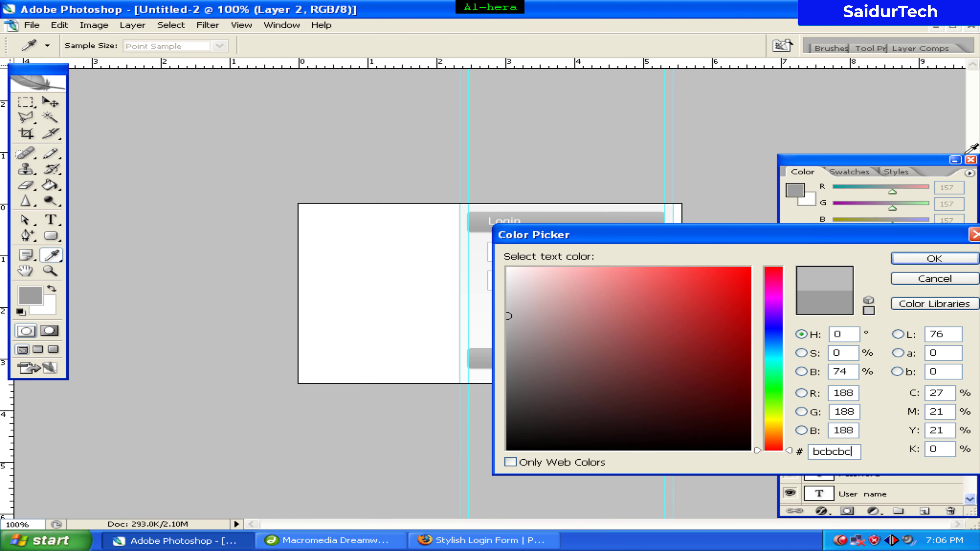
pyautogui.click(934, 259)
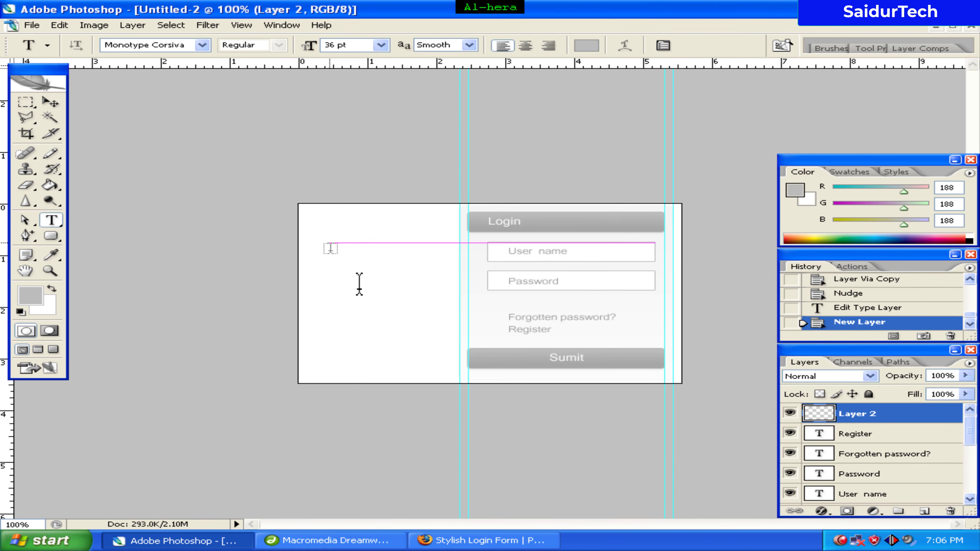
# - Type script text 'Jan 20' on two lines at the canvas top left
pyautogui.click(331, 248)
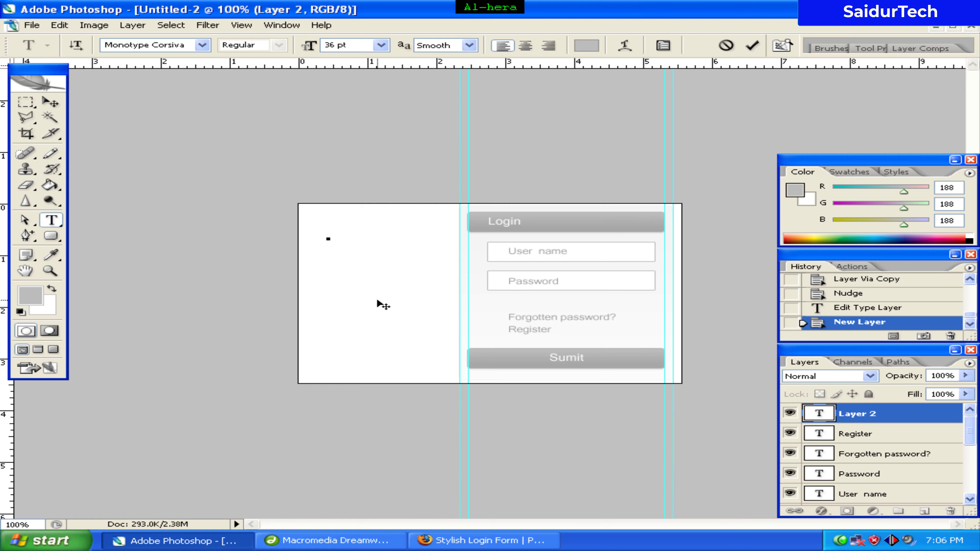
pyautogui.write('Ja')
pyautogui.write('n ')
pyautogui.write('20')
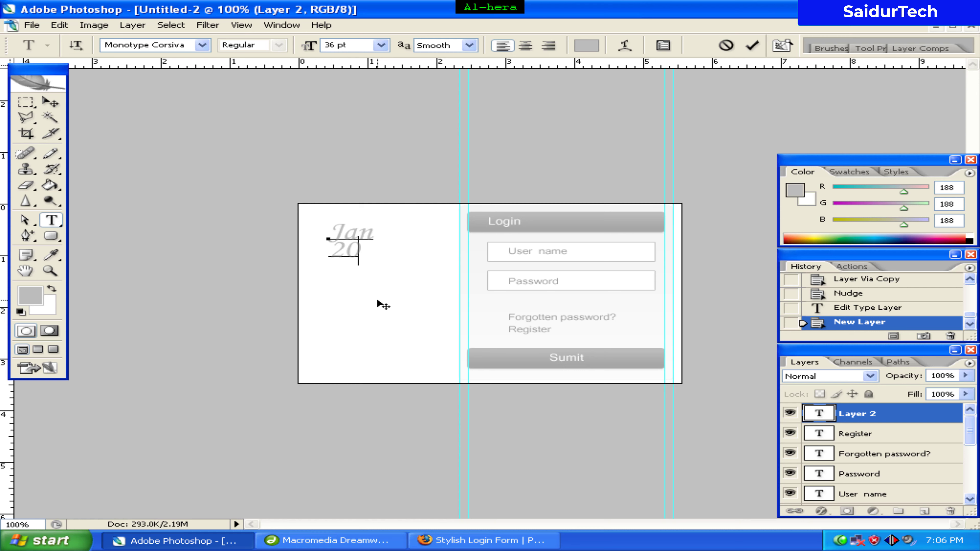
pyautogui.press('Left')
pyautogui.press('Left')
pyautogui.click(53, 100)
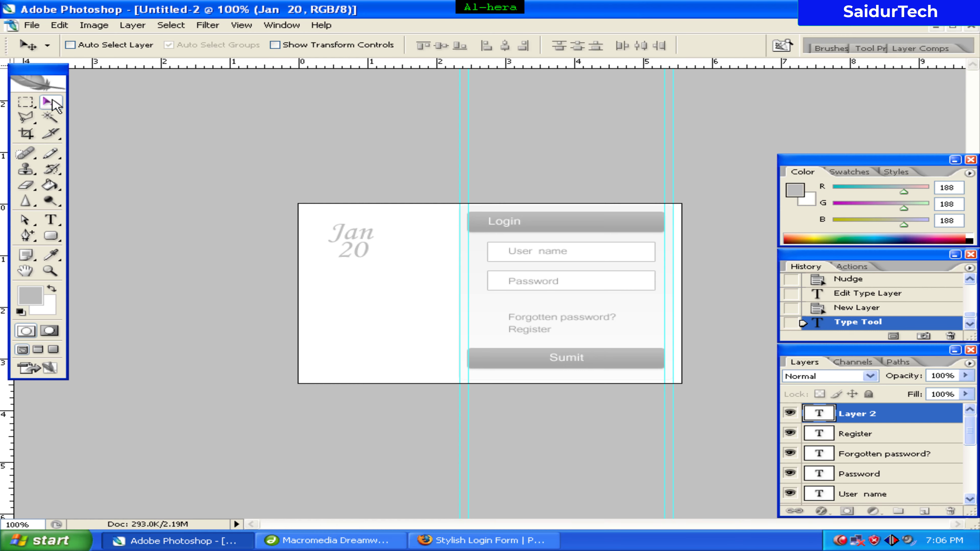